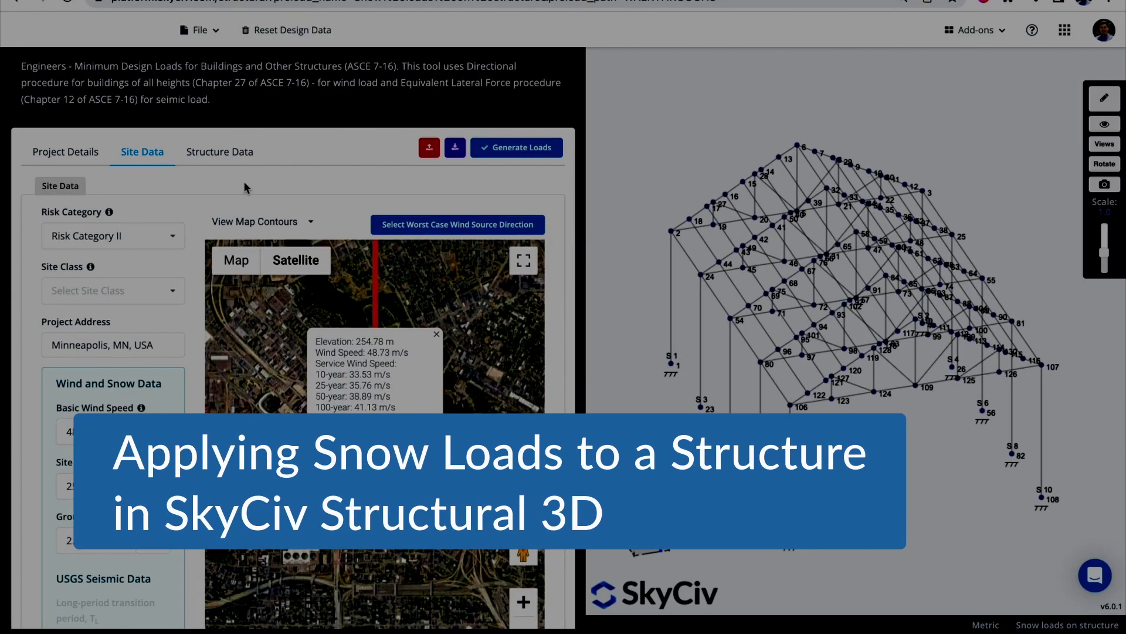
pyautogui.click(215, 156)
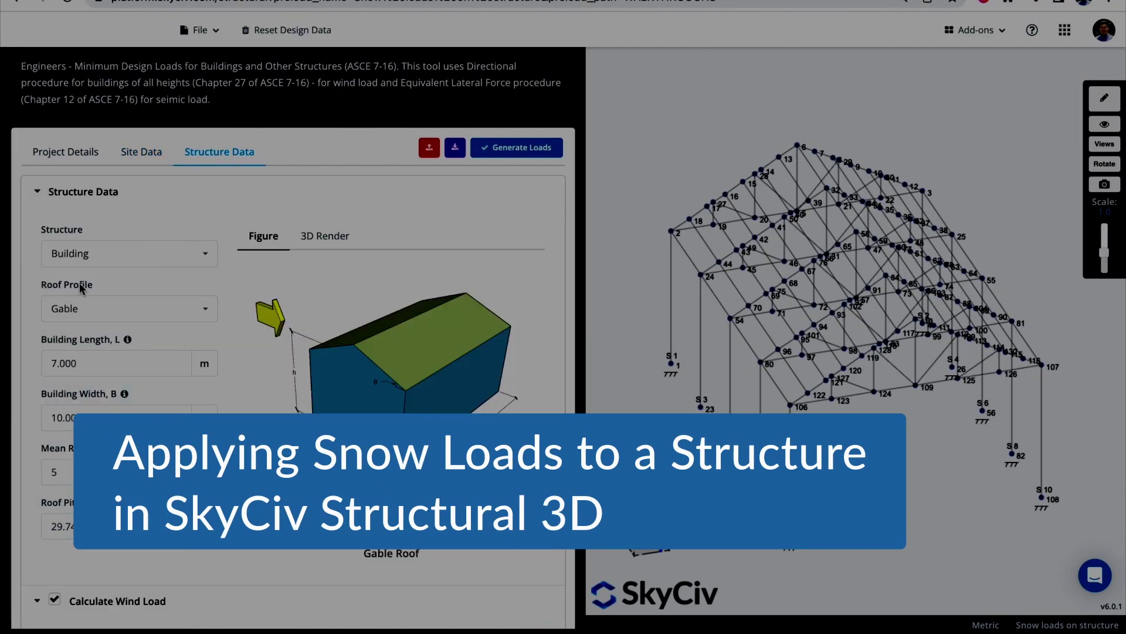
pyautogui.click(141, 310)
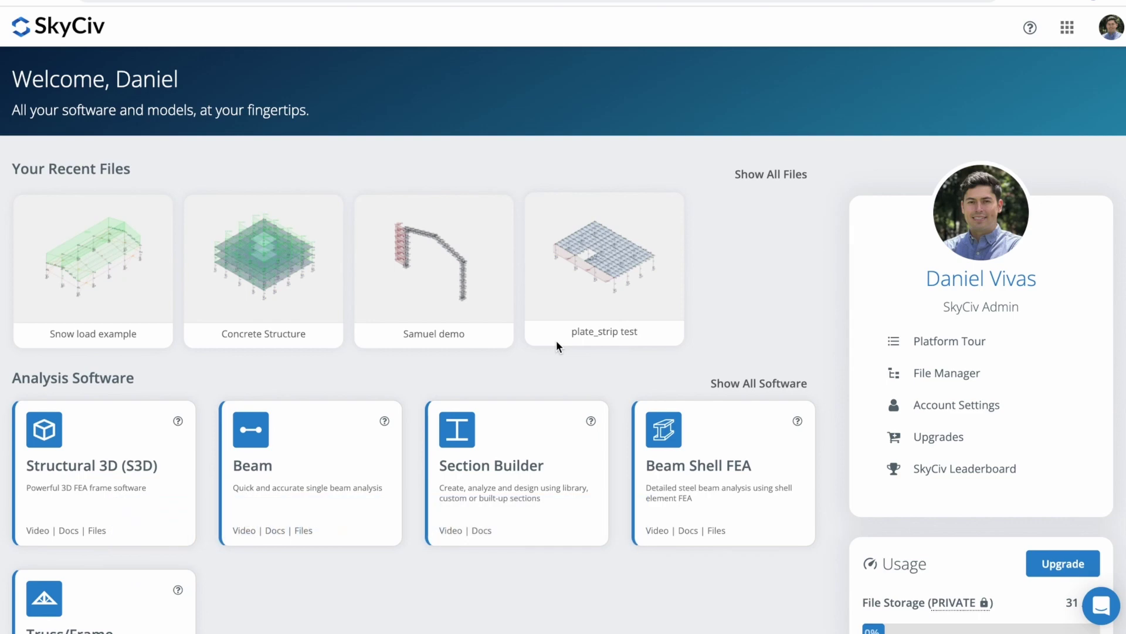
# Look through the dashboard's analysis and design software and the documentation articles on snow loads.
pyautogui.scroll(-9, 556, 343)
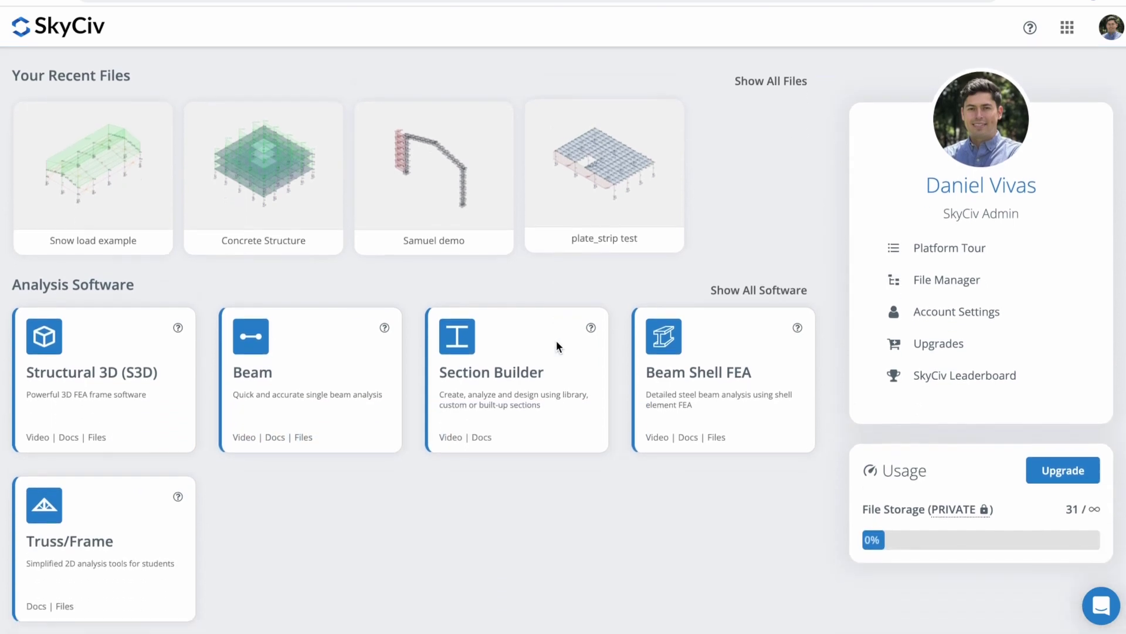
pyautogui.scroll(-3, 557, 346)
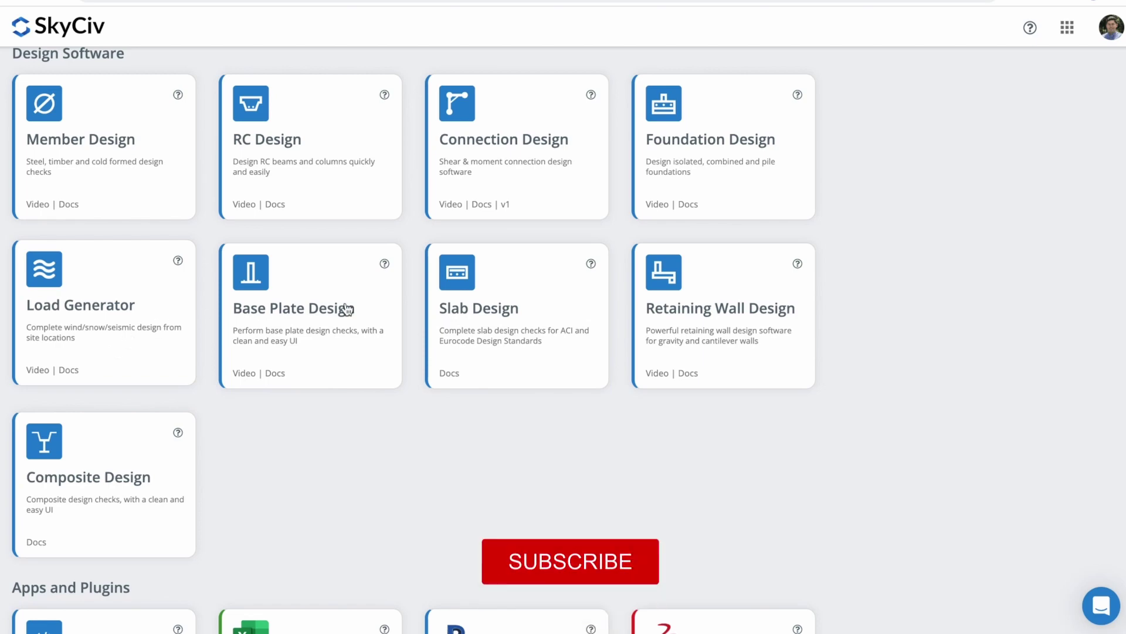
pyautogui.scroll(10, 411, 264)
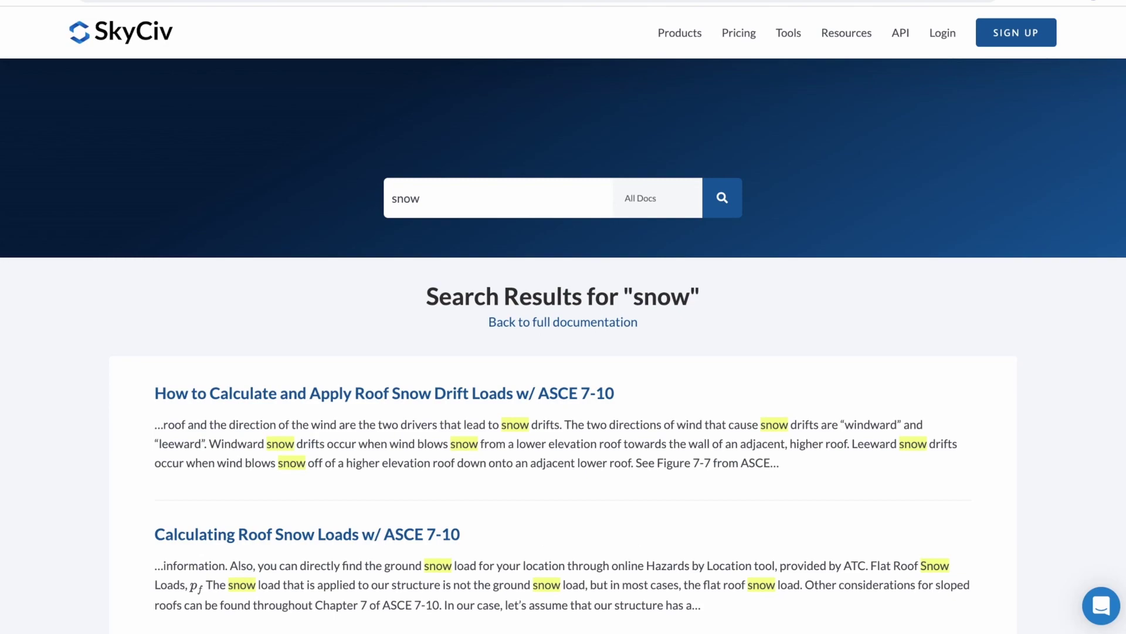
pyautogui.scroll(-10, 530, 405)
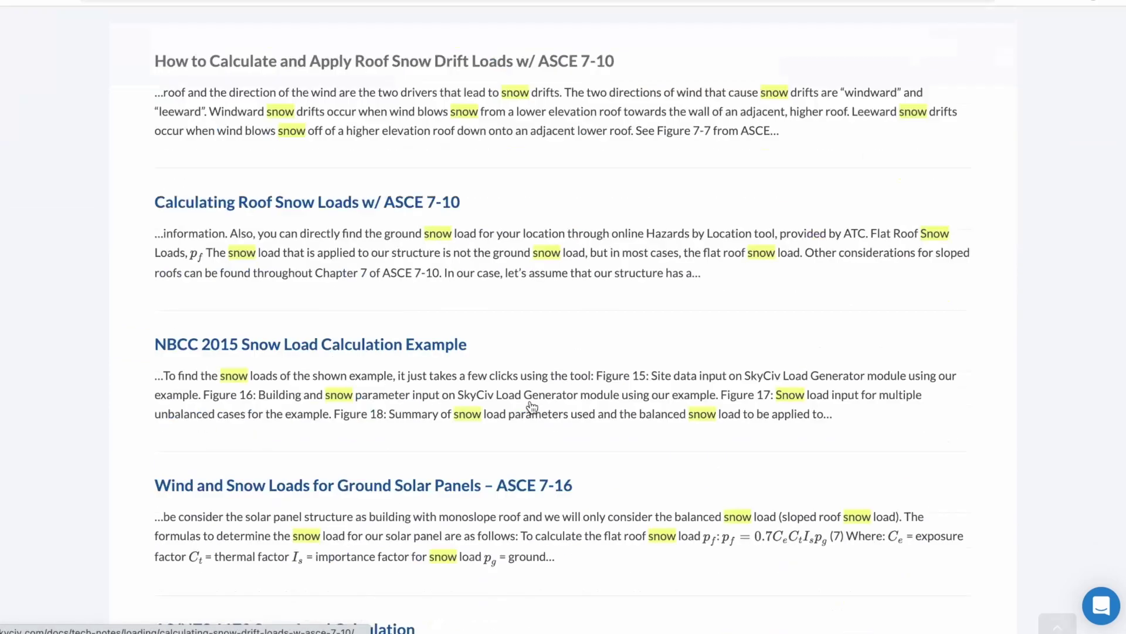
pyautogui.scroll(8, 530, 405)
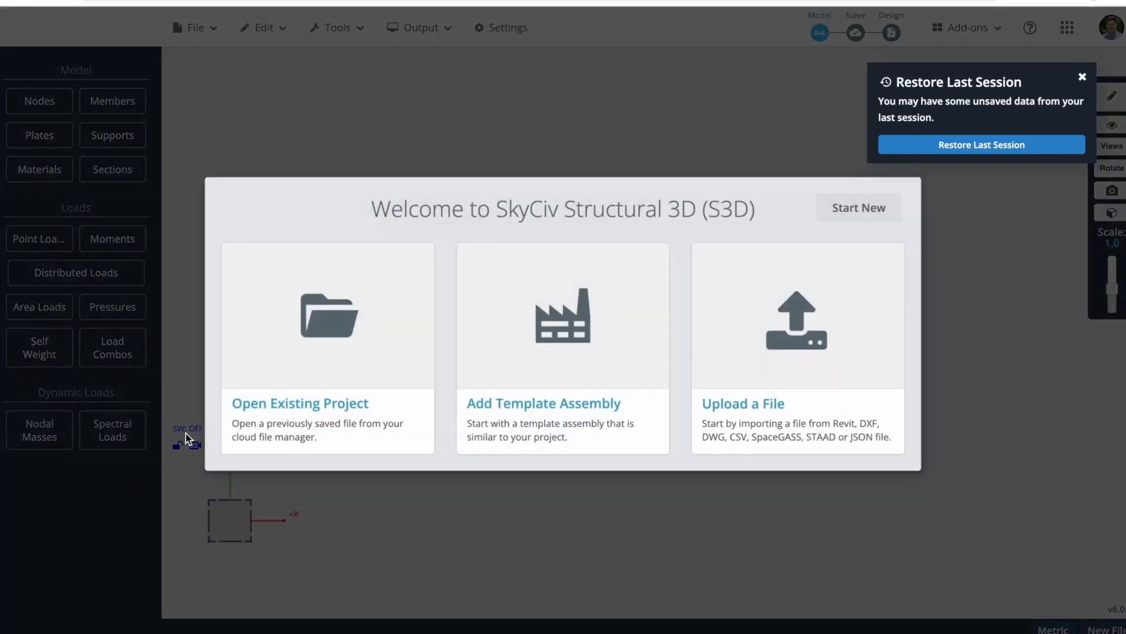
# Start a new structural model and use the Pen tool to draw a 4 m vertical column up from the first node.
pyautogui.click(861, 210)
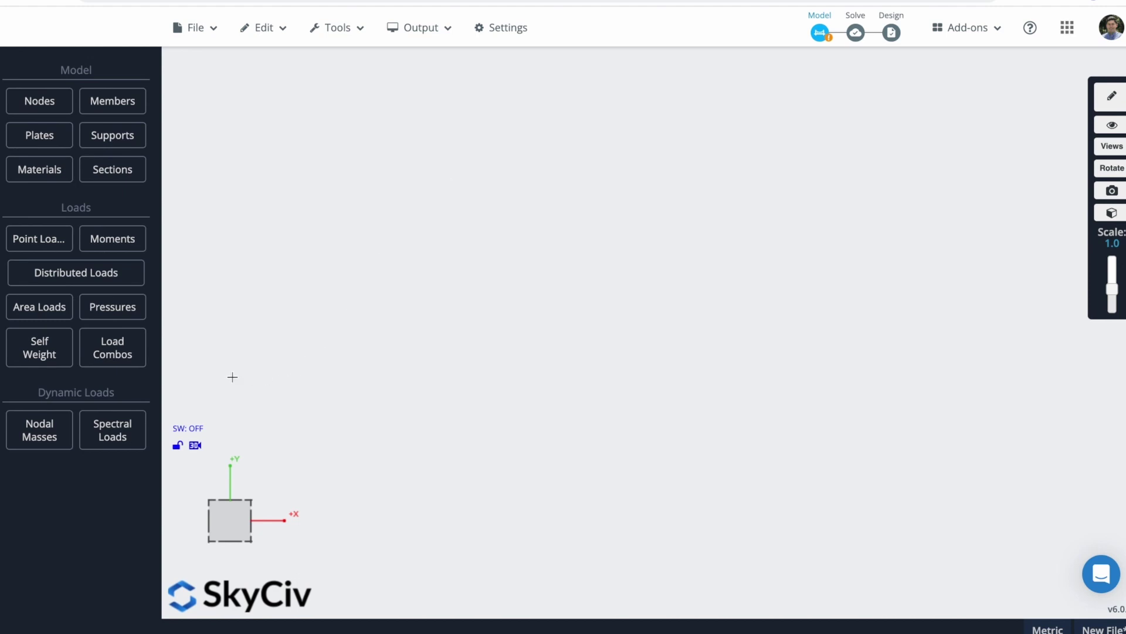
pyautogui.click(115, 110)
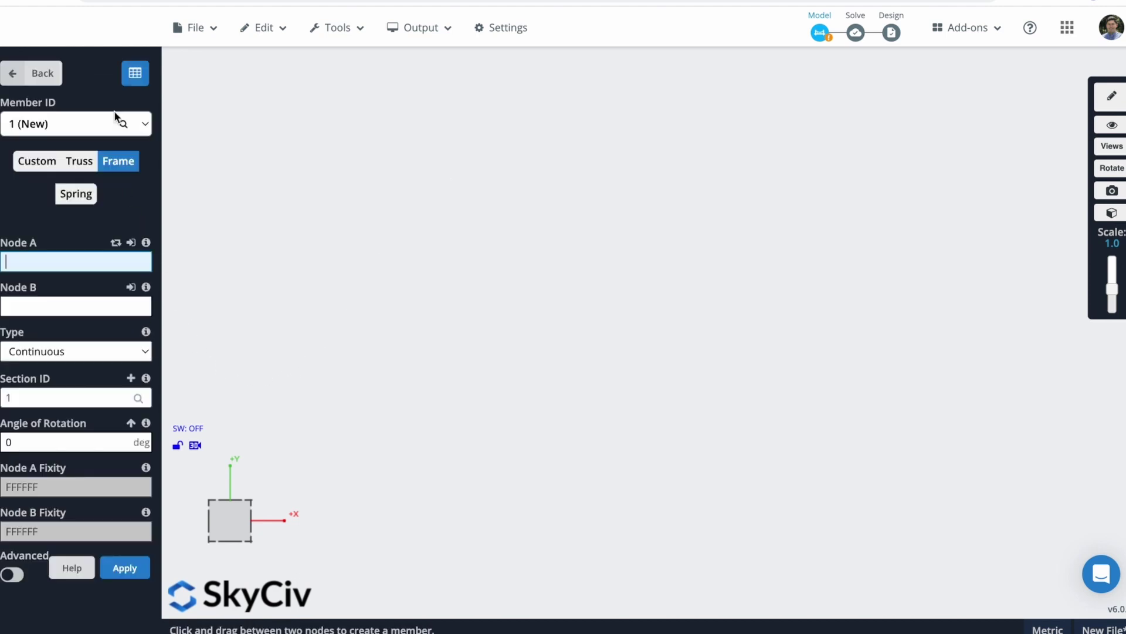
pyautogui.click(47, 75)
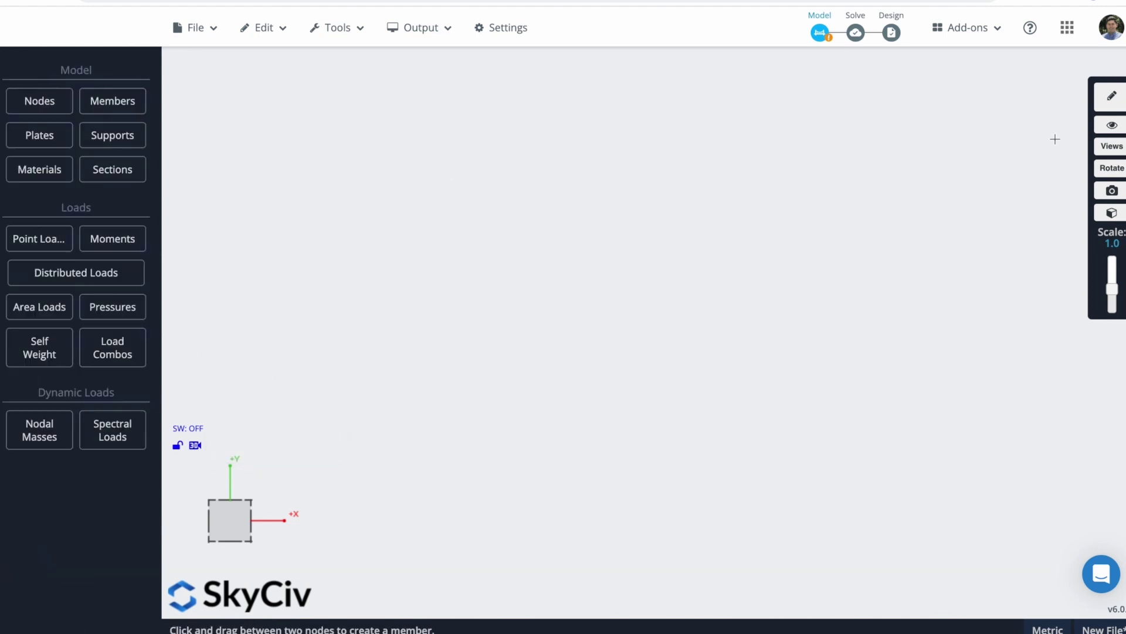
pyautogui.click(1112, 98)
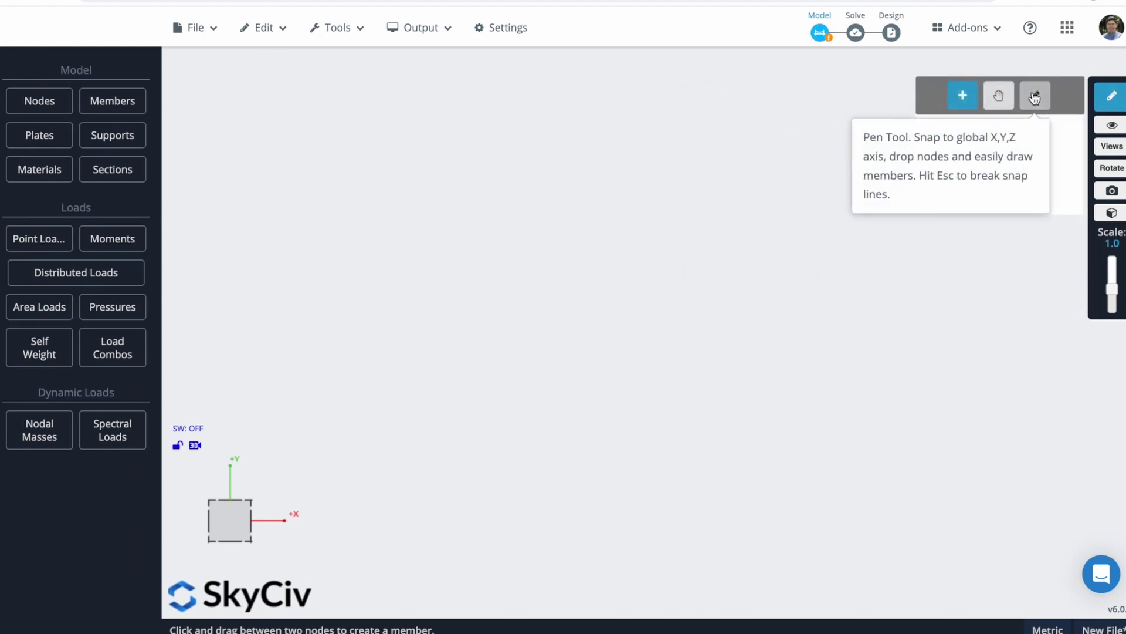
pyautogui.click(1034, 95)
pyautogui.click(500, 482)
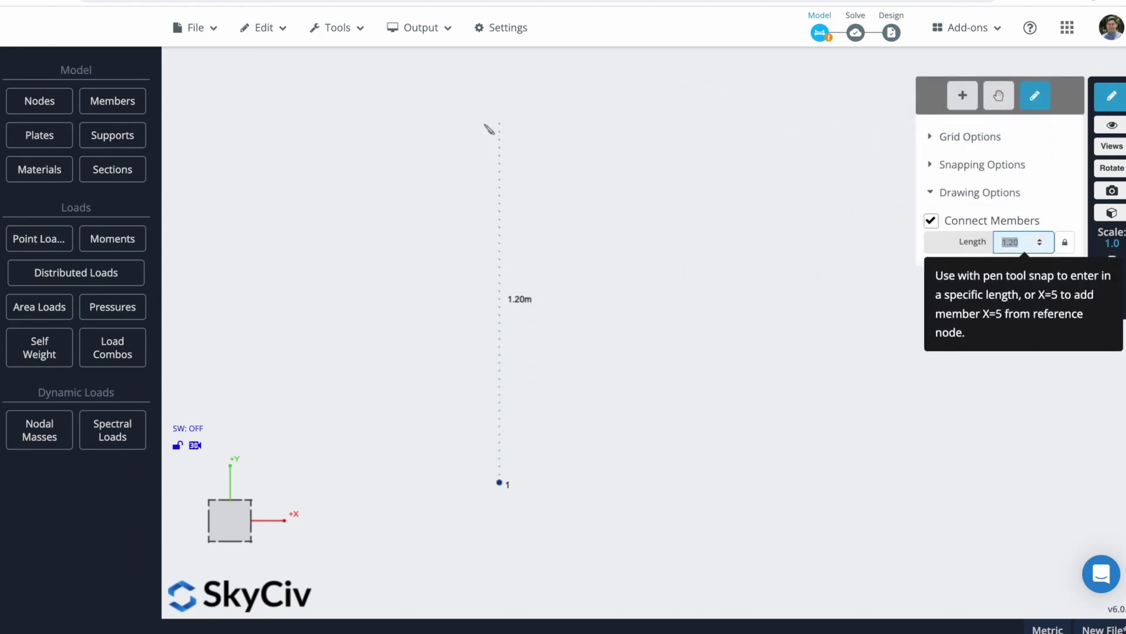
pyautogui.write('4')
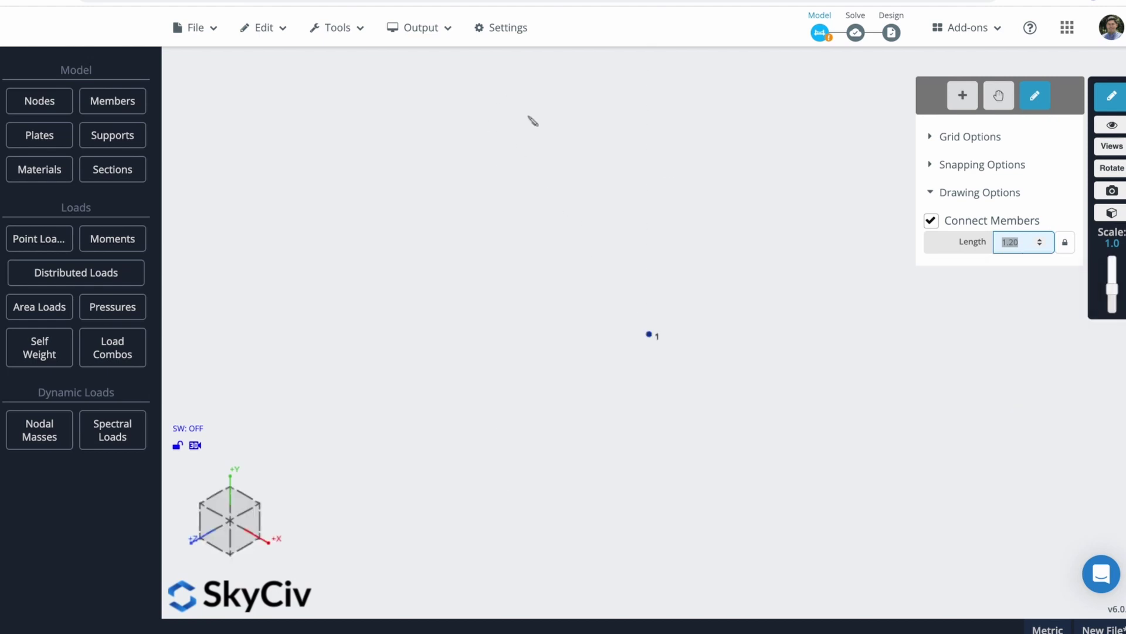
pyautogui.press('Return')
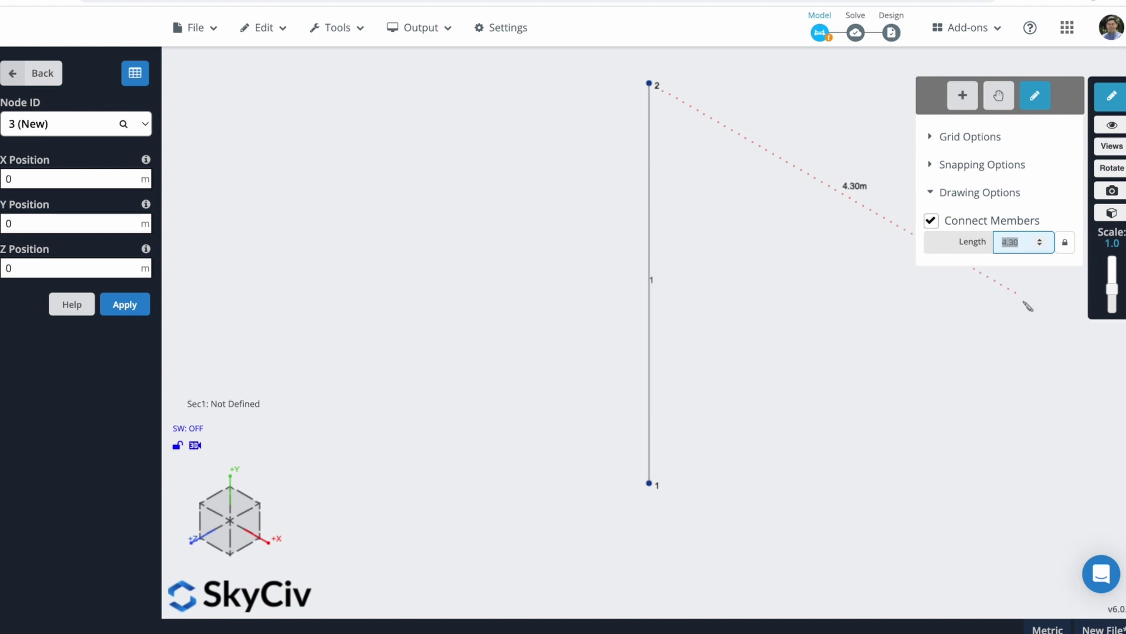
# Draw a 7 m horizontal beam along X from the column top and a 4 m column down from its far end.
pyautogui.write('7')
pyautogui.press('Return')
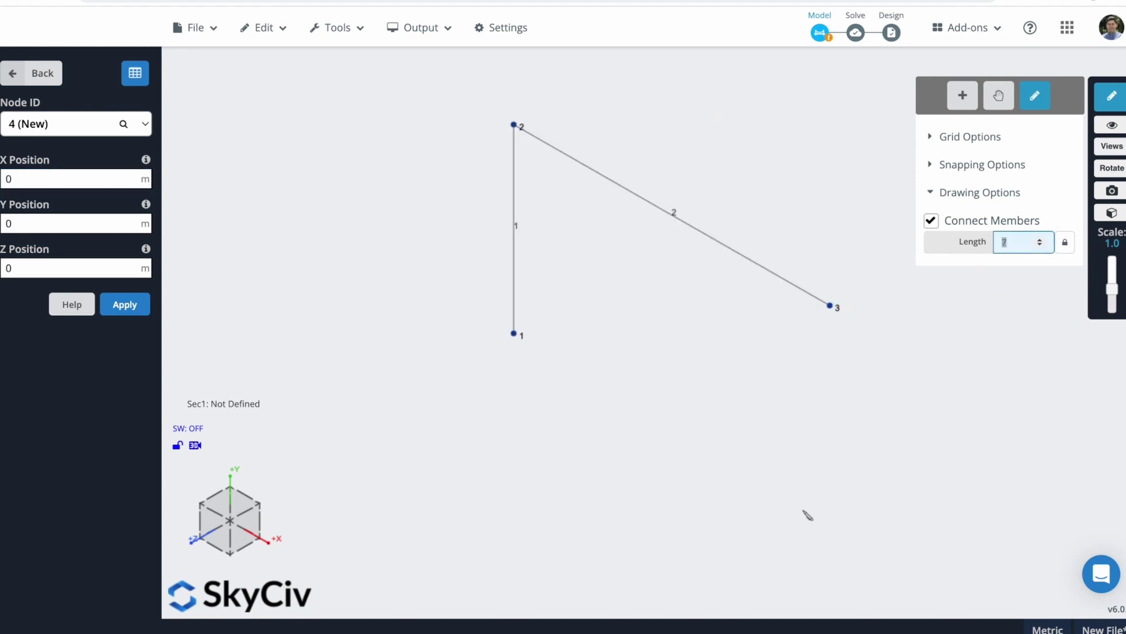
pyautogui.click(835, 516)
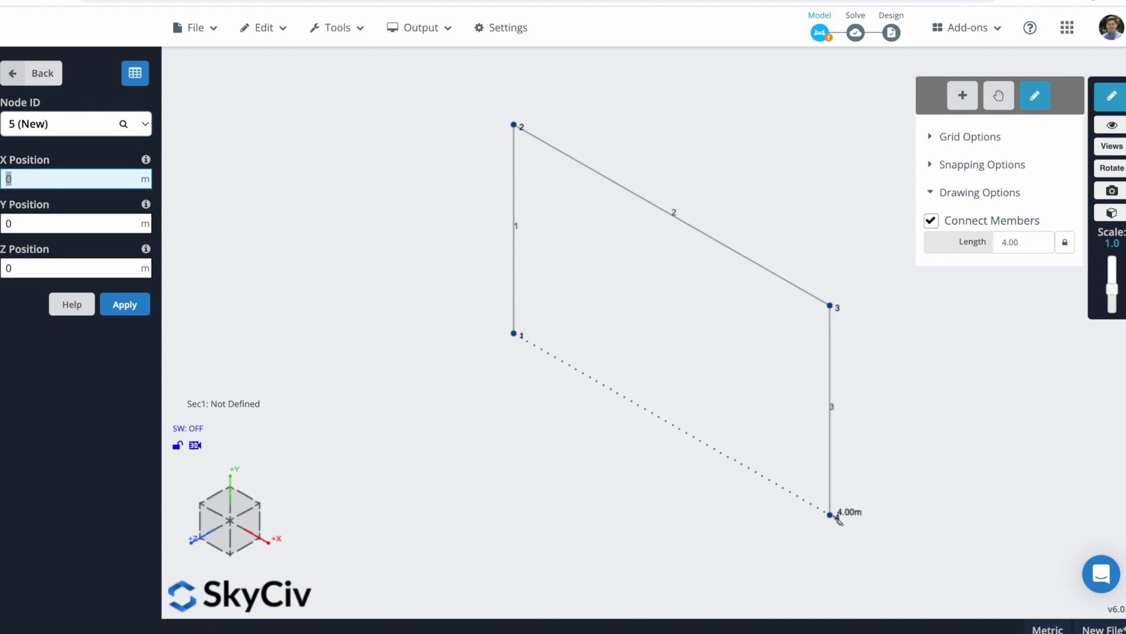
# Place a node at the midpoint of the horizontal beam and draw a vertical post up from it to the ridge.
pyautogui.click(672, 215)
pyautogui.press('Escape')
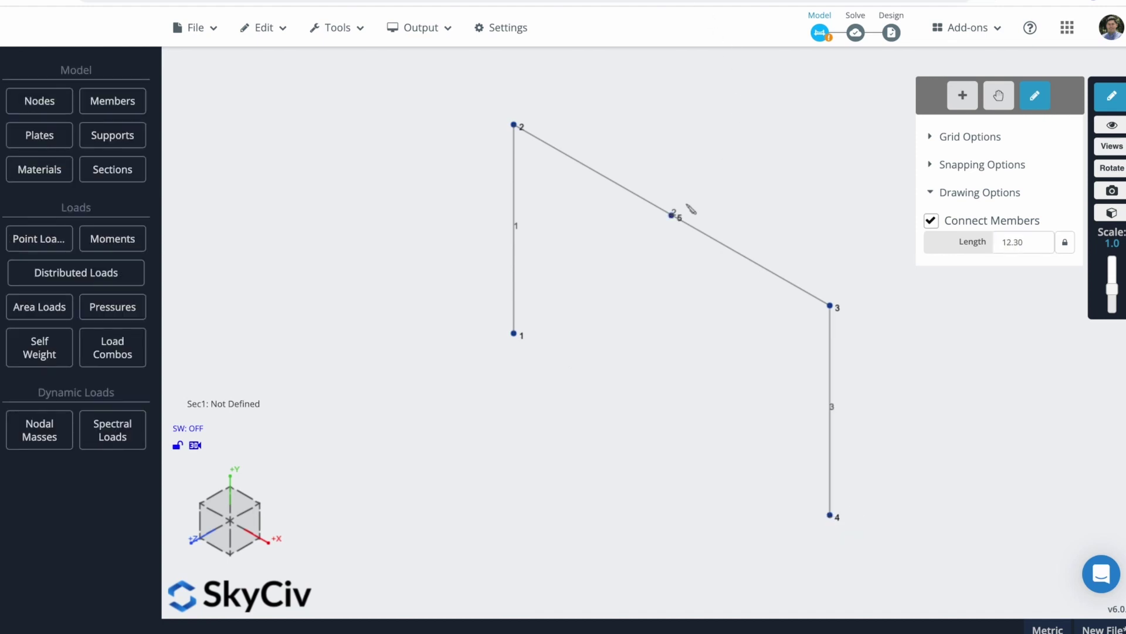
pyautogui.click(672, 215)
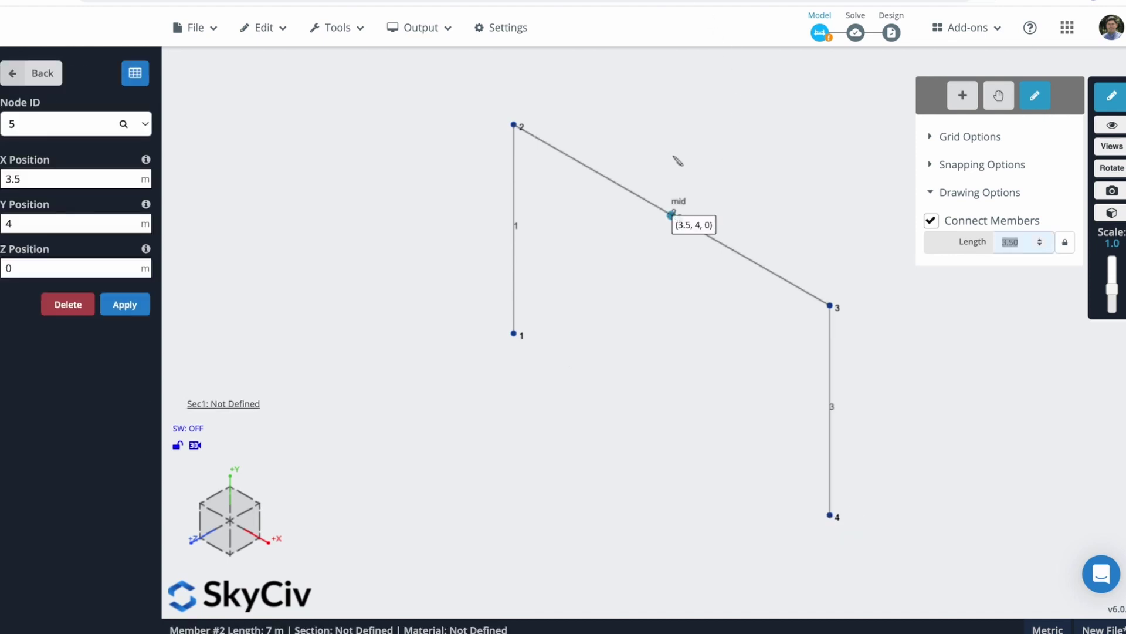
pyautogui.click(675, 114)
# Draw sloping rafters connecting ridge node 6 to beam end nodes 3 and 2, and leave the Pen tool.
pyautogui.click(807, 355)
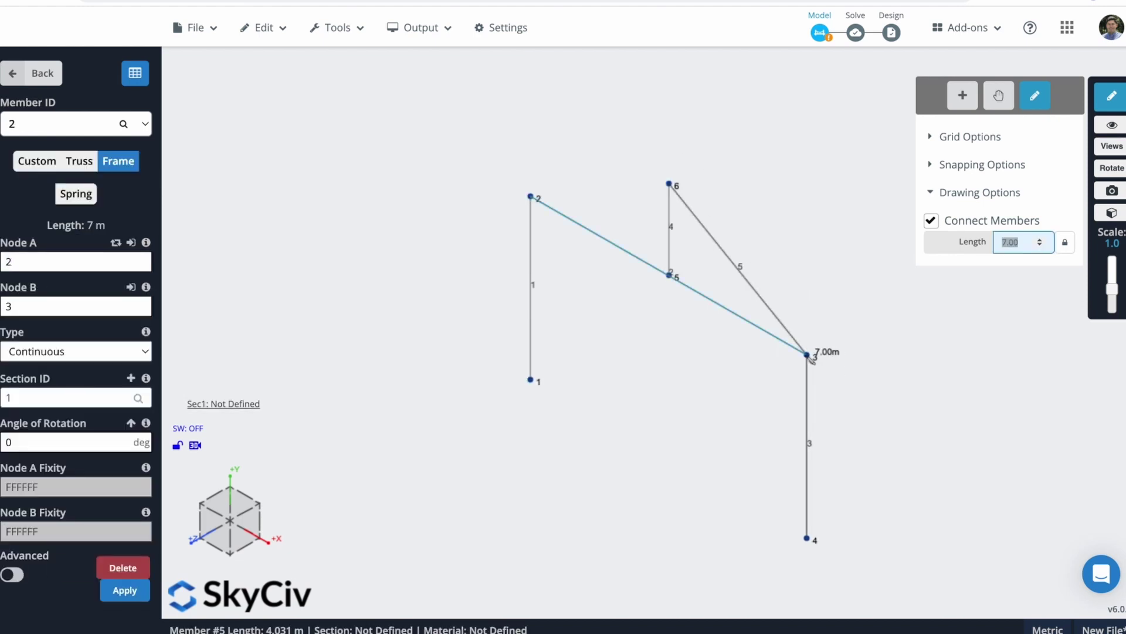
pyautogui.click(668, 184)
pyautogui.click(531, 196)
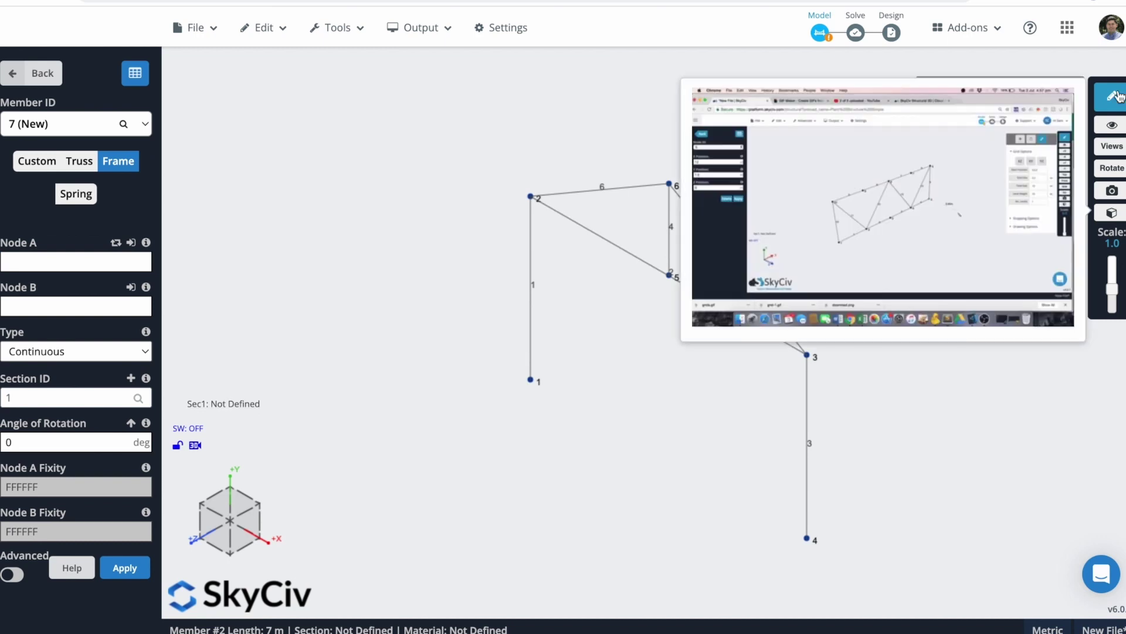
pyautogui.press('Escape')
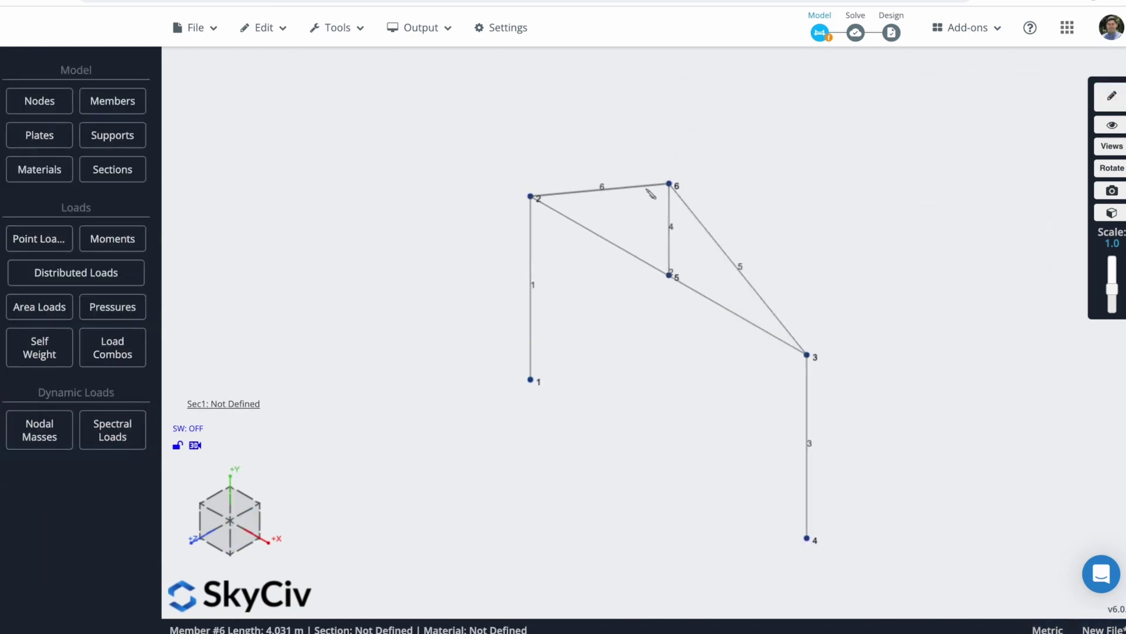
# Split both sloping rafters into 7 equal parts each.
pyautogui.click(641, 188)
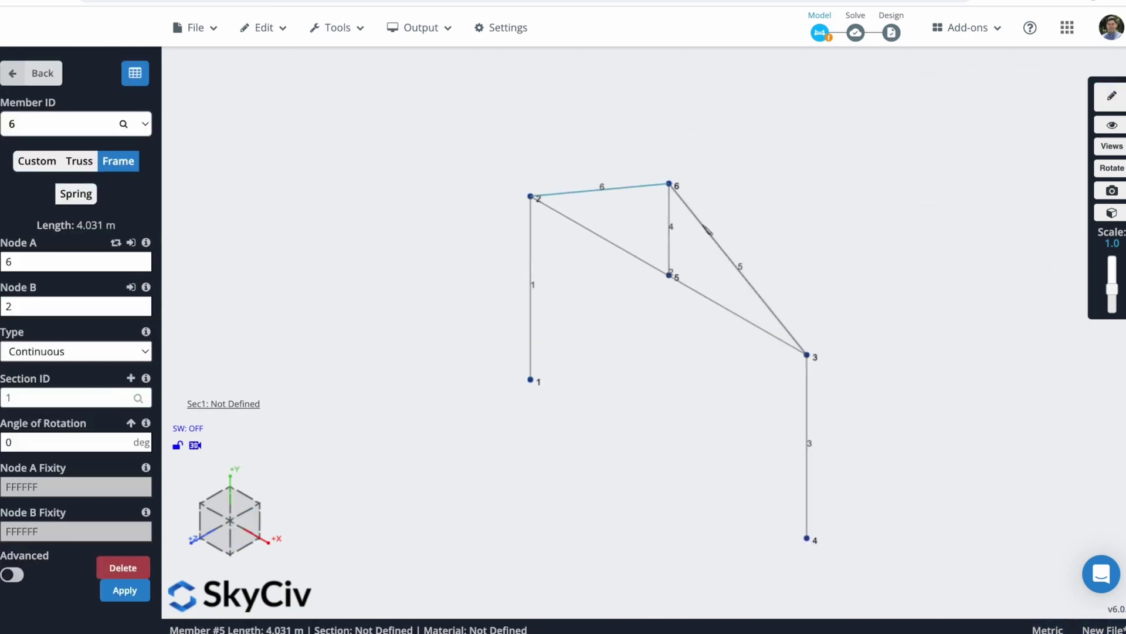
pyautogui.click(705, 226)
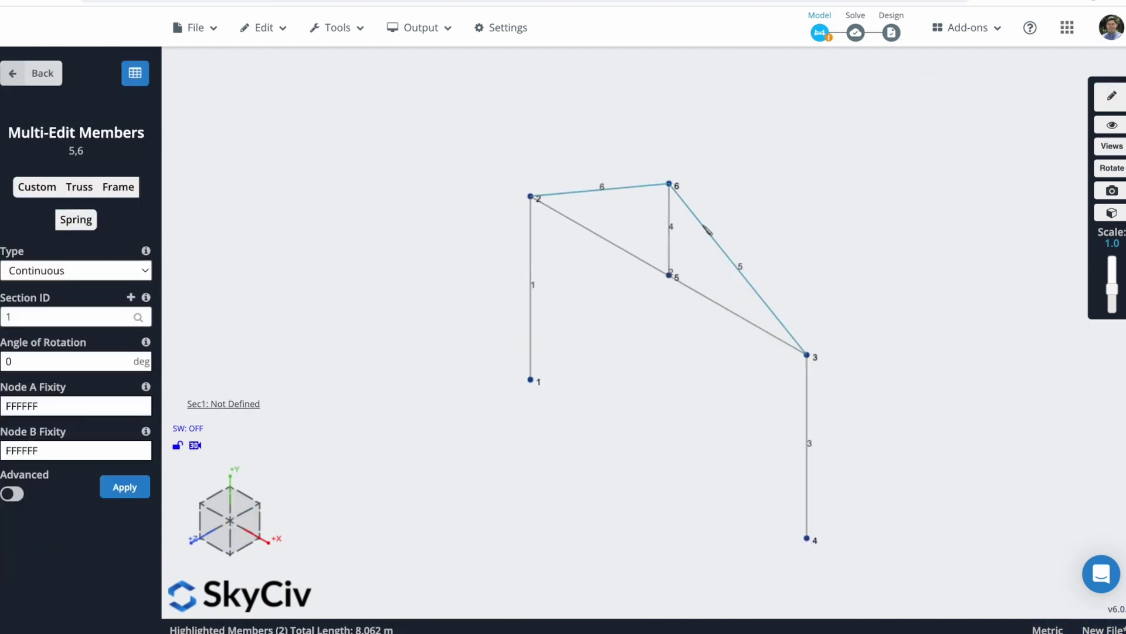
pyautogui.rightClick(744, 212)
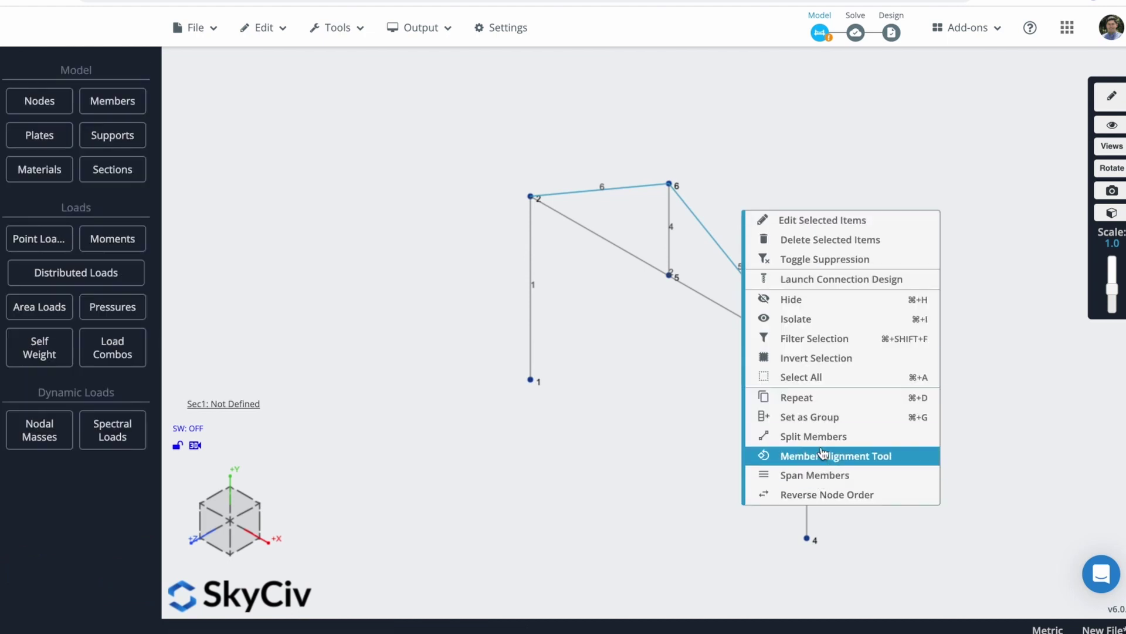
pyautogui.click(825, 438)
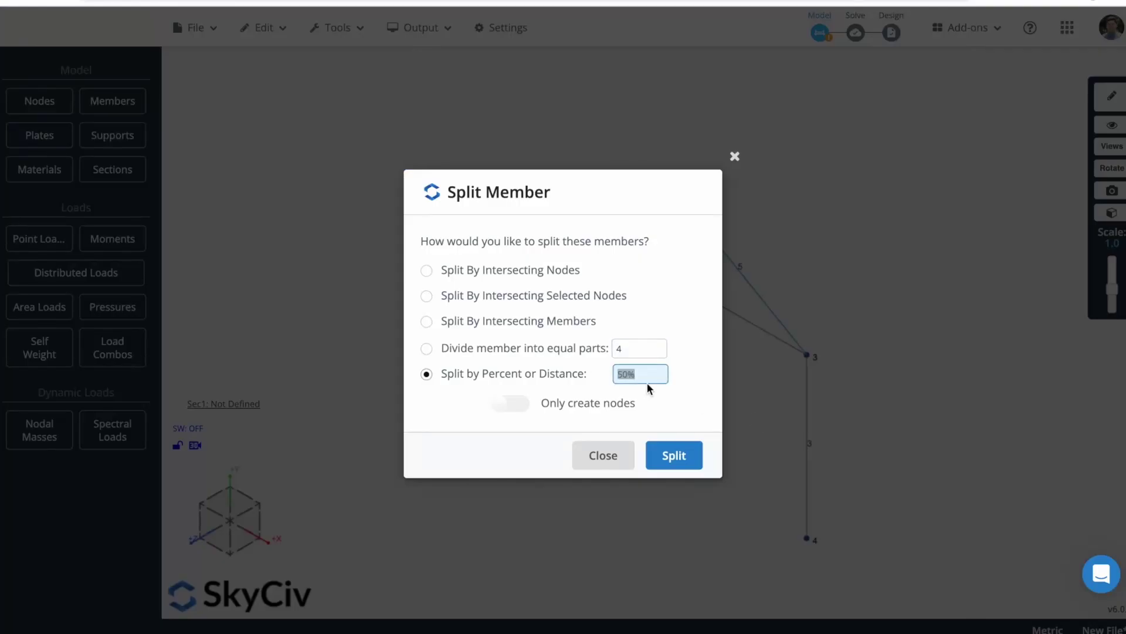
pyautogui.click(470, 349)
pyautogui.click(642, 350)
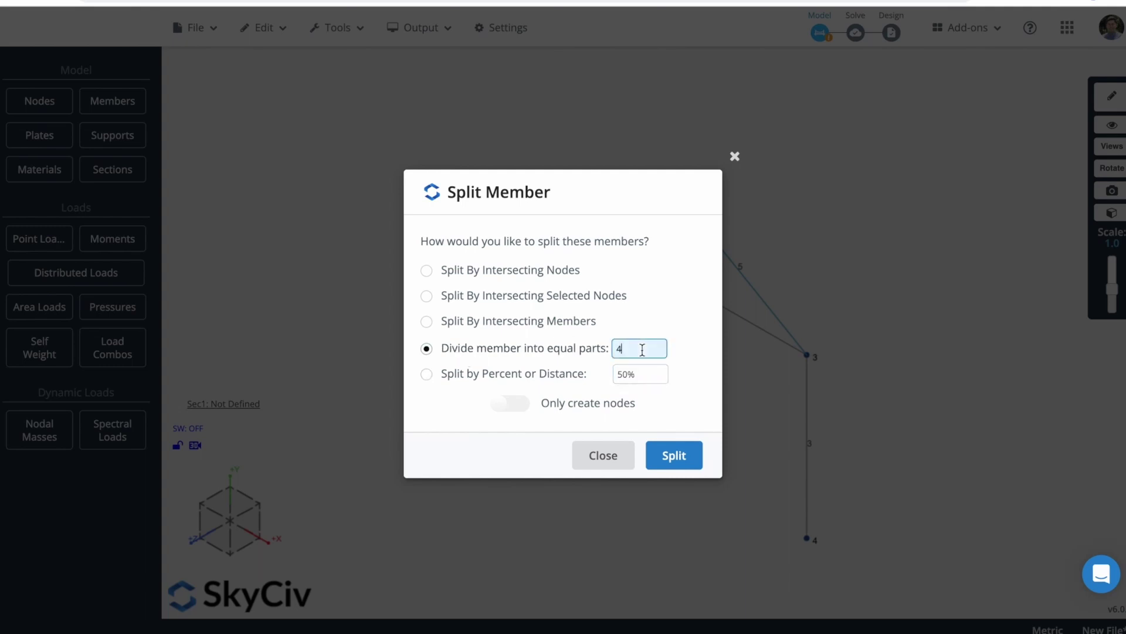
pyautogui.press('BackSpace')
pyautogui.write('7')
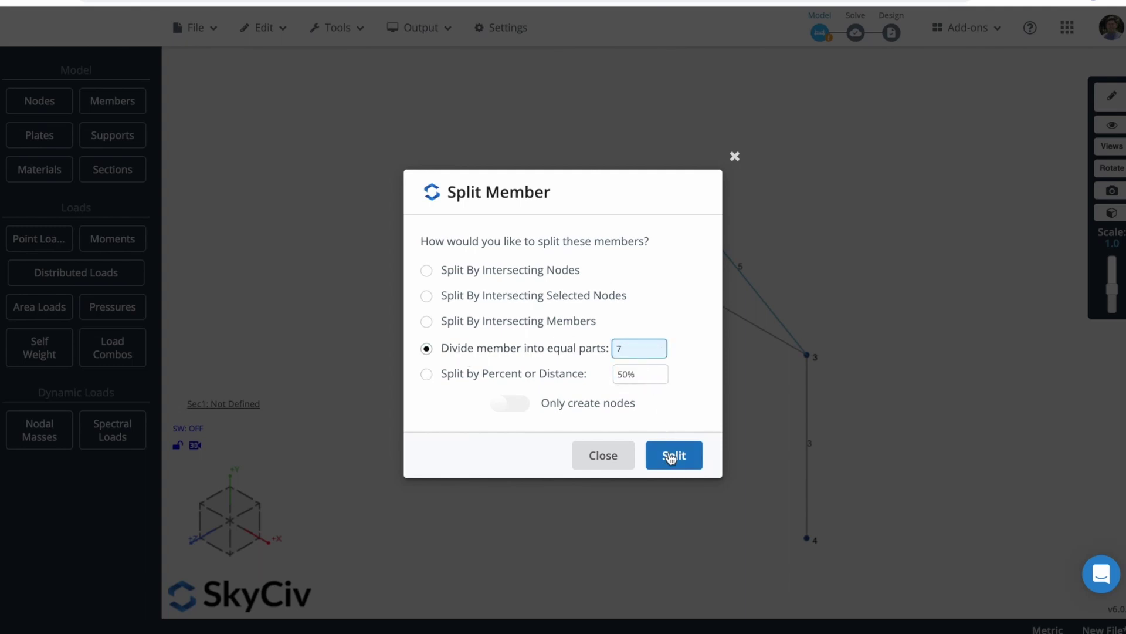
pyautogui.click(674, 456)
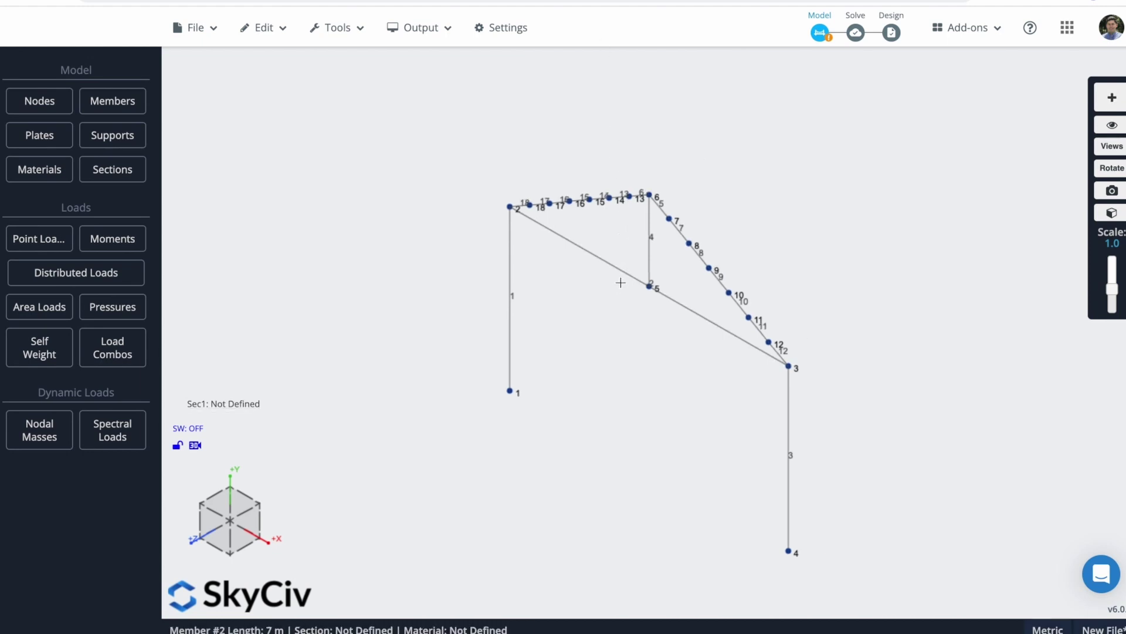
# Split the horizontal bottom chord between nodes 2 and 3 into 6 equal parts.
pyautogui.doubleClick(624, 273)
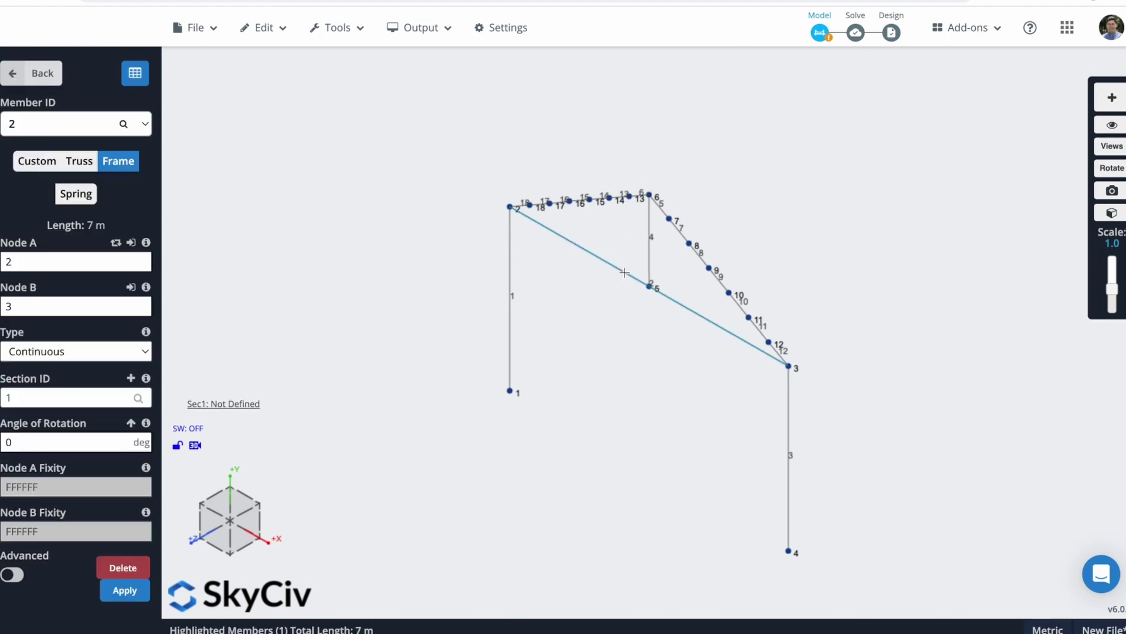
pyautogui.rightClick(585, 329)
pyautogui.click(651, 390)
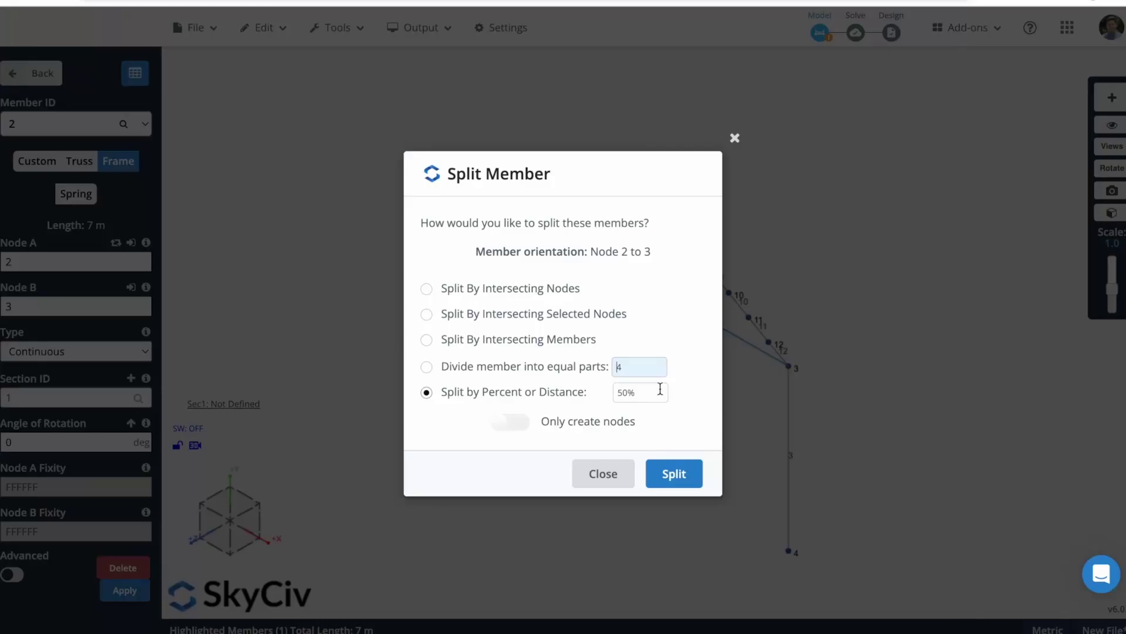
pyautogui.click(422, 366)
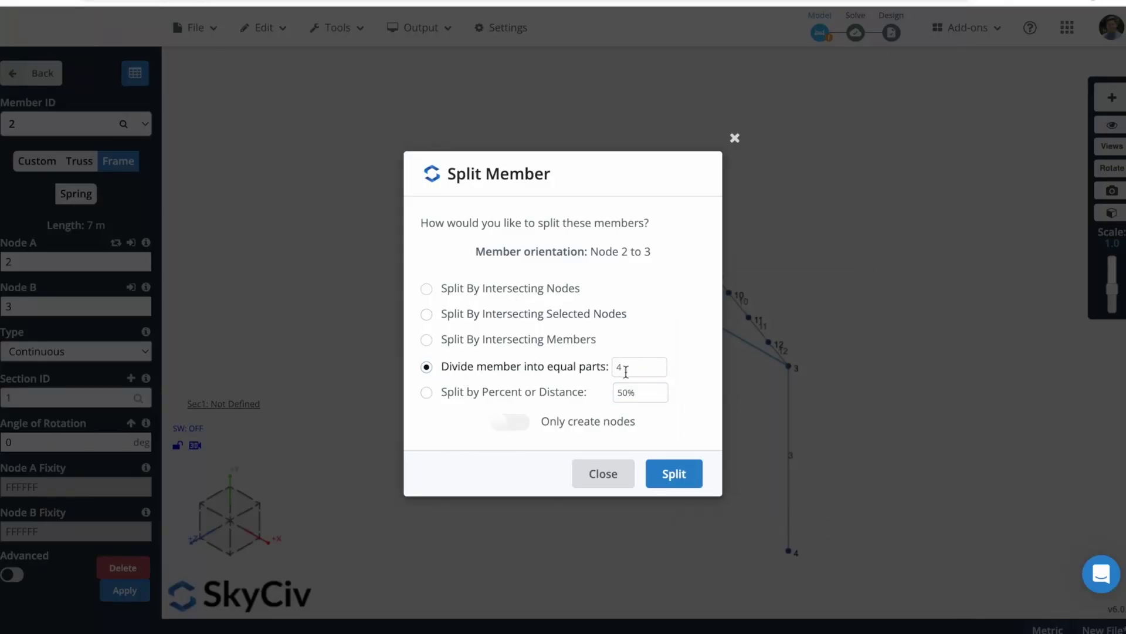
pyautogui.click(645, 368)
pyautogui.press('BackSpace')
pyautogui.write('6')
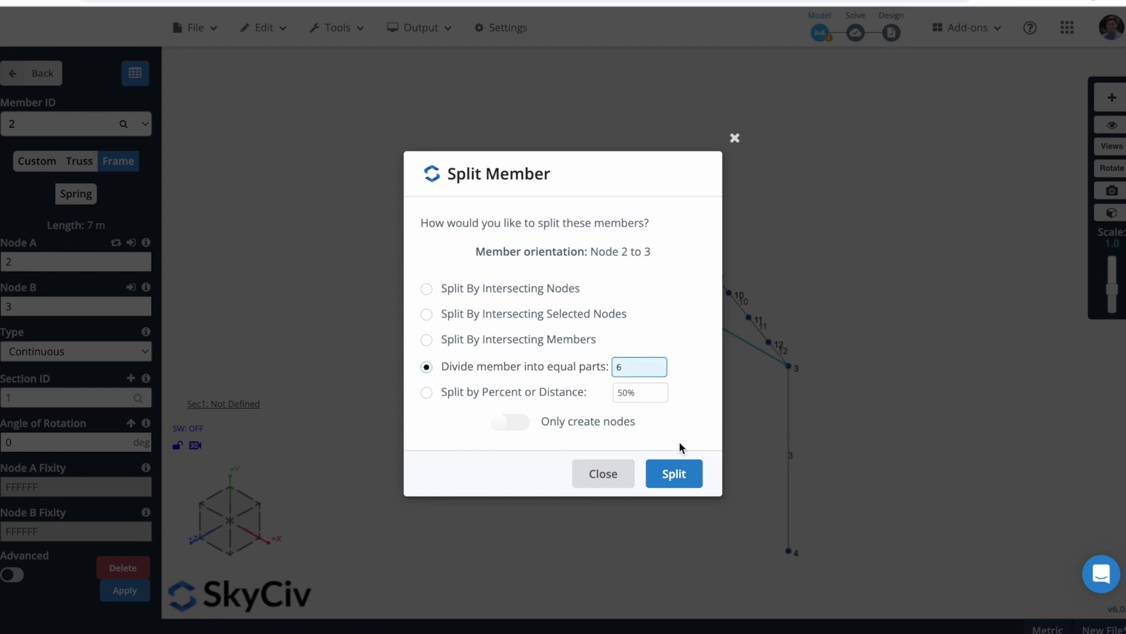
pyautogui.click(674, 474)
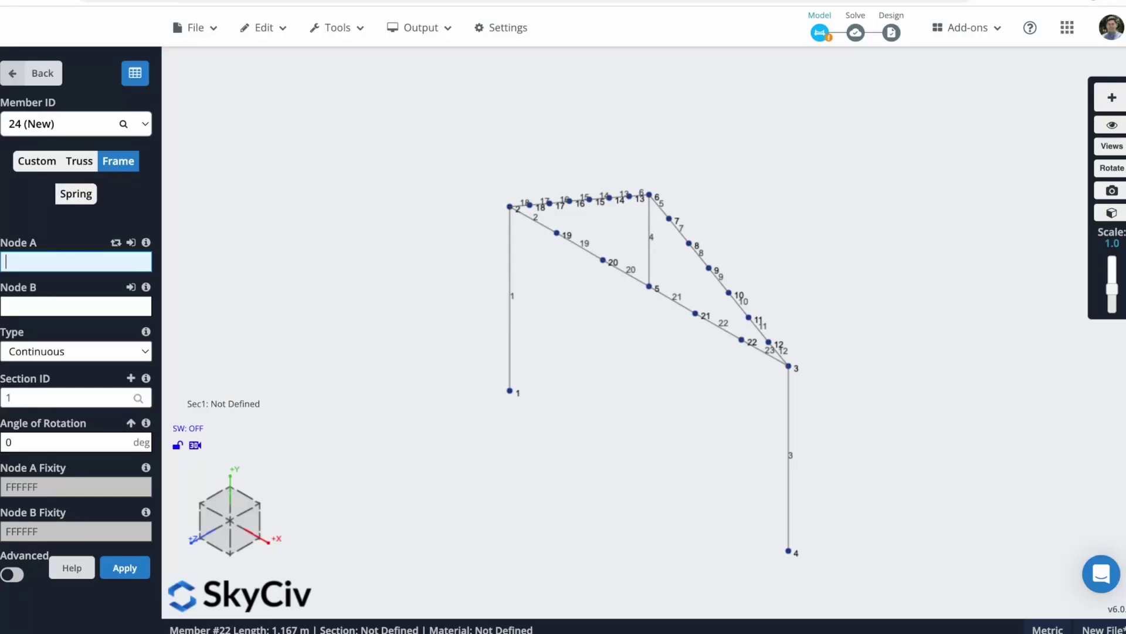
pyautogui.press('Escape')
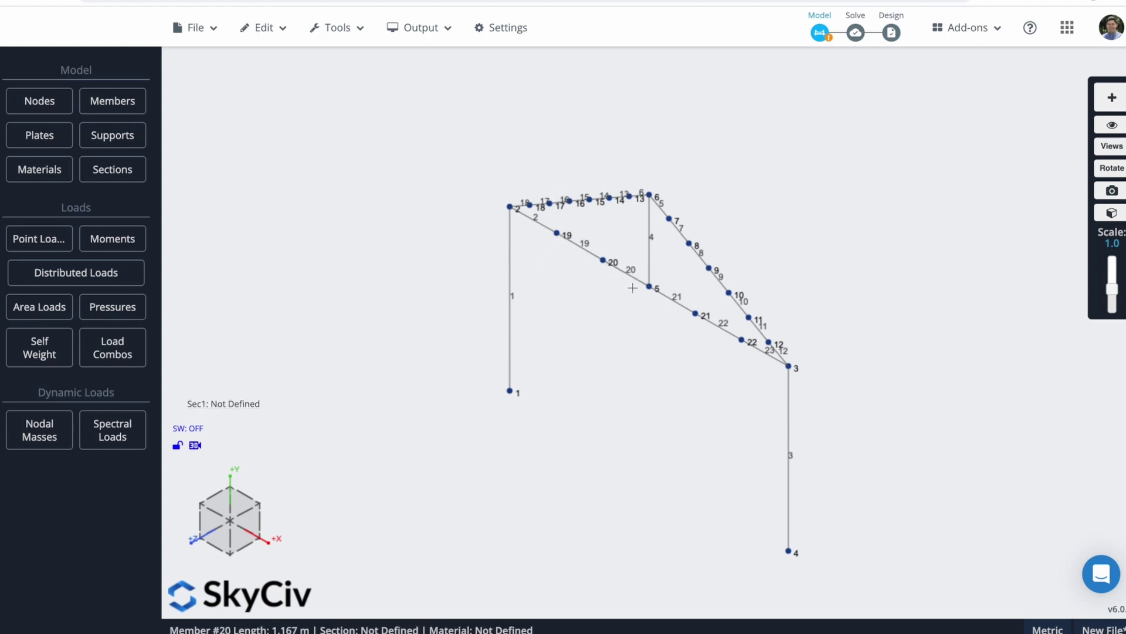
# Draw vertical members with the Pen tool from bottom chord nodes 19, 20, 21 and 22 up past the sloping rafters.
pyautogui.click(1100, 107)
pyautogui.scroll(5, 582, 232)
pyautogui.click(500, 236)
pyautogui.click(500, 111)
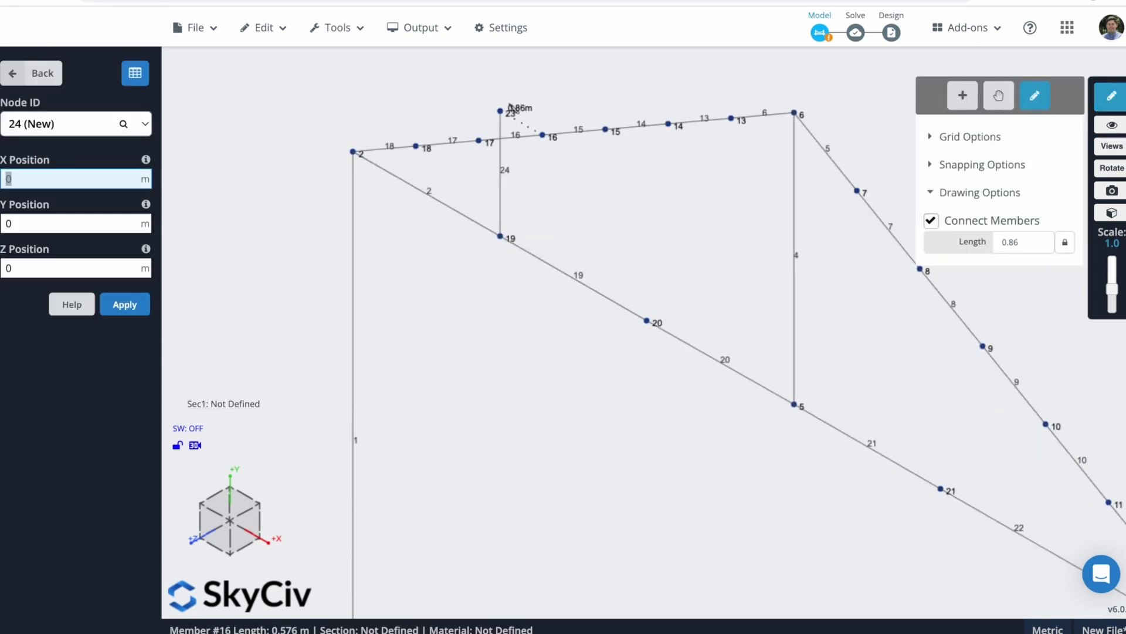
pyautogui.click(647, 322)
pyautogui.click(649, 74)
pyautogui.click(941, 488)
pyautogui.click(941, 294)
pyautogui.scroll(-6, 1018, 359)
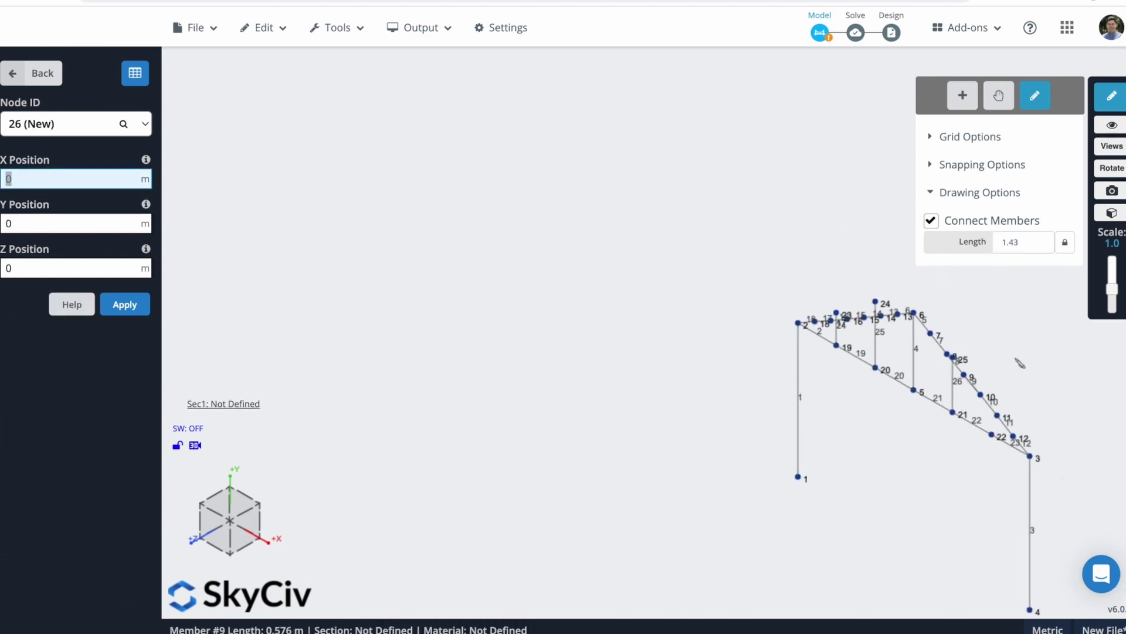
pyautogui.click(854, 400)
pyautogui.click(857, 359)
pyautogui.press('Escape')
# Delete the four free end nodes of the verticals that project above the rafters.
pyautogui.moveTo(600, 171); pyautogui.dragTo(632, 216)
pyautogui.moveTo(483, 266); pyautogui.dragTo(516, 287)
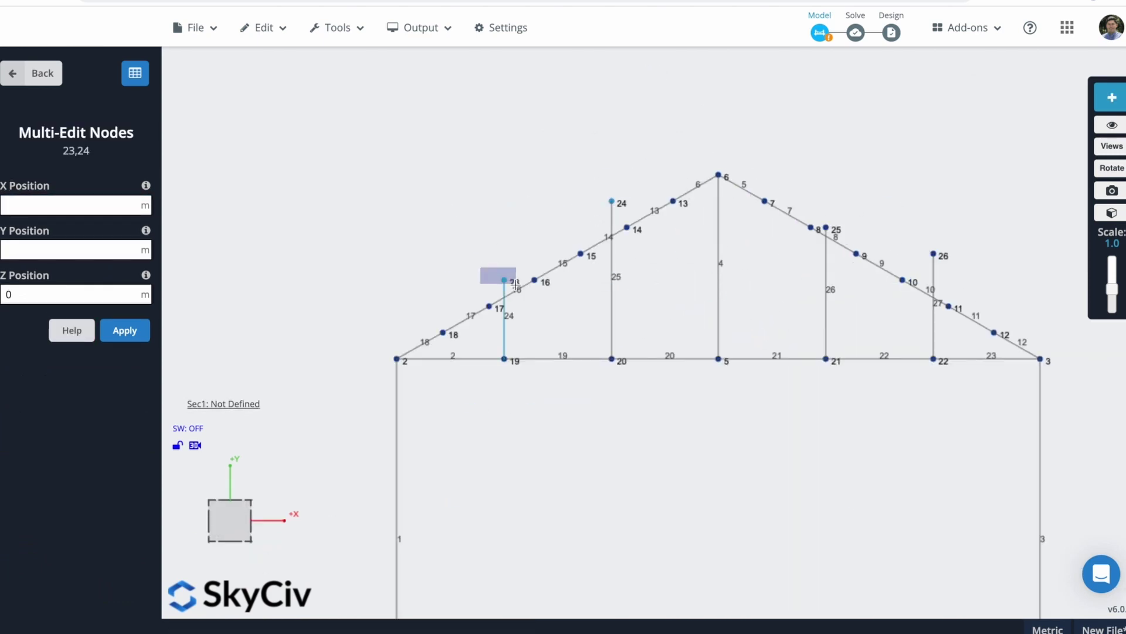
pyautogui.moveTo(815, 195); pyautogui.dragTo(837, 229)
pyautogui.rightClick(857, 259)
pyautogui.click(932, 548)
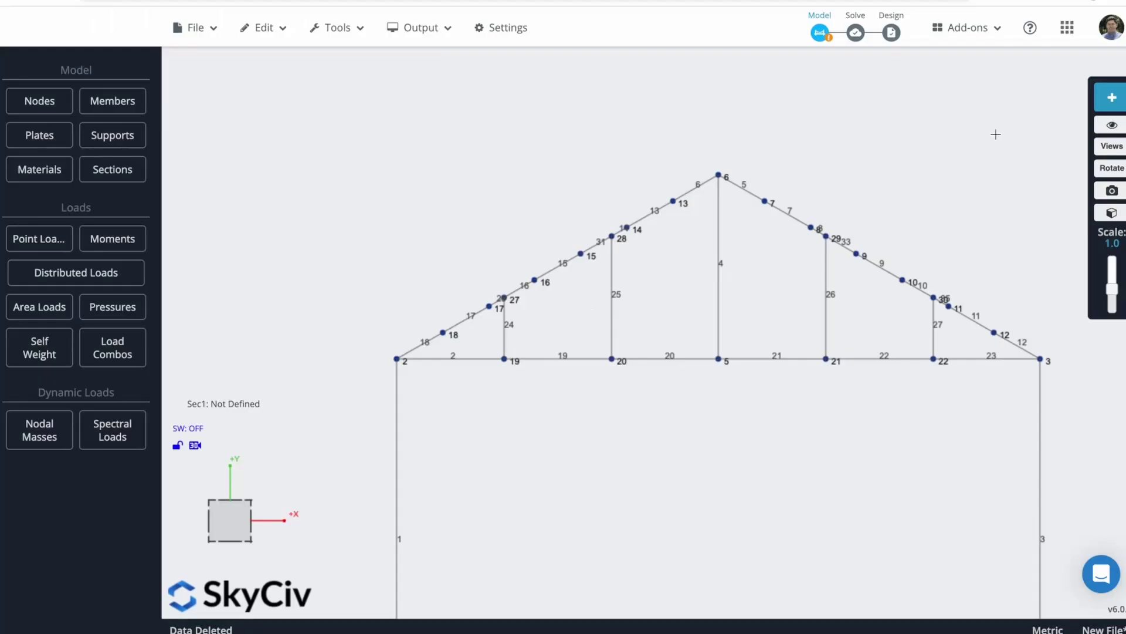
# Draw diagonal web members between nodes 27 and 20, 28 and 5, 5 and 29, and 21 and 30.
pyautogui.click(1112, 98)
pyautogui.click(519, 239)
pyautogui.click(584, 277)
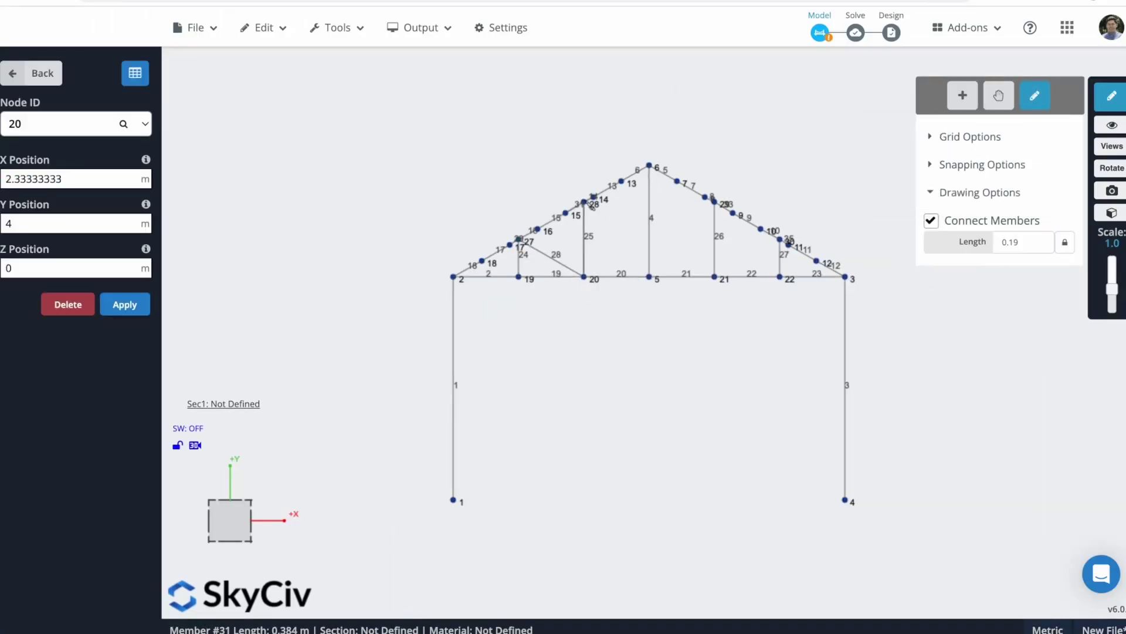
pyautogui.click(584, 202)
pyautogui.click(649, 276)
pyautogui.click(714, 202)
pyautogui.click(714, 275)
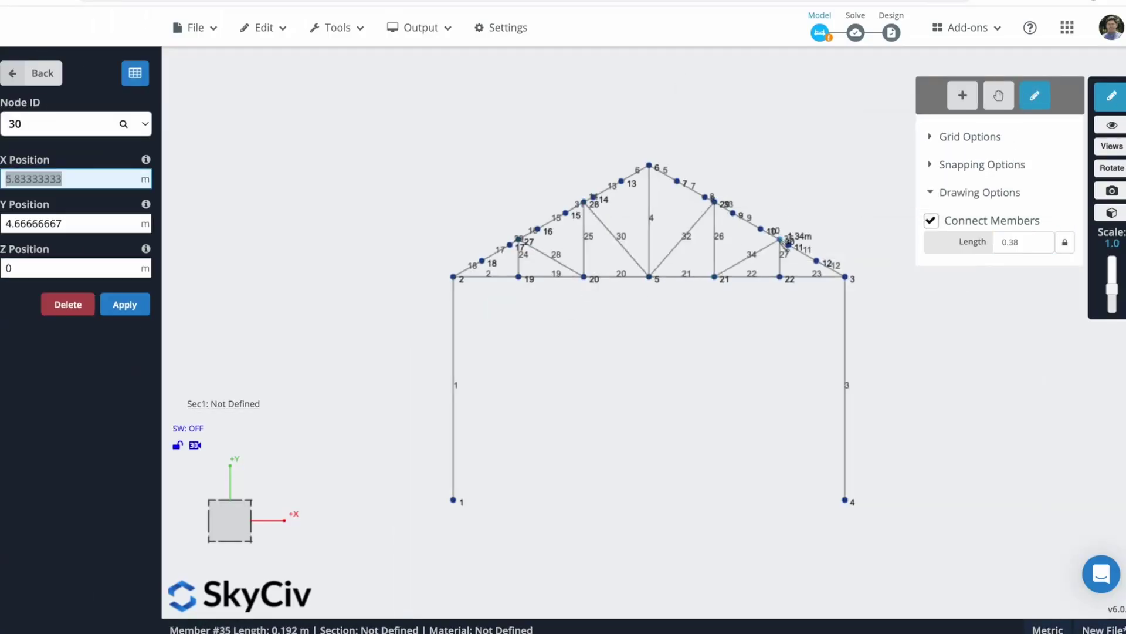
pyautogui.click(780, 238)
pyautogui.press('Escape')
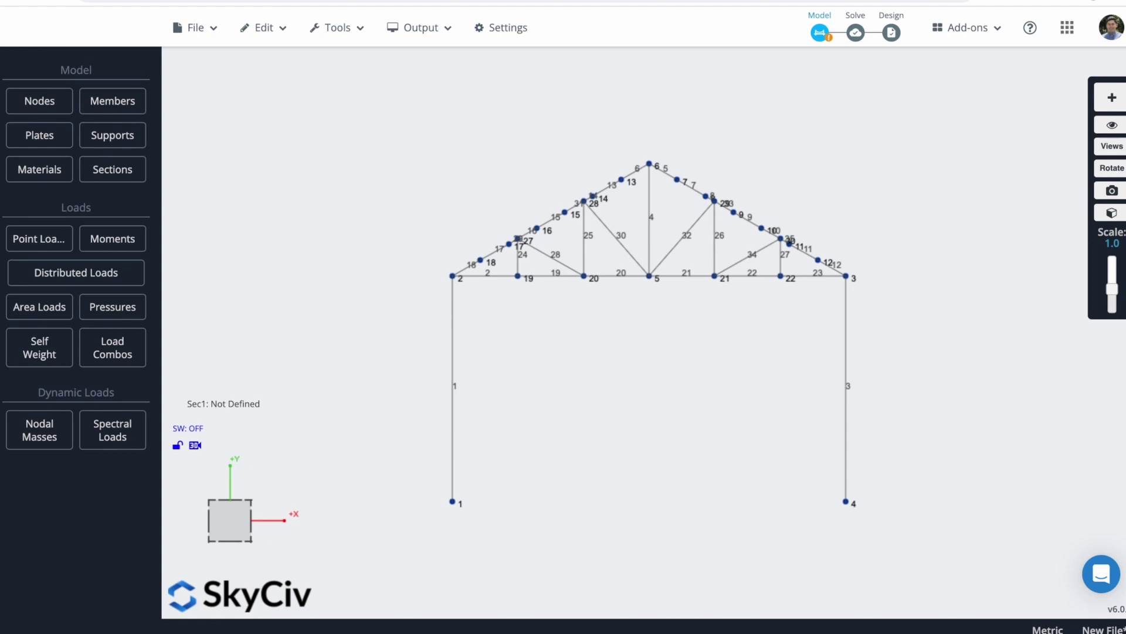
# Repeat the entire frame linearly with 4 repetitions spaced 2.5 m apart along the Z-axis.
pyautogui.click(251, 500)
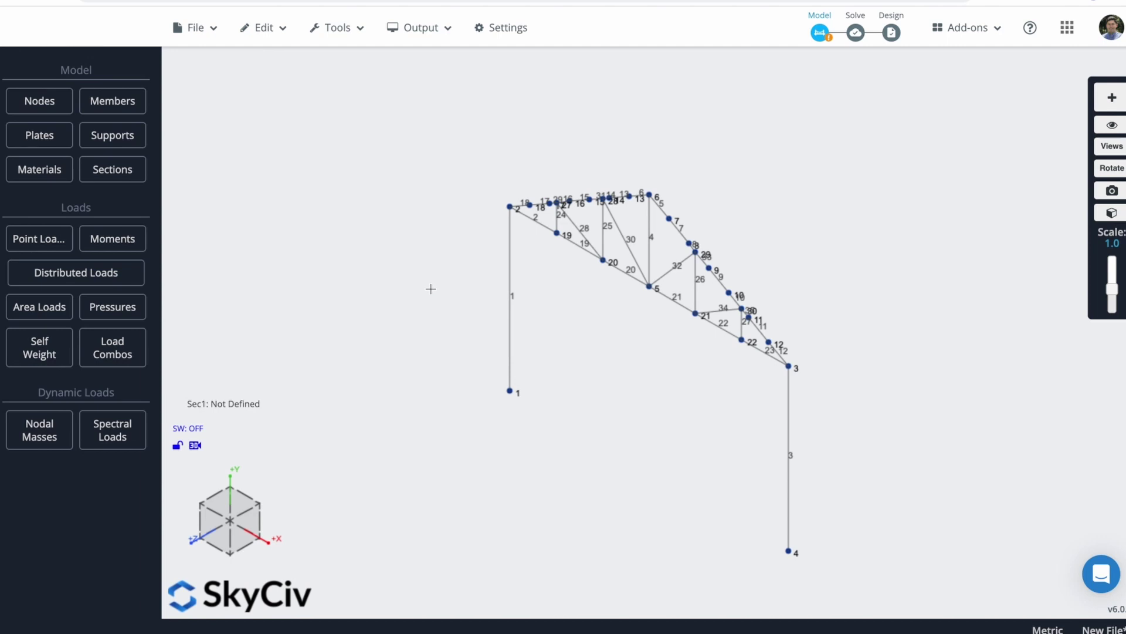
pyautogui.click(263, 28)
pyautogui.moveTo(273, 141)
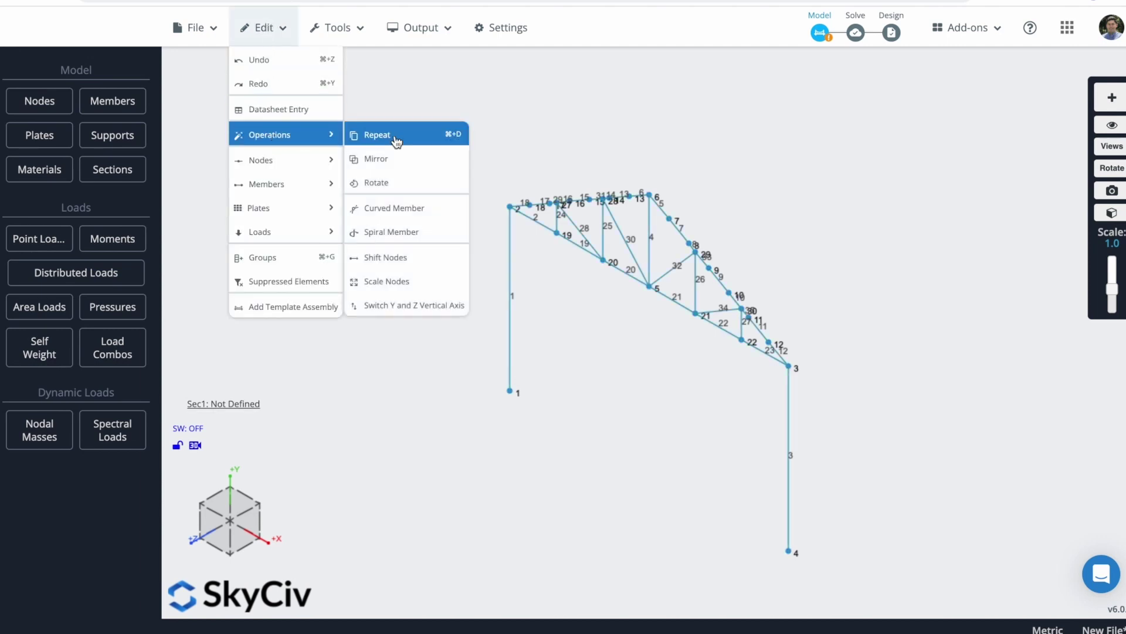
pyautogui.click(463, 392)
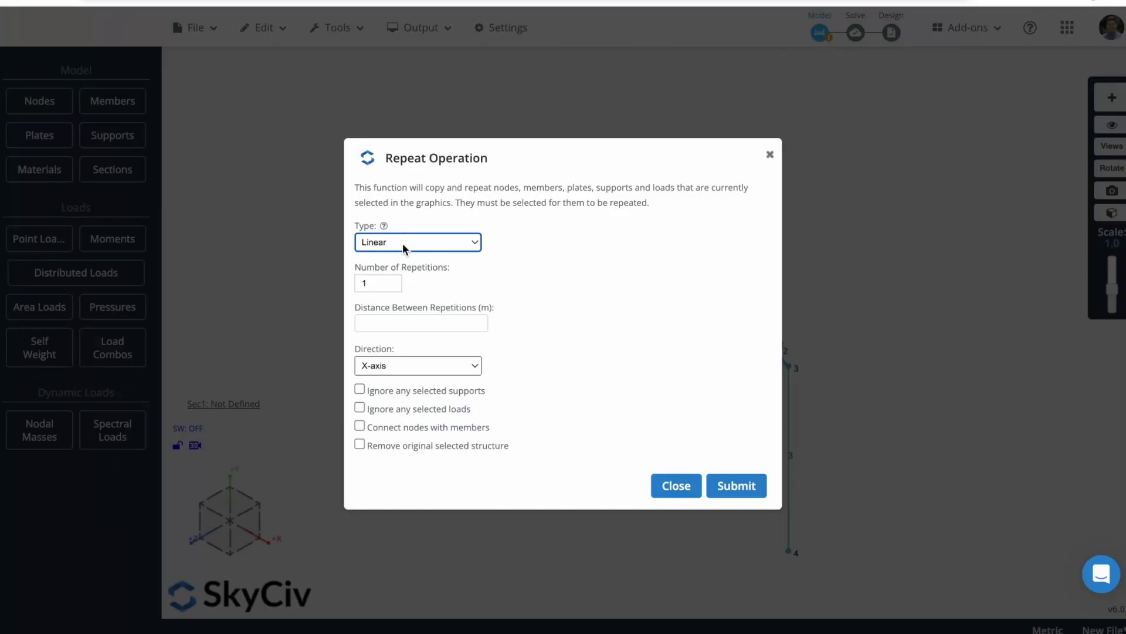
pyautogui.click(368, 284)
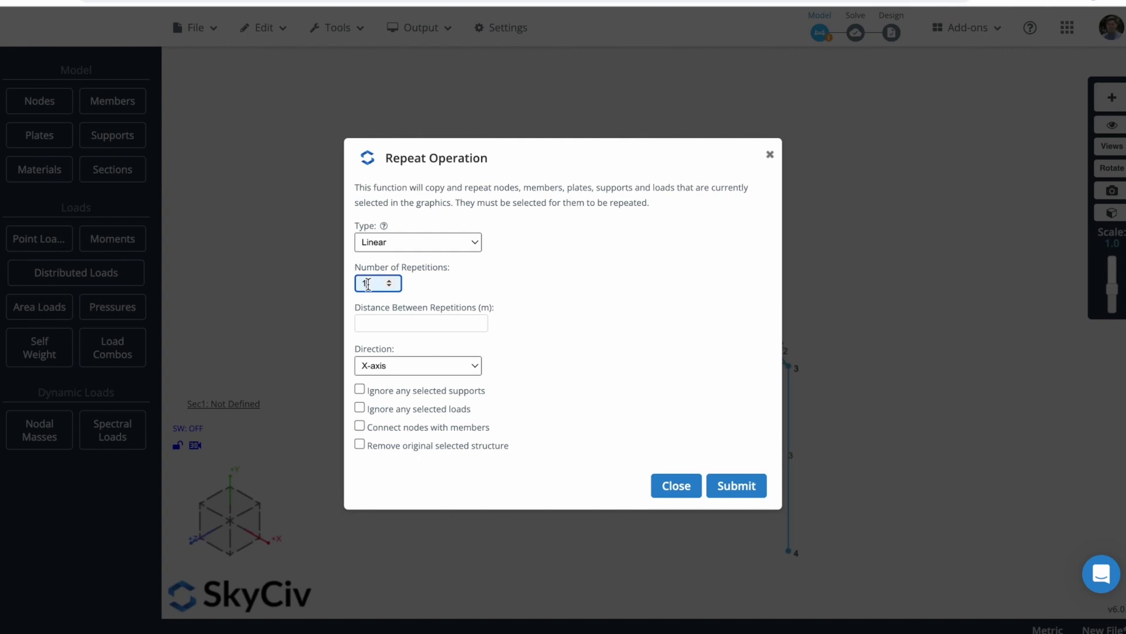
pyautogui.click(391, 322)
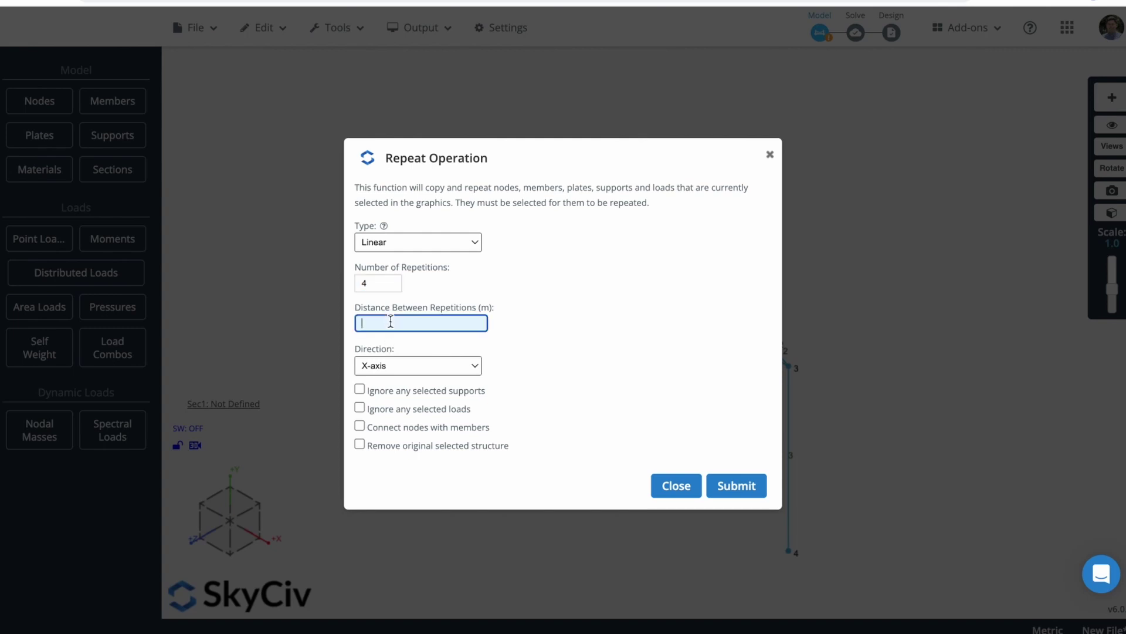
pyautogui.write('2.5')
pyautogui.click(388, 370)
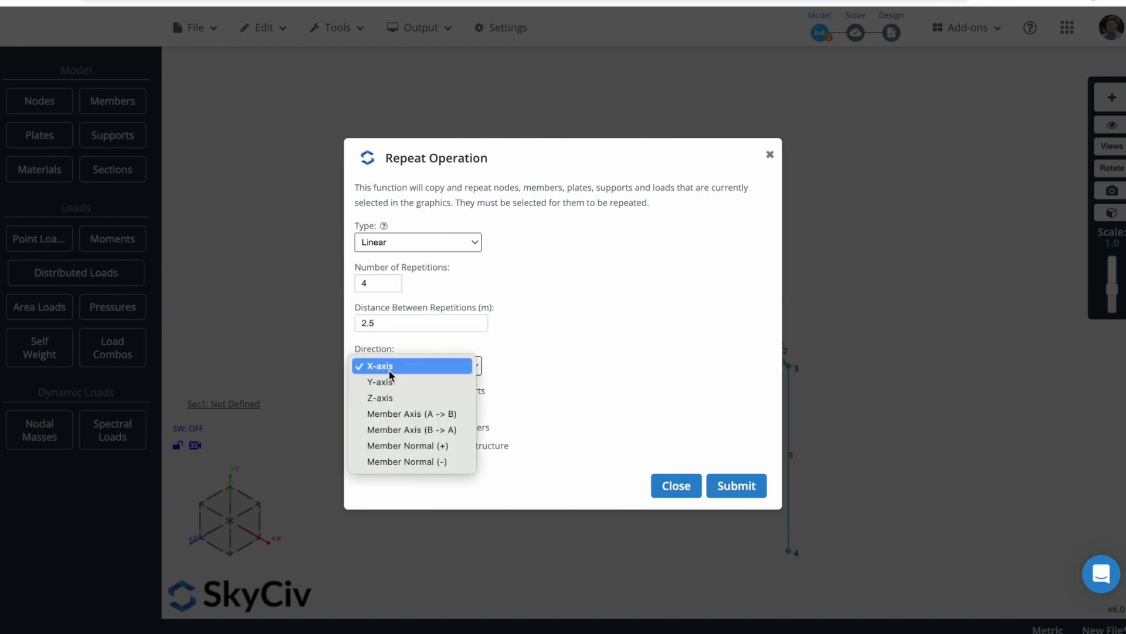
pyautogui.click(423, 399)
pyautogui.click(727, 486)
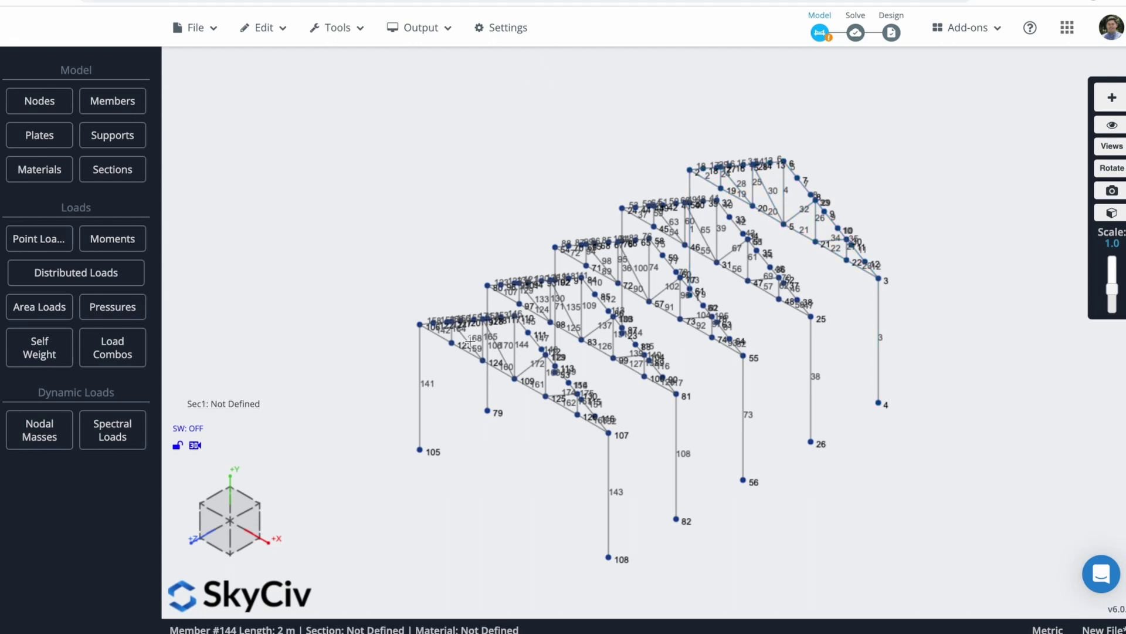
# Hide the node and member ID labels in the model view.
pyautogui.click(1112, 124)
pyautogui.click(958, 124)
pyautogui.click(1111, 126)
pyautogui.click(1111, 124)
pyautogui.click(952, 121)
# Draw a 10 m longitudinal member across the five frames and copy it to the rafter nodes from eave to eave as purlins.
pyautogui.click(1111, 97)
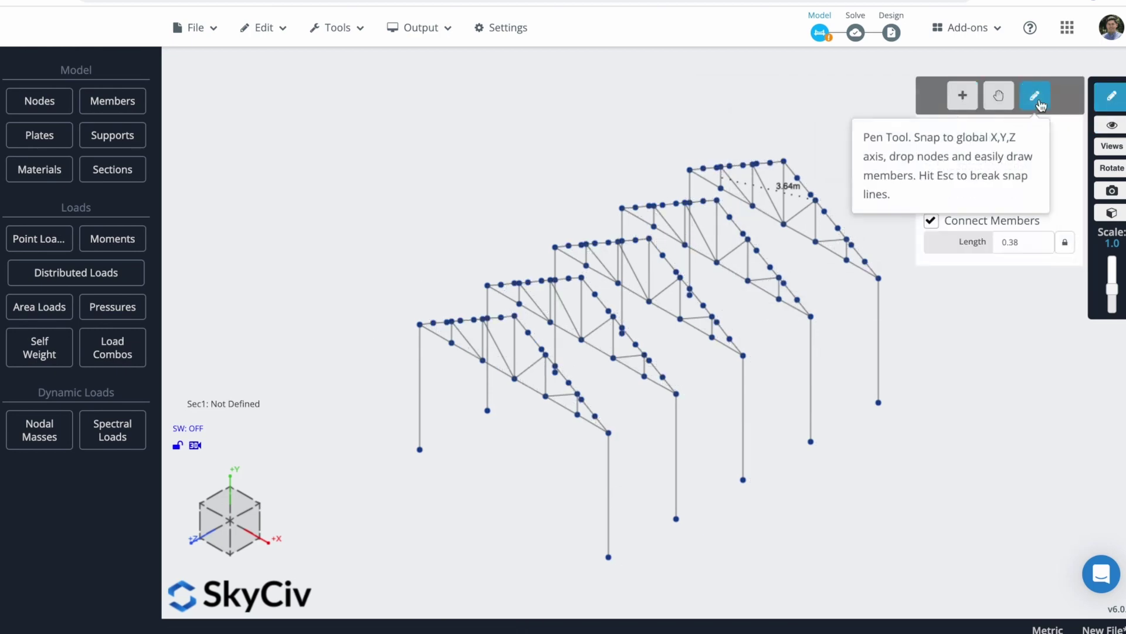
pyautogui.click(516, 142)
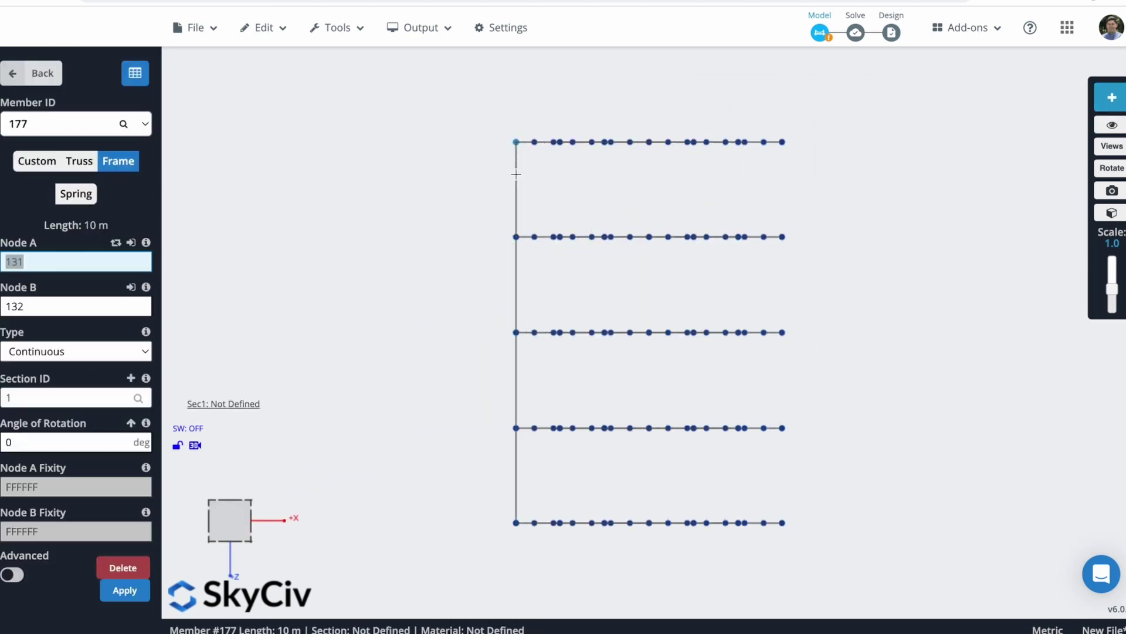
pyautogui.hotkey('ctrl', 'c')
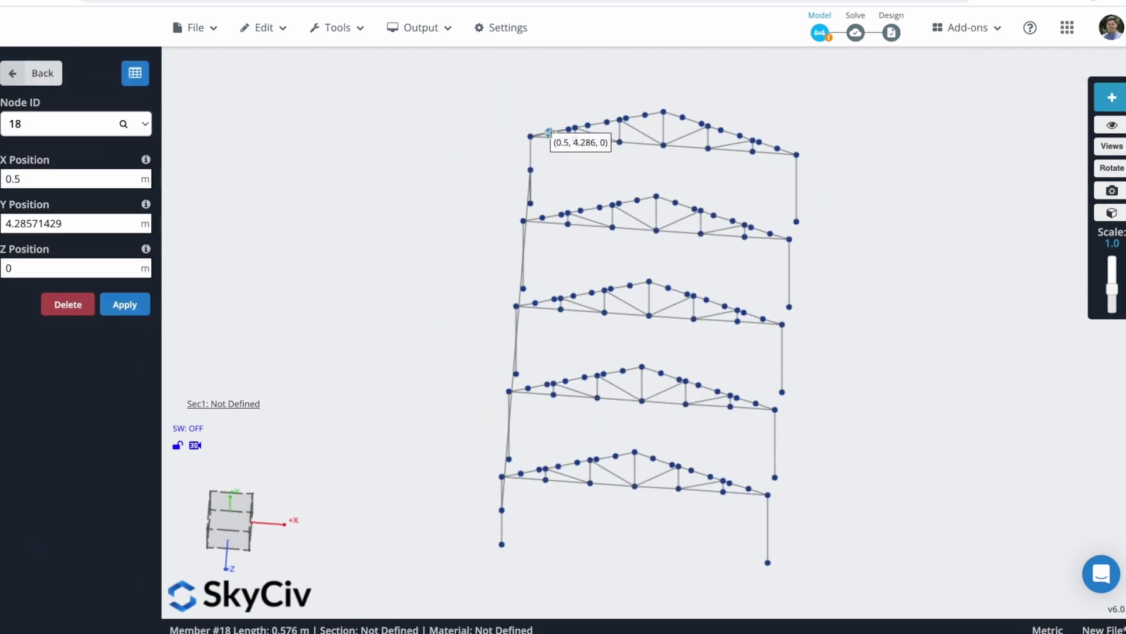
pyautogui.keyDown('shift'); pyautogui.click(569, 129); pyautogui.keyUp('shift')
pyautogui.moveTo(587, 125)
pyautogui.keyDown('shift'); pyautogui.mouseDown()
pyautogui.moveTo(657, 112)
pyautogui.moveTo(797, 154)
pyautogui.mouseUp(); pyautogui.keyUp('shift')
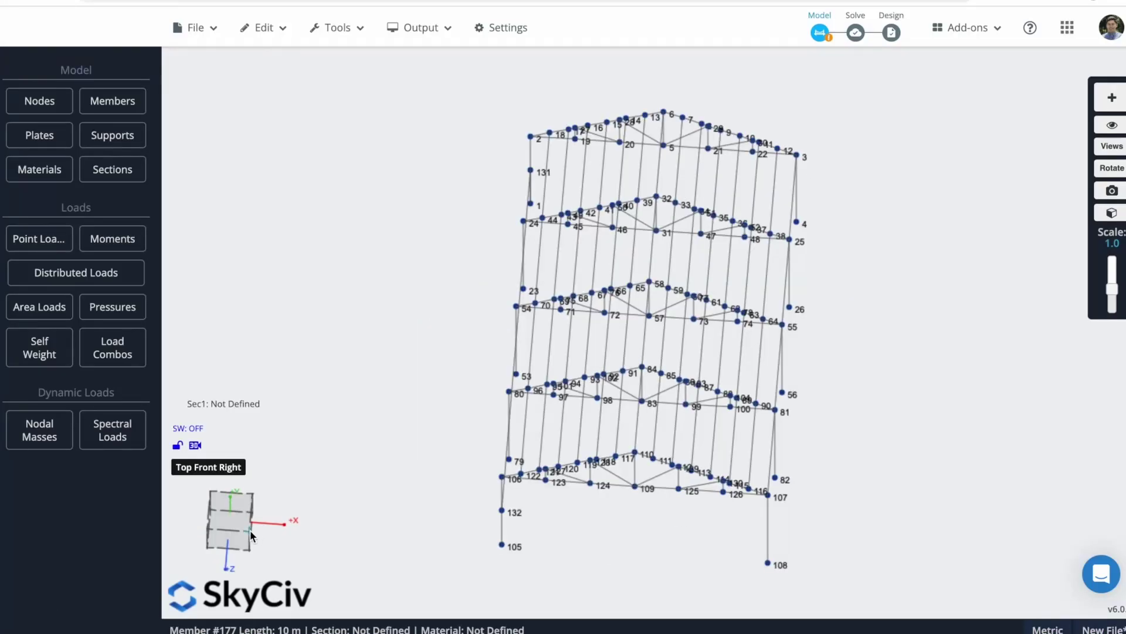
pyautogui.click(251, 547)
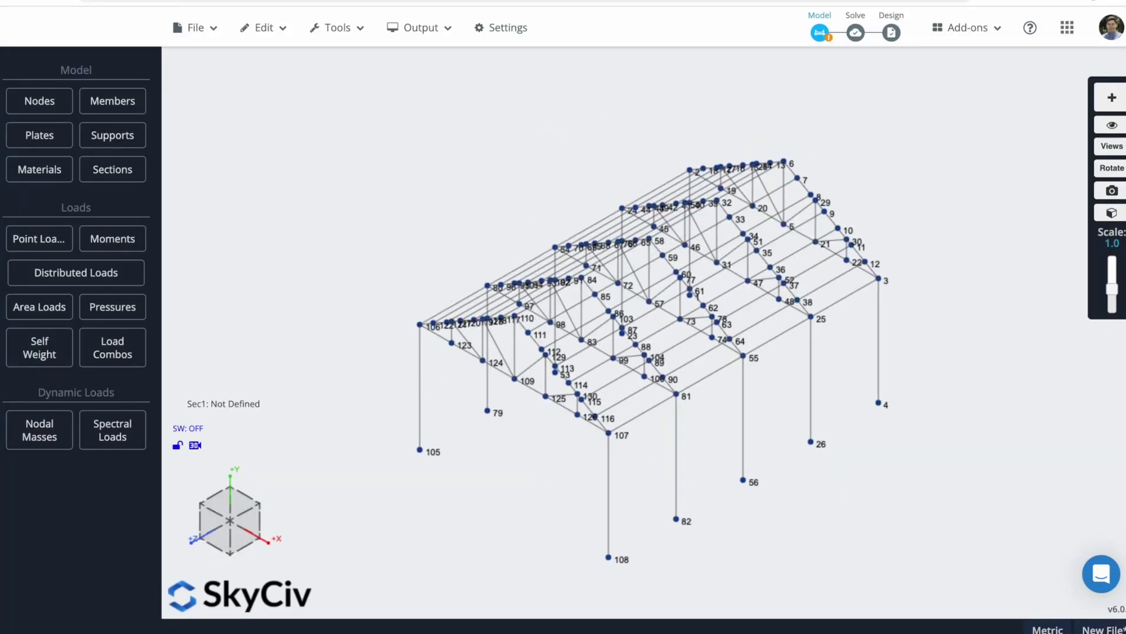
# Assign fixed supports with restraint code FFFFFF to all ten column base nodes.
pyautogui.moveTo(491, 519); pyautogui.dragTo(534, 478)
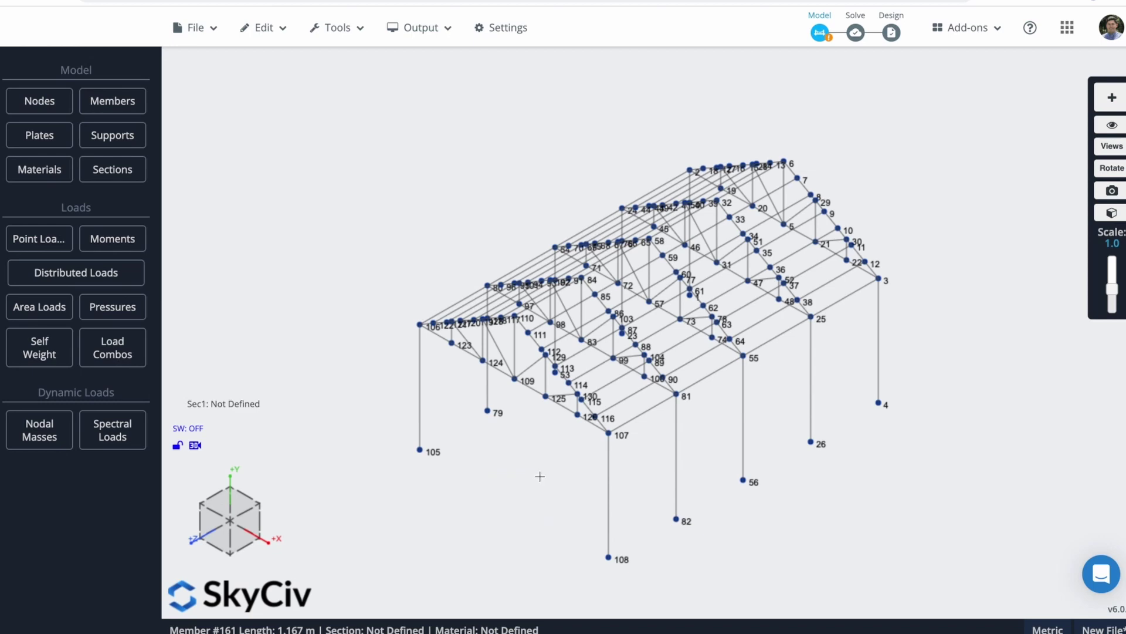
pyautogui.press('f')
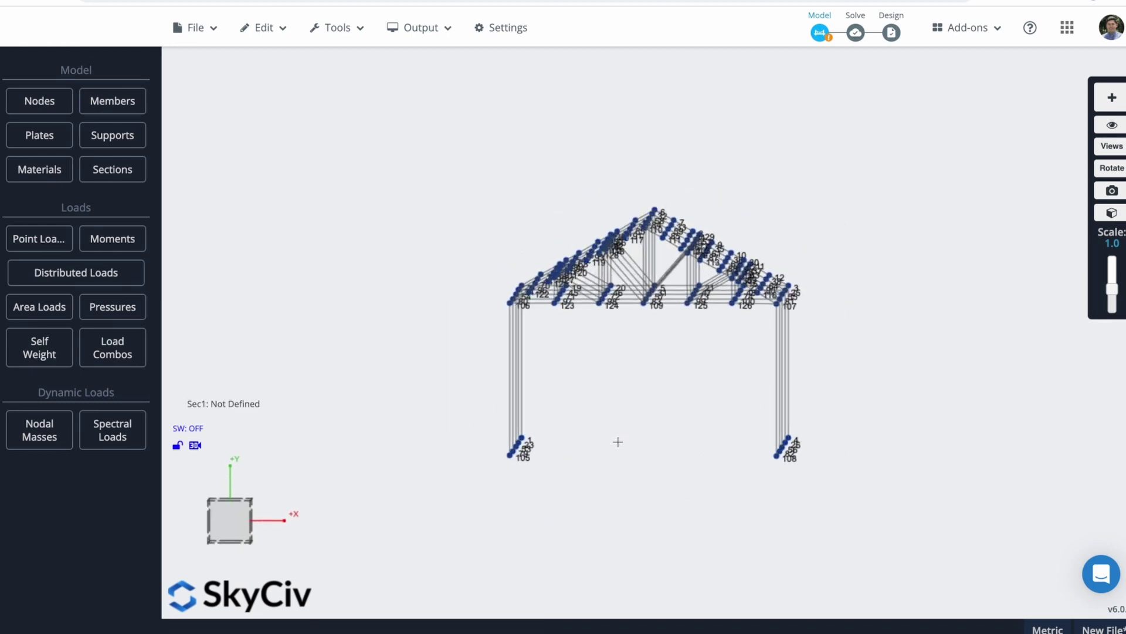
pyautogui.moveTo(874, 402); pyautogui.dragTo(417, 490)
pyautogui.click(102, 139)
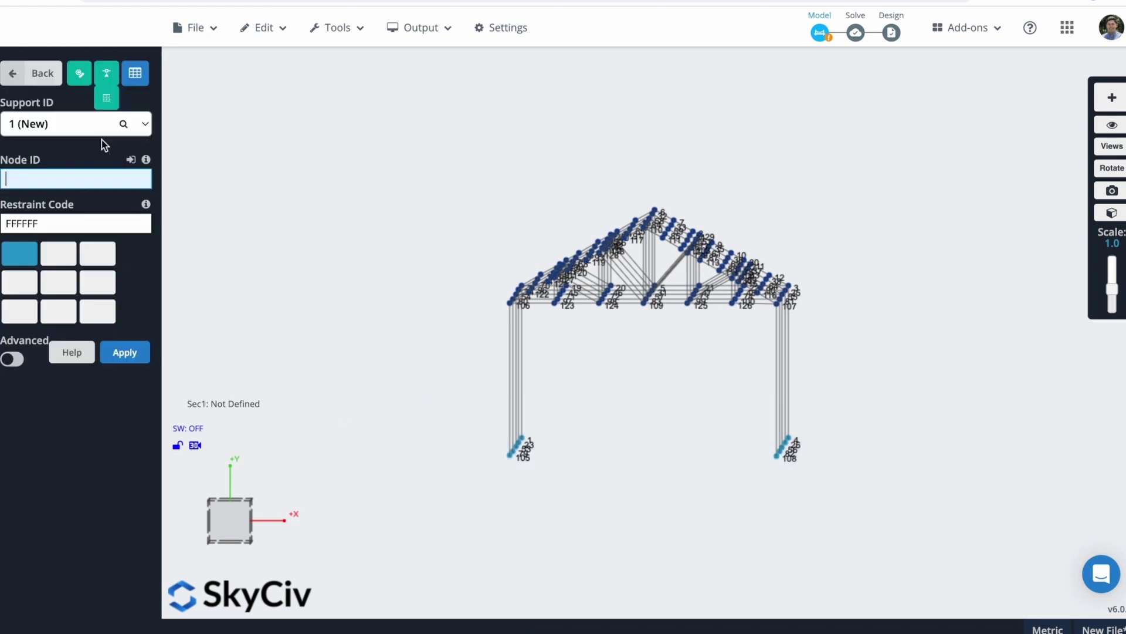
pyautogui.click(44, 179)
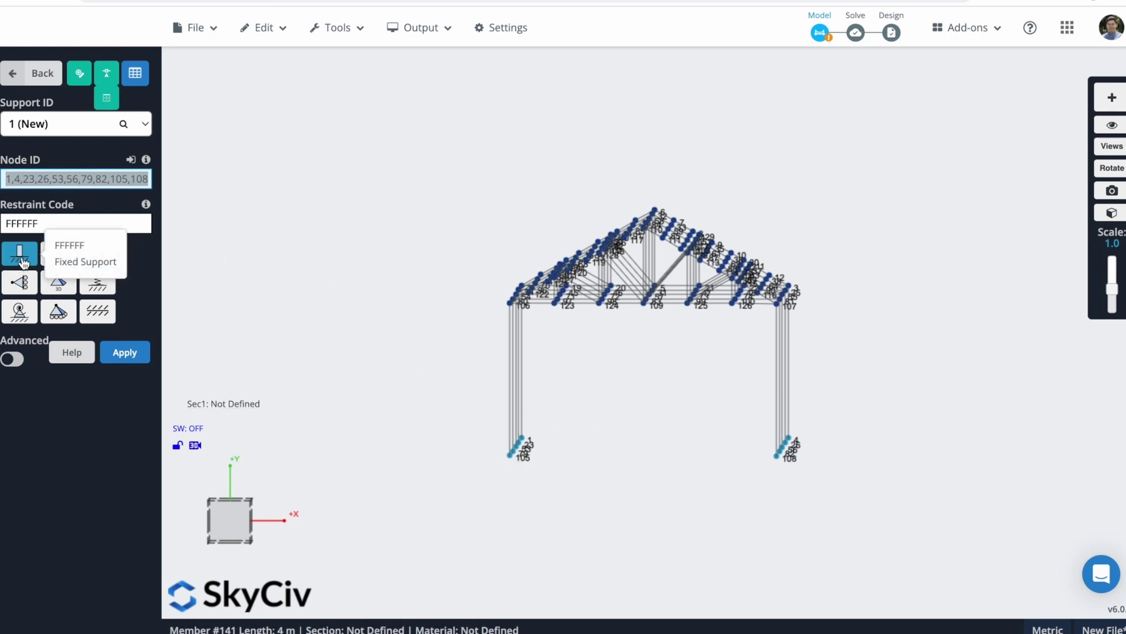
pyautogui.click(135, 361)
pyautogui.click(252, 499)
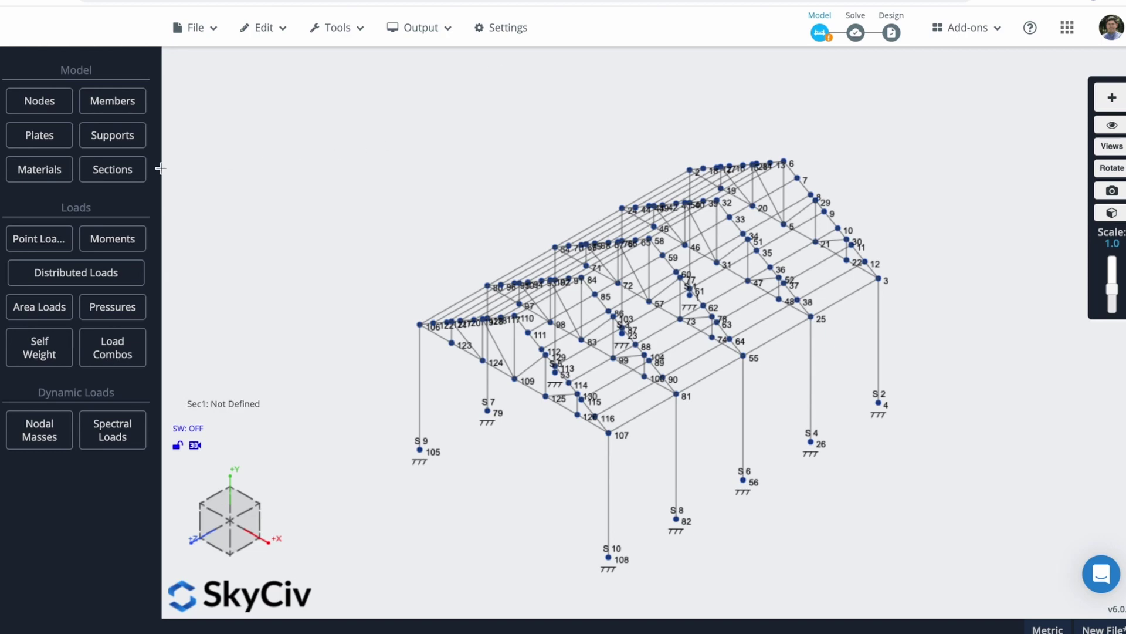
# Load the 5 x 6-7/8 Southern Pine Structural Glued Laminated Timber shape from the database into Section 1.
pyautogui.click(131, 182)
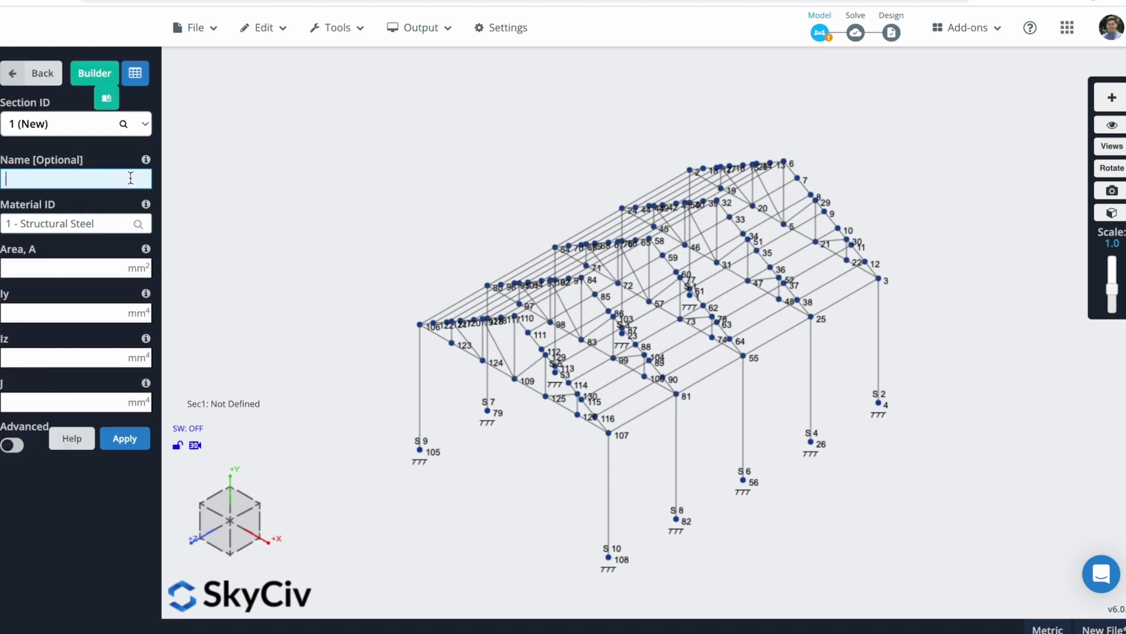
pyautogui.click(89, 74)
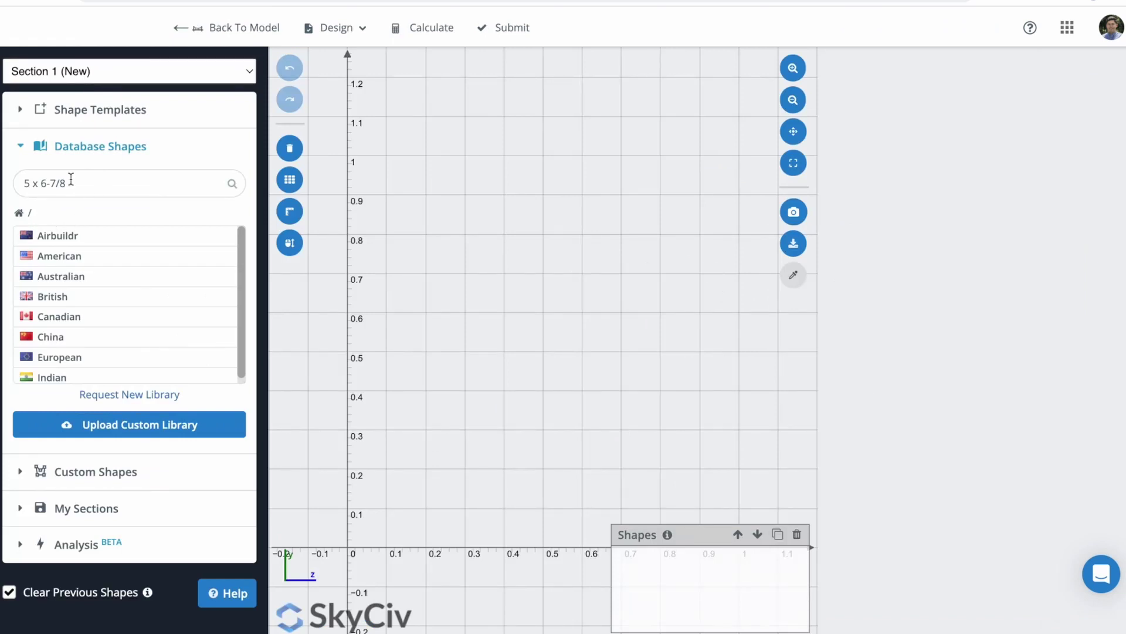
pyautogui.click(71, 180)
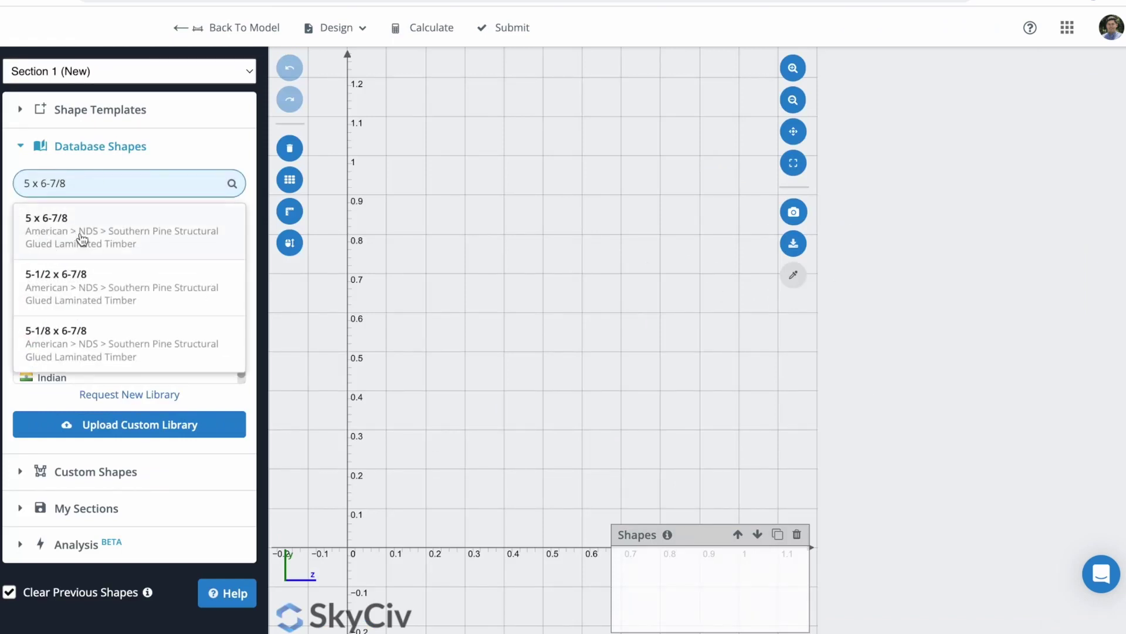
pyautogui.click(81, 234)
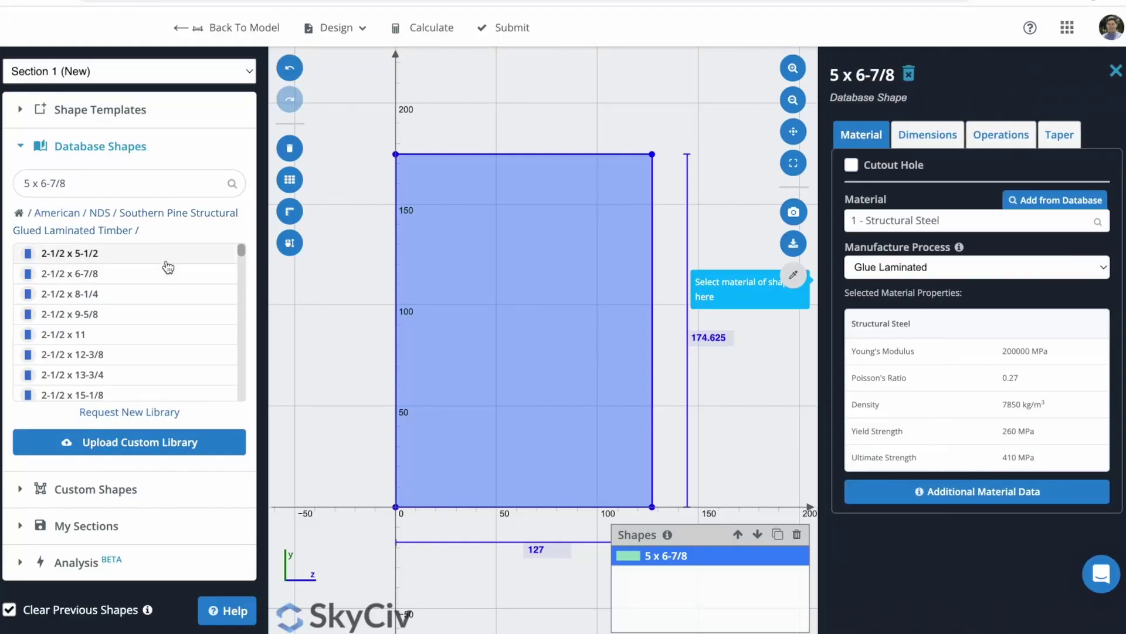
# Set the shape's material to Oakwood, calculate the section properties and submit the section to the model.
pyautogui.click(939, 223)
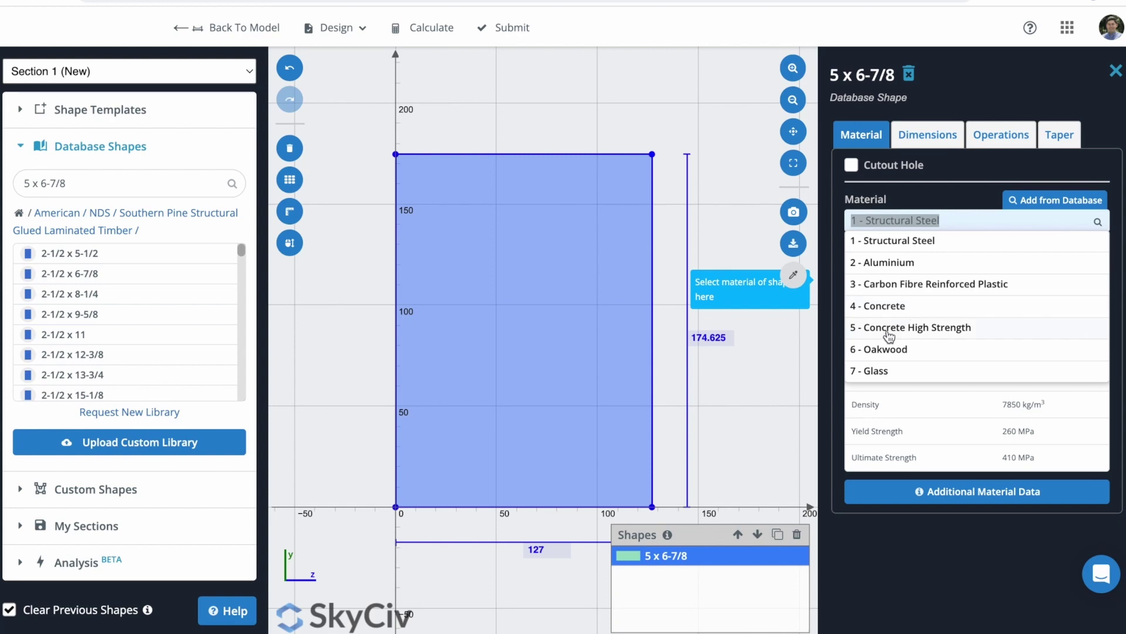
pyautogui.click(892, 351)
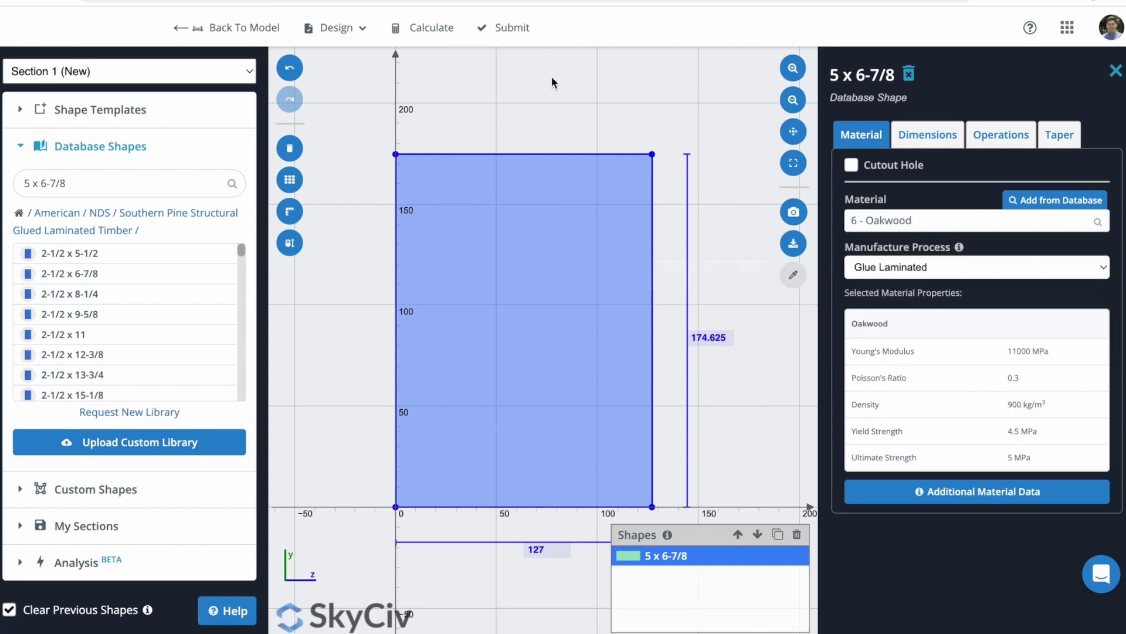
pyautogui.click(420, 32)
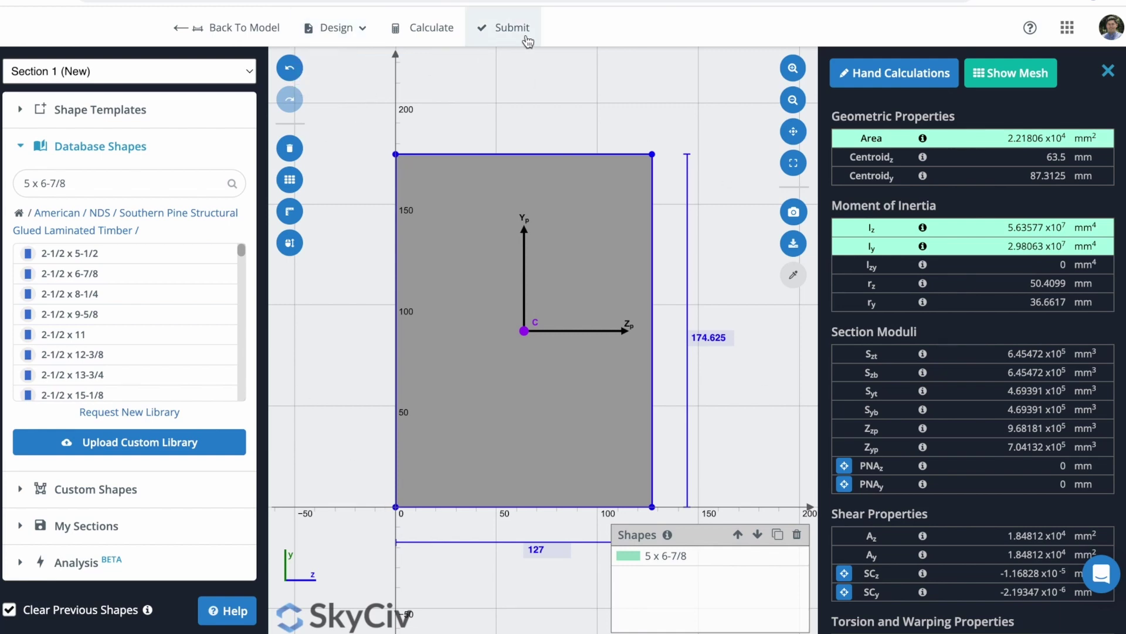
pyautogui.click(510, 29)
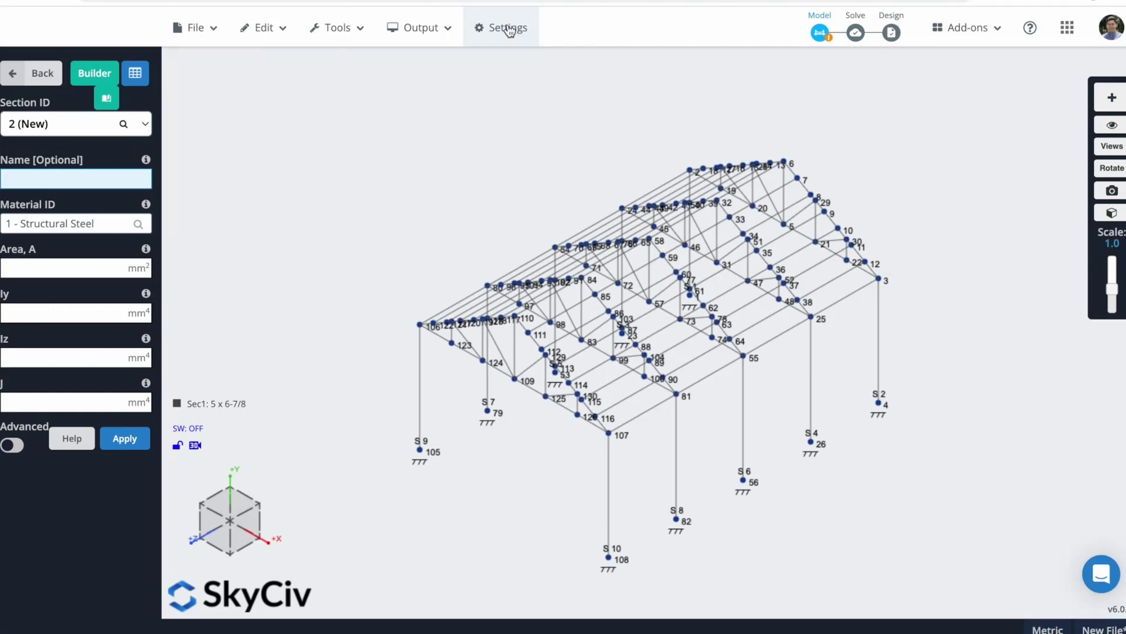
pyautogui.click(14, 74)
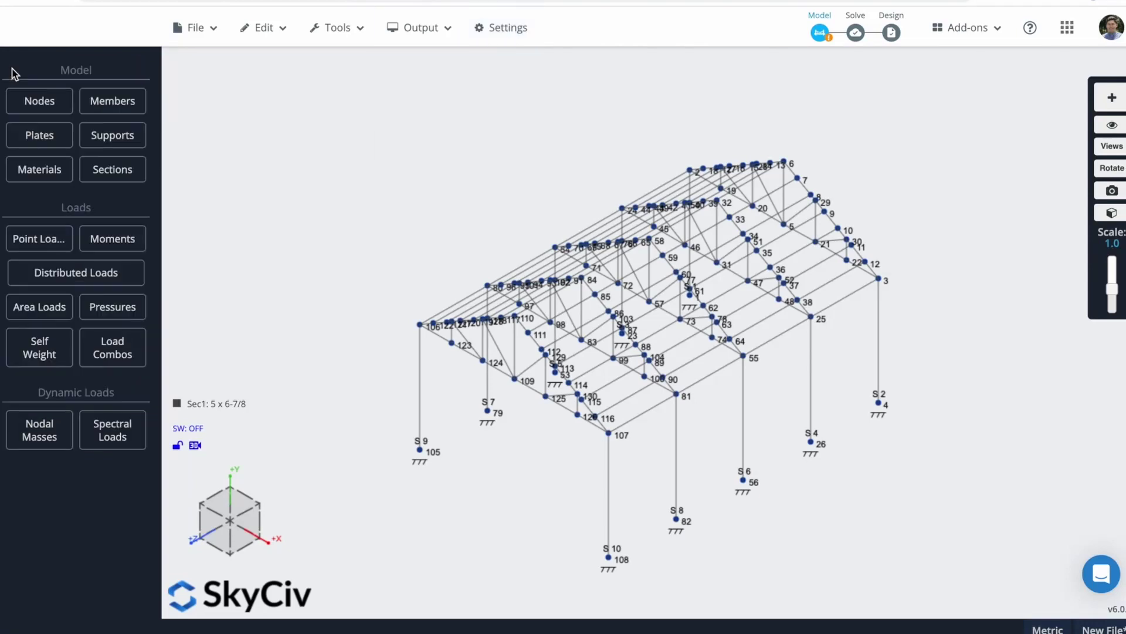
# Display the structure as a rendered 3D model and inspect the frame with its timber sections.
pyautogui.click(1119, 215)
pyautogui.scroll(2, 531, 375)
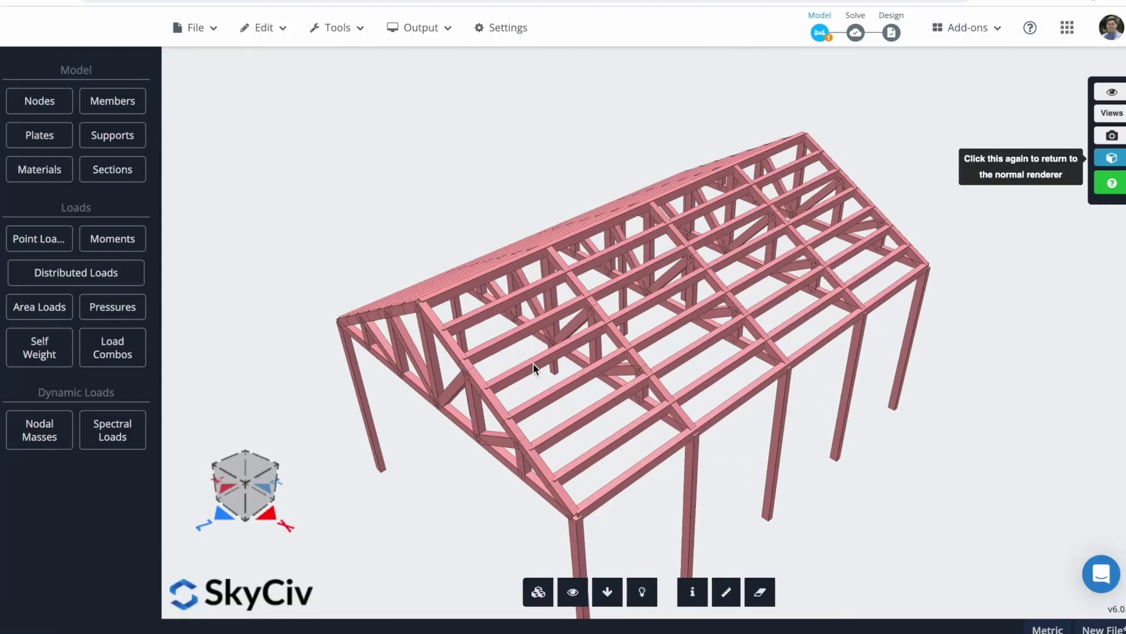
pyautogui.scroll(2, 533, 364)
pyautogui.scroll(-4, 533, 363)
pyautogui.moveTo(462, 463)
pyautogui.mouseDown()
pyautogui.moveTo(563, 403)
pyautogui.moveTo(481, 453)
pyautogui.mouseUp()
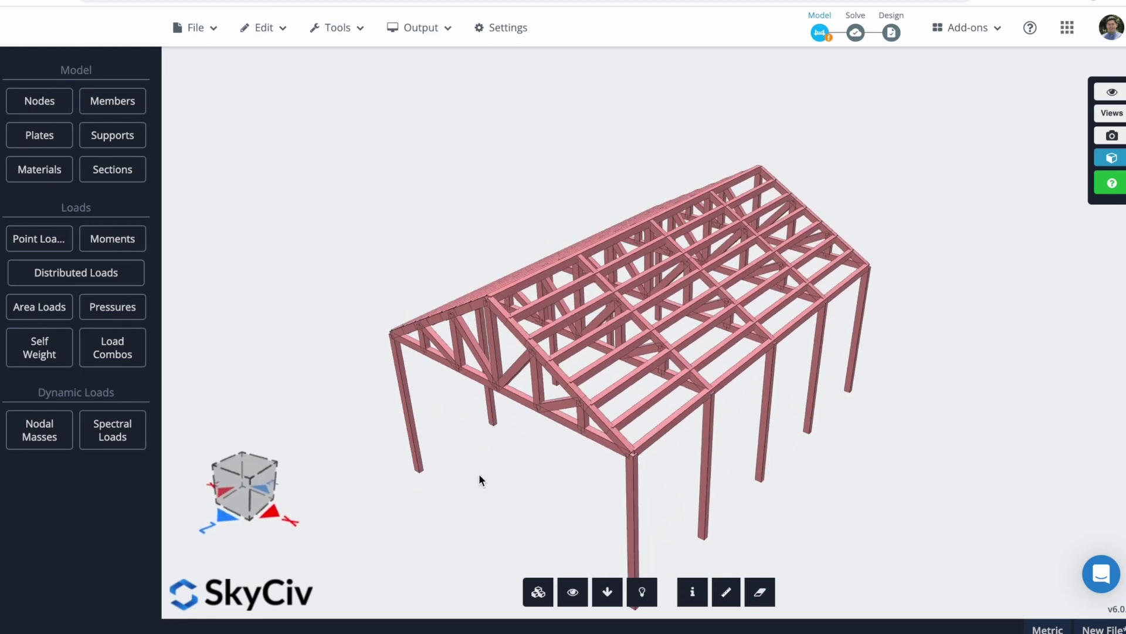
# Return to the wireframe display and start a reset design load generator for area loads with the ASCE 7-16 code.
pyautogui.click(1112, 158)
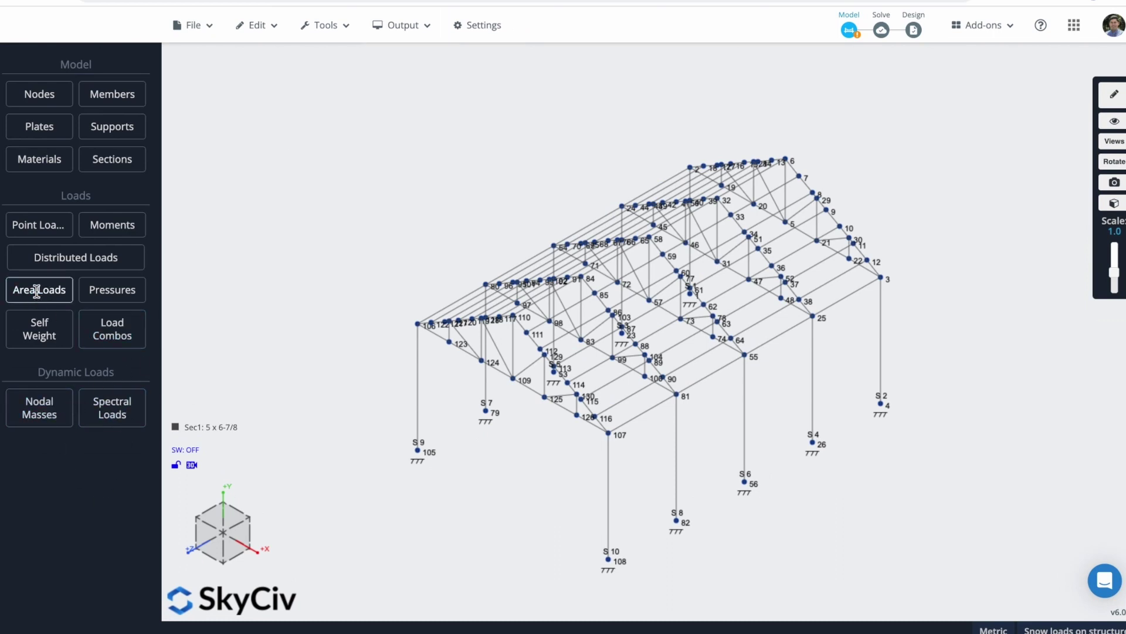
pyautogui.click(38, 293)
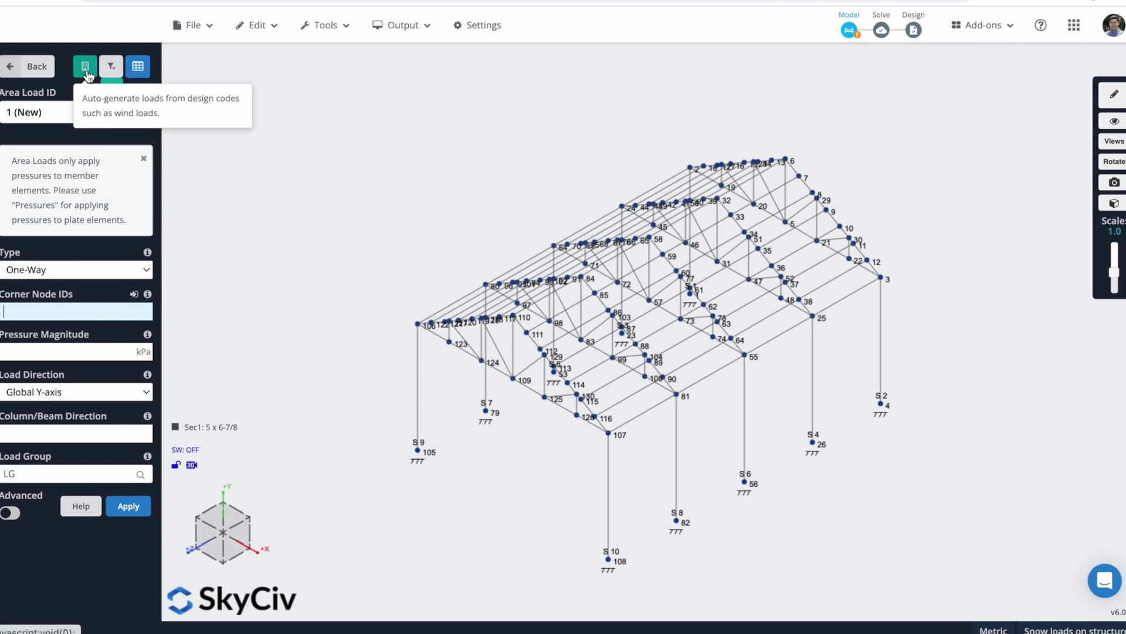
pyautogui.click(85, 68)
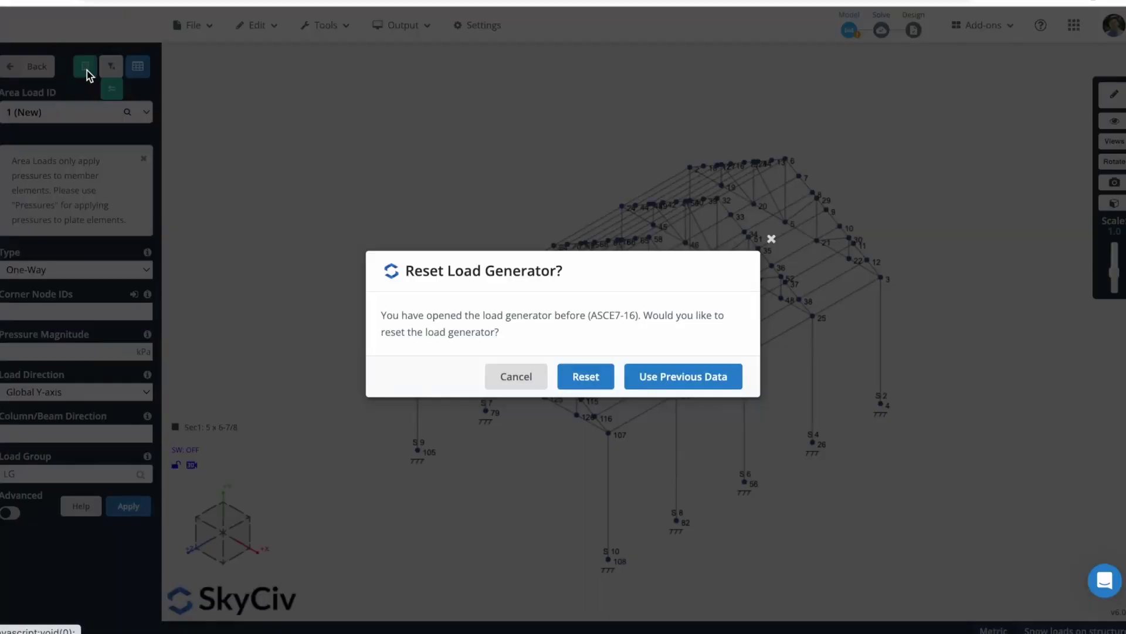
pyautogui.click(585, 377)
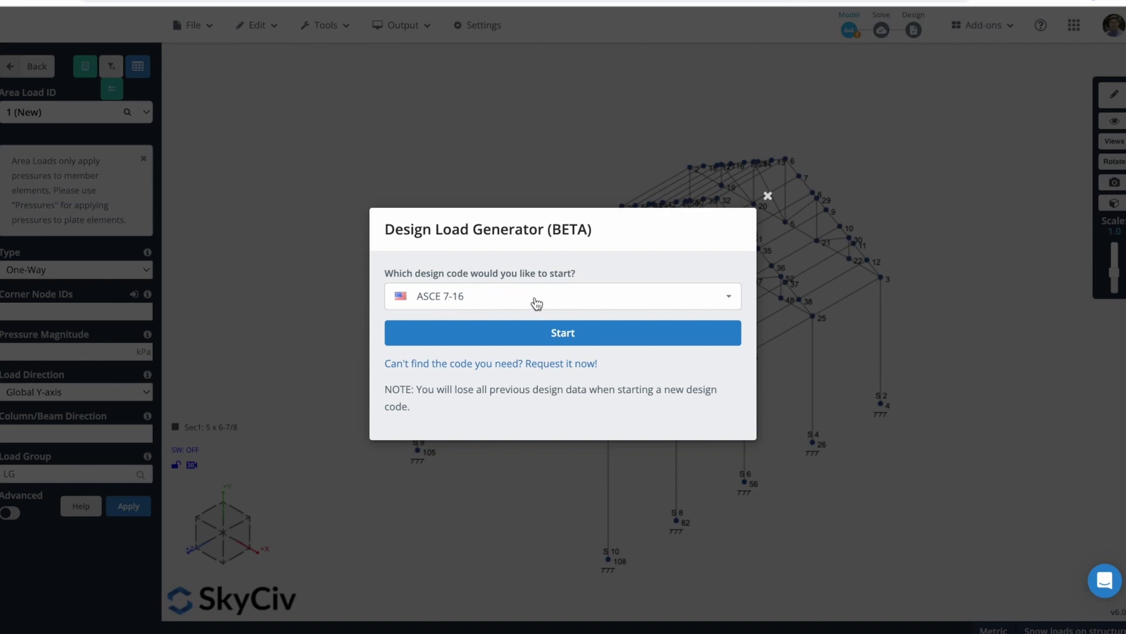
pyautogui.click(559, 335)
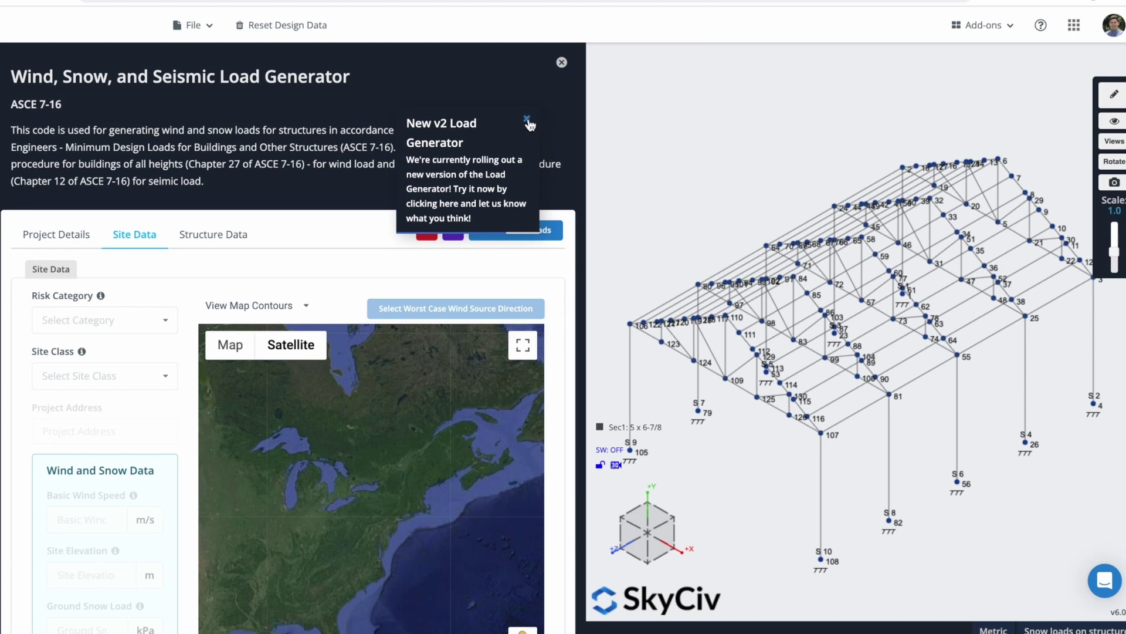
pyautogui.click(526, 119)
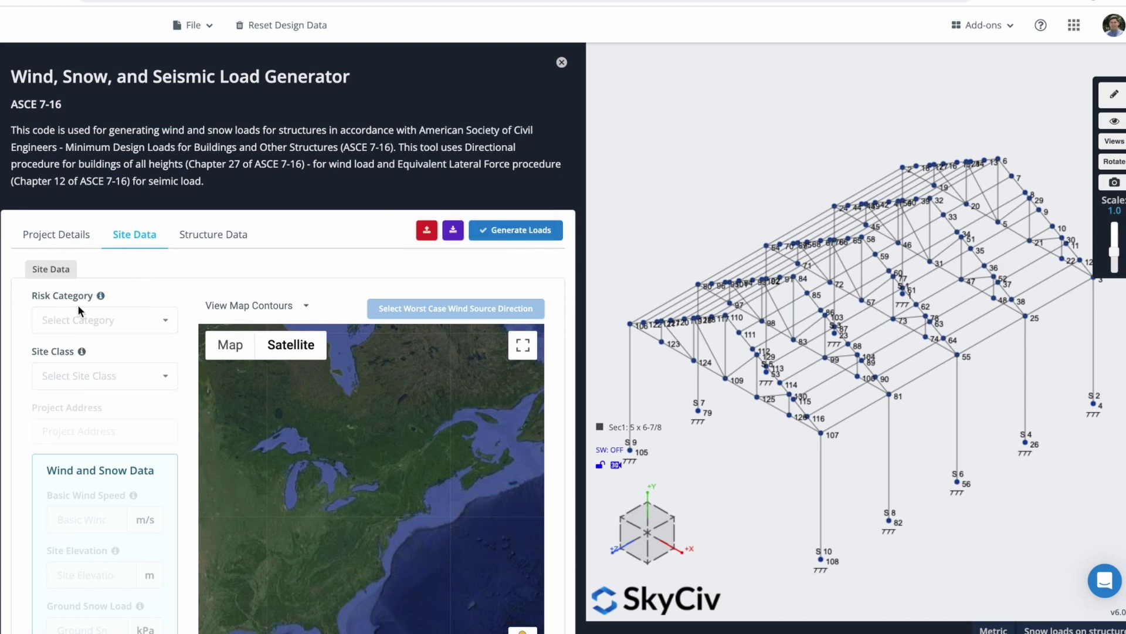
# Check the Risk Category reference table and set the site's risk category to Risk Category II.
pyautogui.click(101, 297)
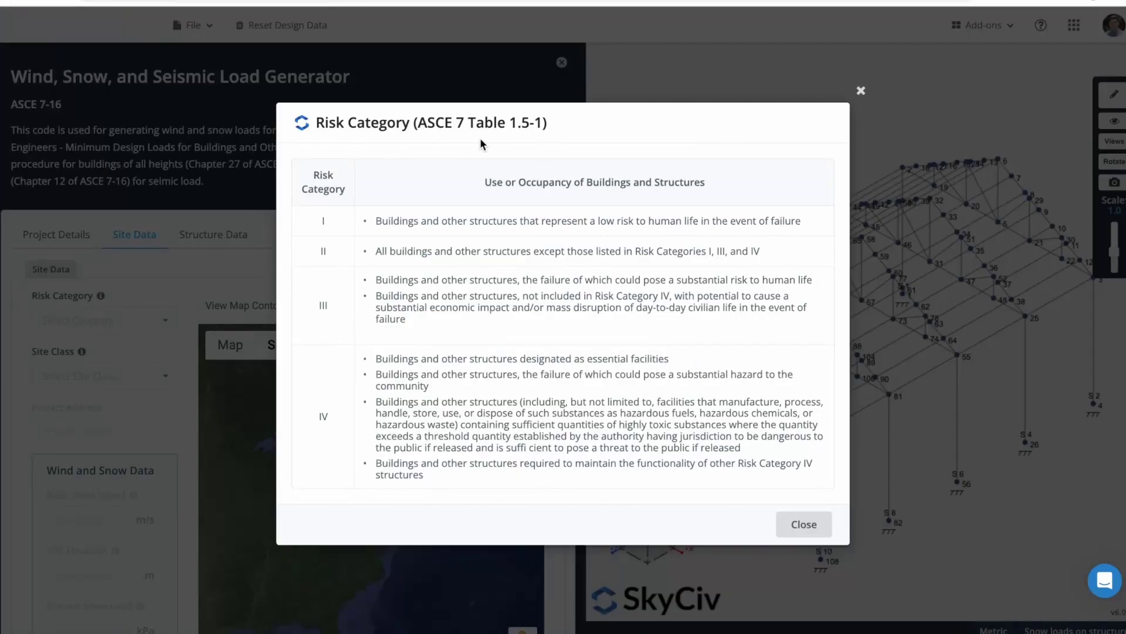
pyautogui.click(860, 91)
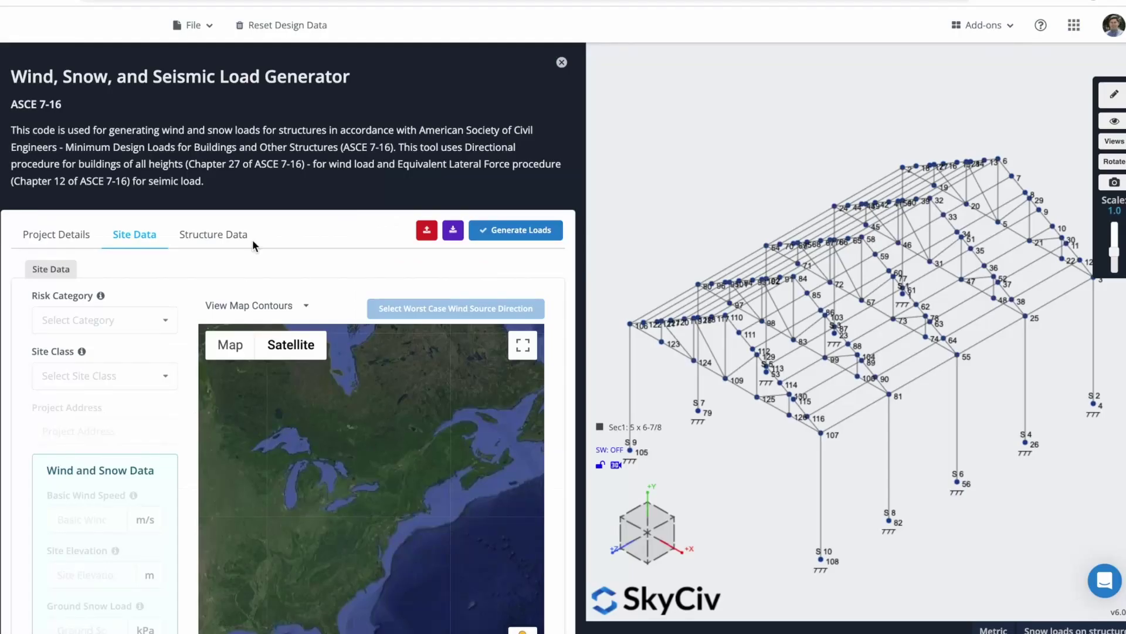
pyautogui.click(132, 320)
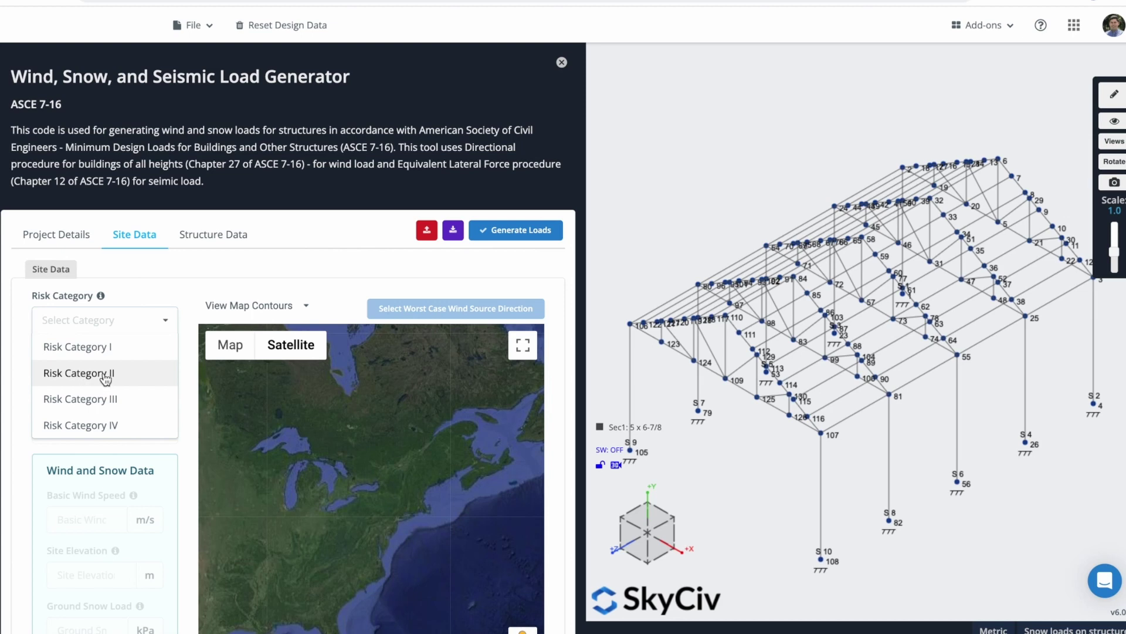
pyautogui.click(108, 378)
# Set the project address to Minneapolis, MN, USA to load the site's wind and snow data.
pyautogui.scroll(-2, 179, 405)
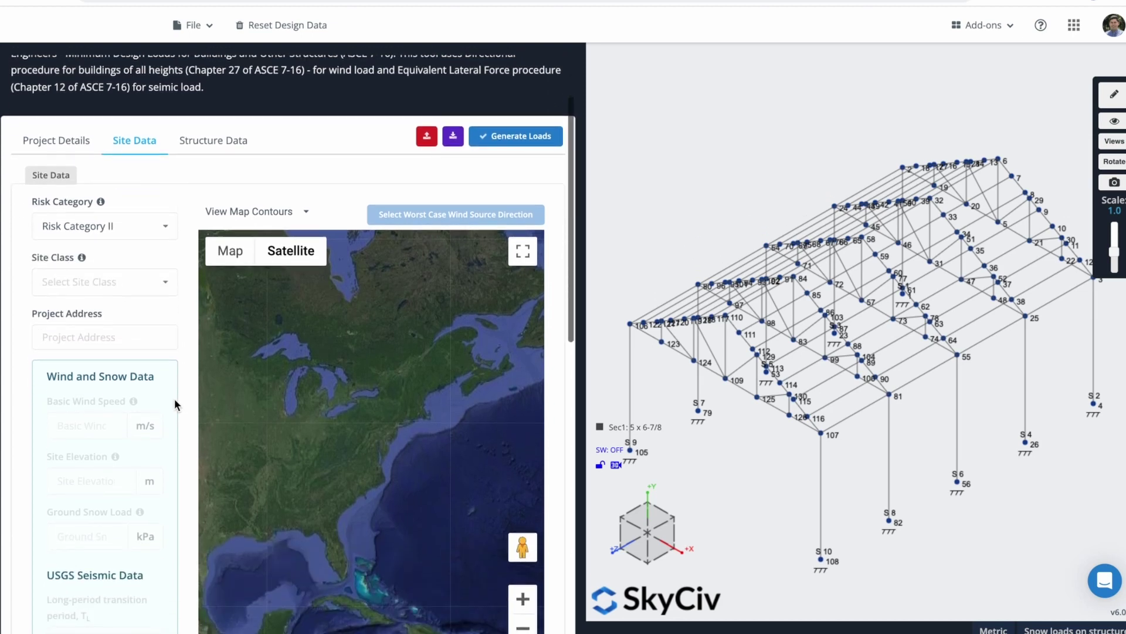
pyautogui.click(104, 343)
pyautogui.write('Mi')
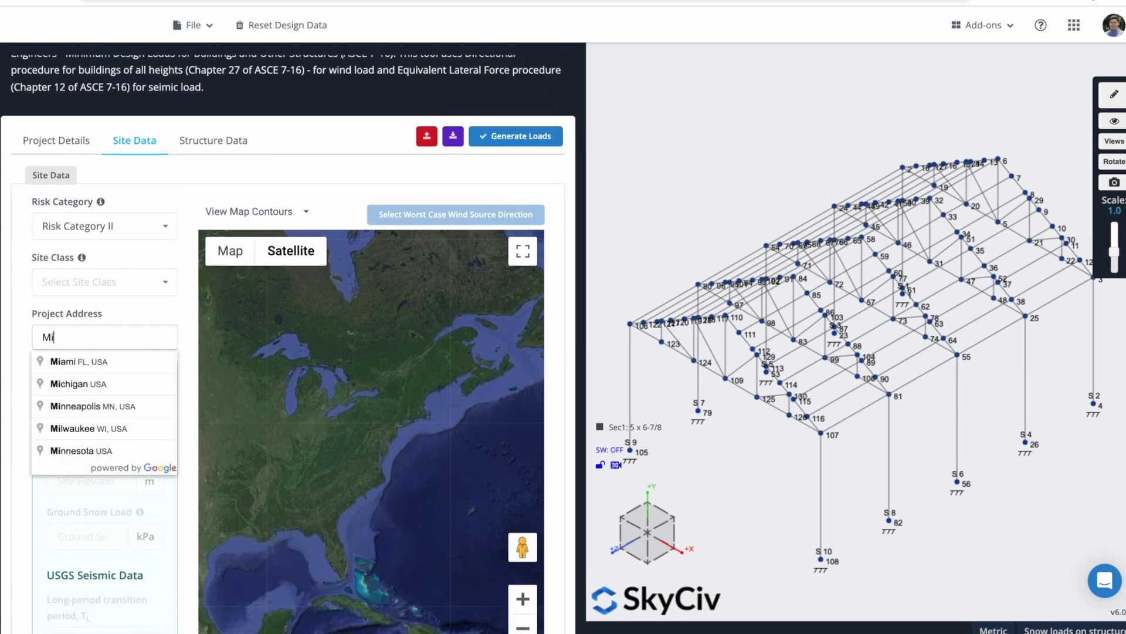
pyautogui.write('nneap')
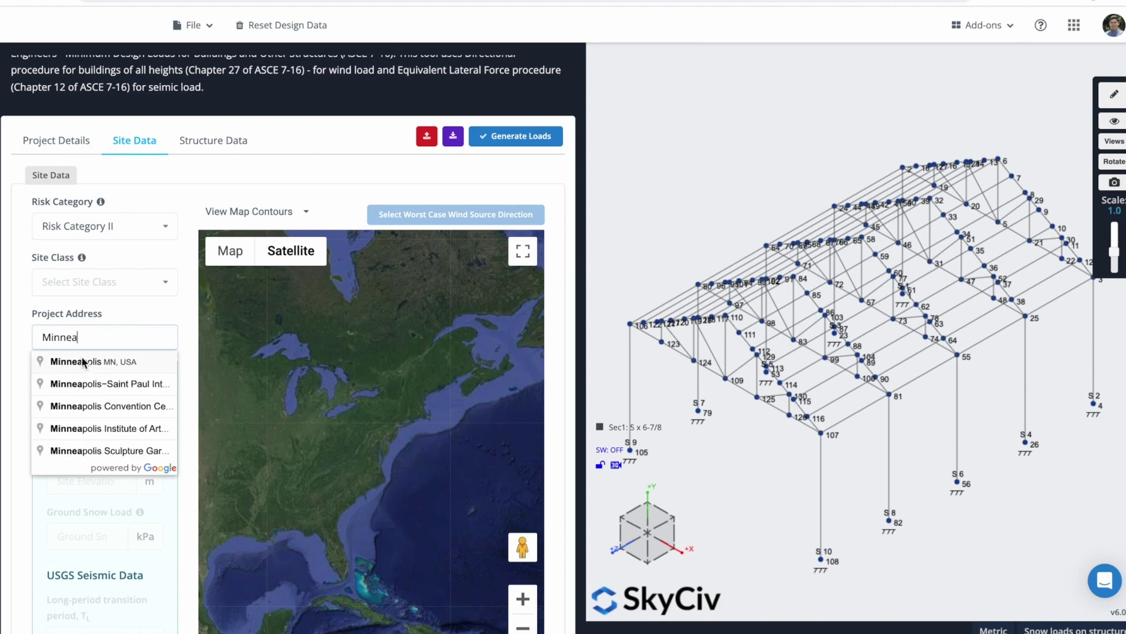
pyautogui.click(83, 362)
# Set the exposure category to B and the wind source direction to N.
pyautogui.scroll(-1, 150, 360)
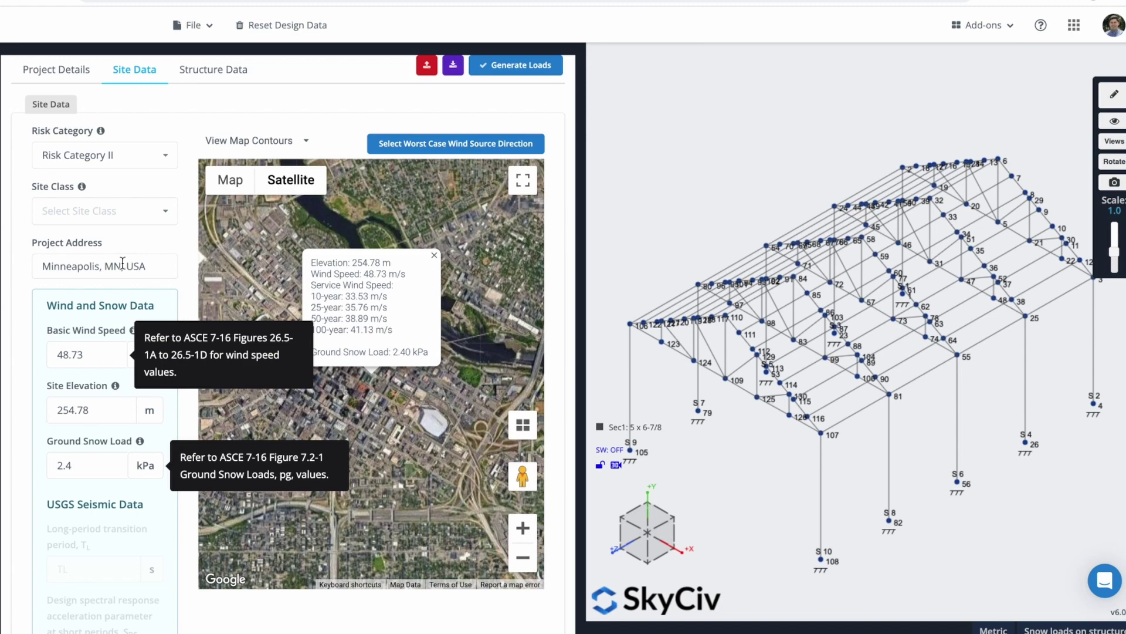
pyautogui.scroll(-10, 237, 391)
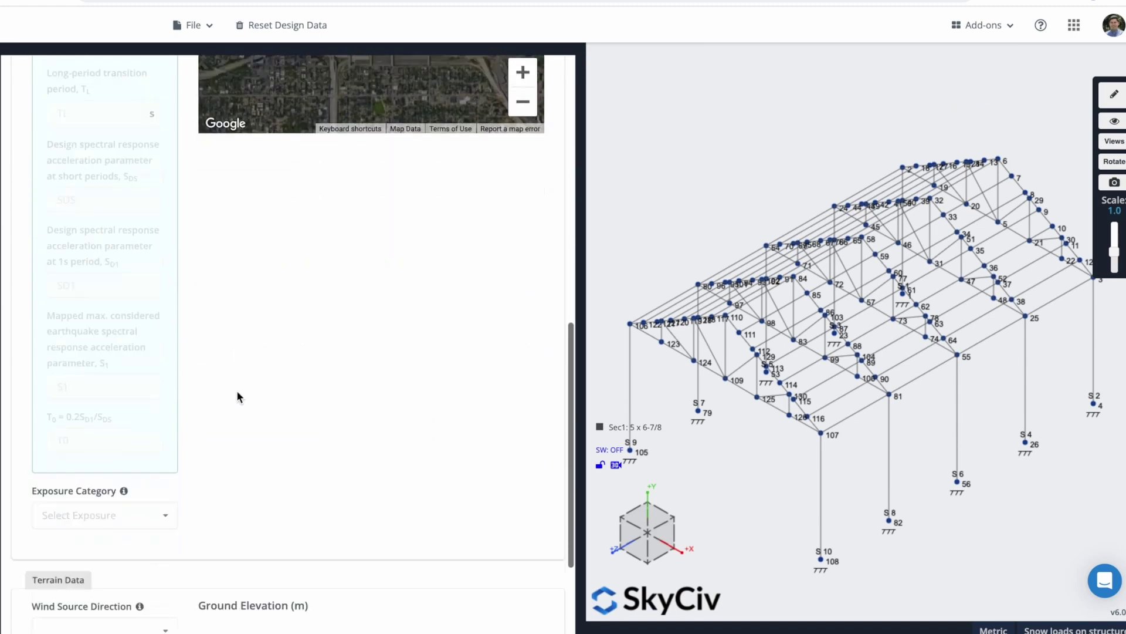
pyautogui.click(123, 365)
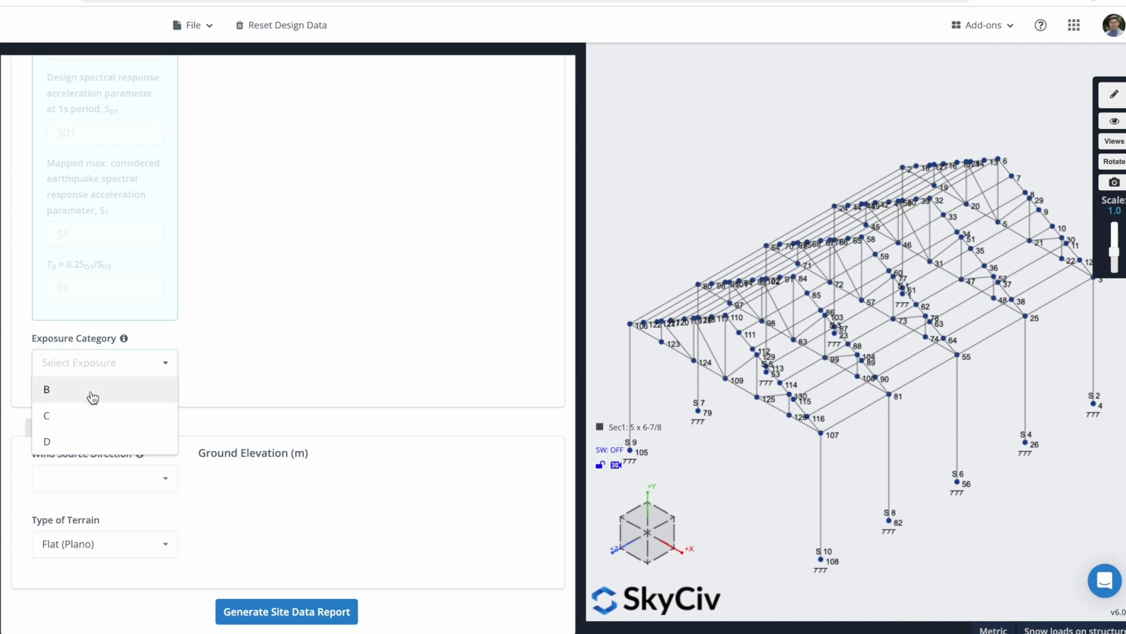
pyautogui.click(90, 390)
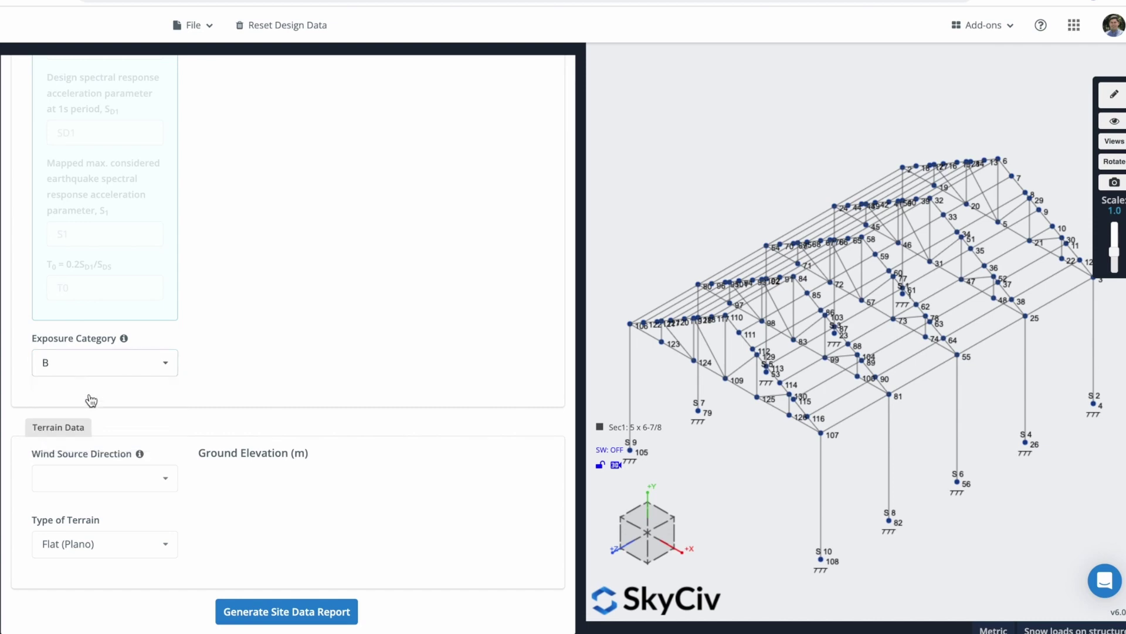
pyautogui.click(106, 476)
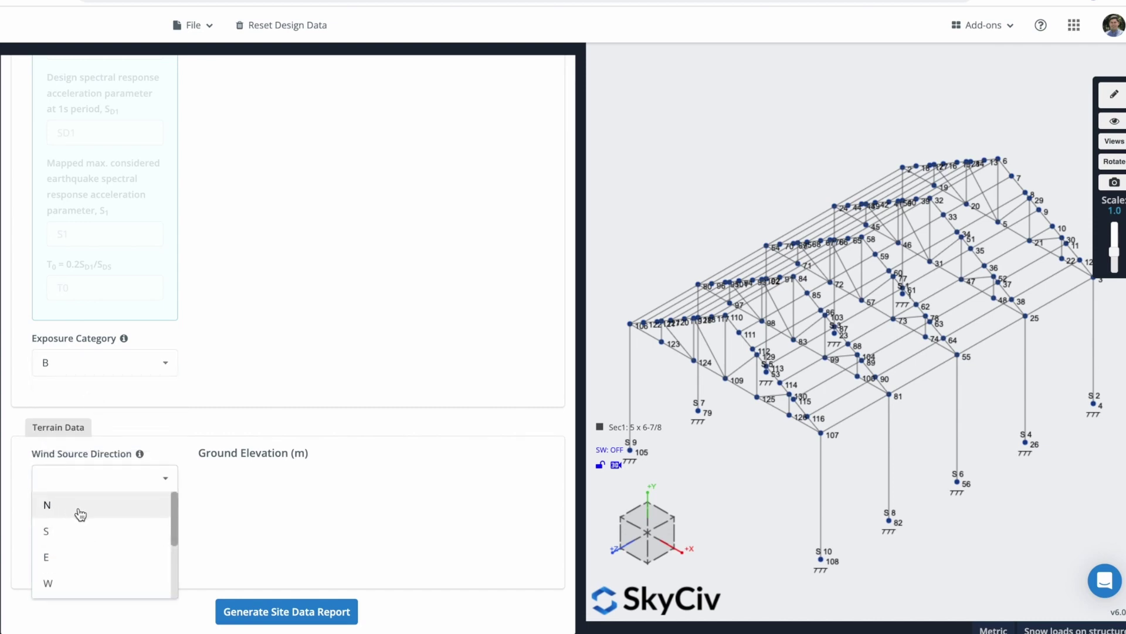
pyautogui.click(72, 509)
# Review the terrain data and elevation chart, generate the site data report and read through its pages.
pyautogui.scroll(-3, 190, 423)
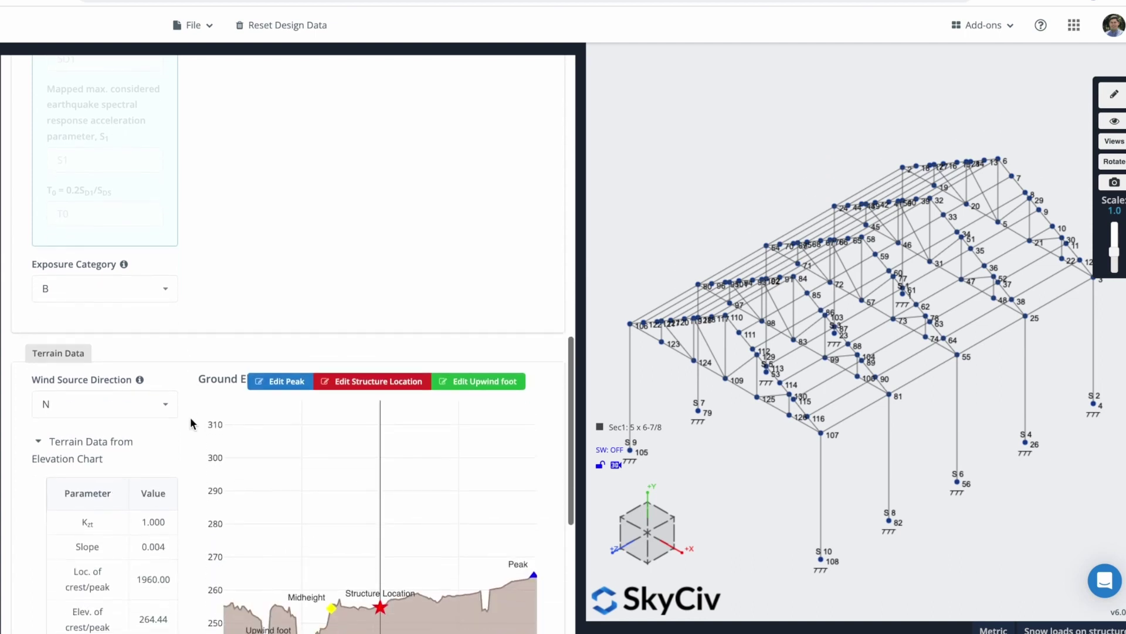
pyautogui.scroll(-5, 190, 422)
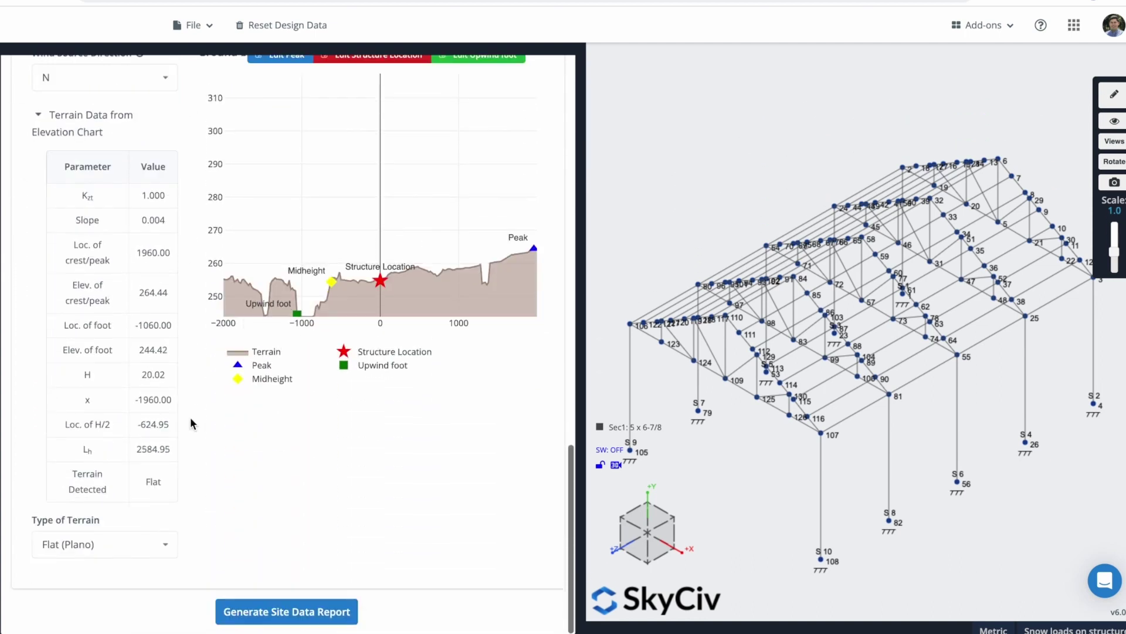
pyautogui.scroll(3, 191, 422)
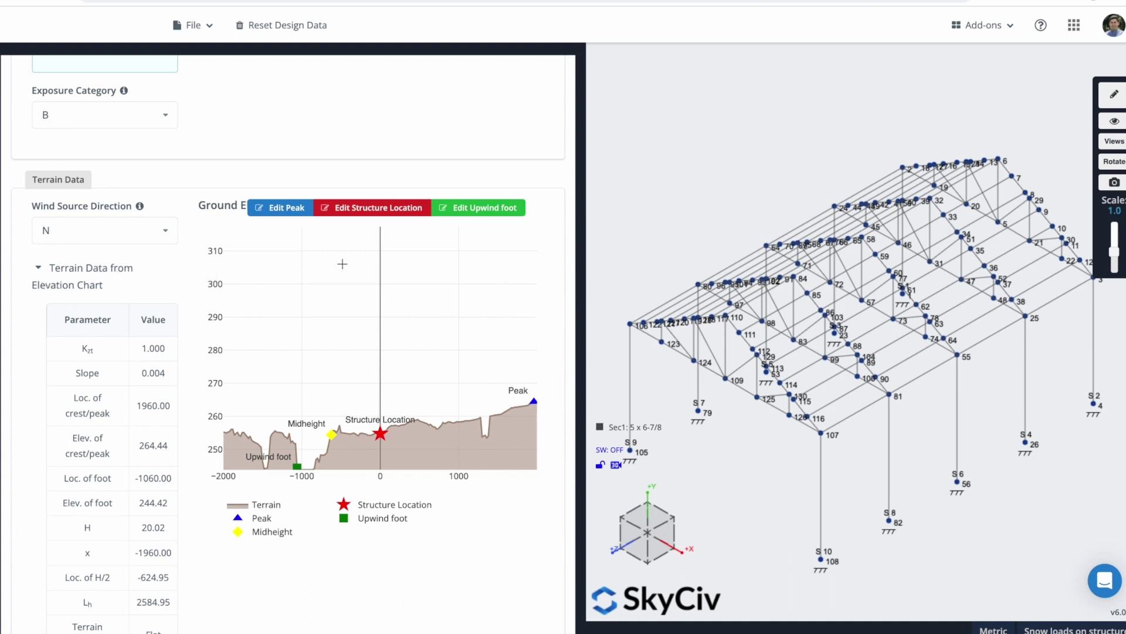
pyautogui.scroll(-3, 121, 485)
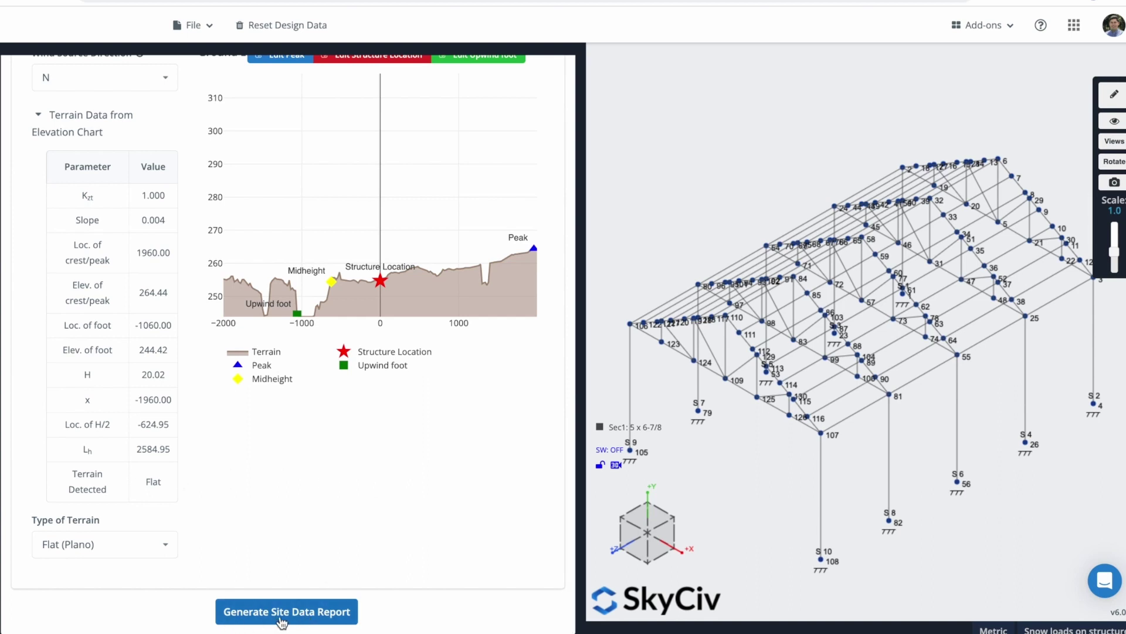
pyautogui.click(322, 616)
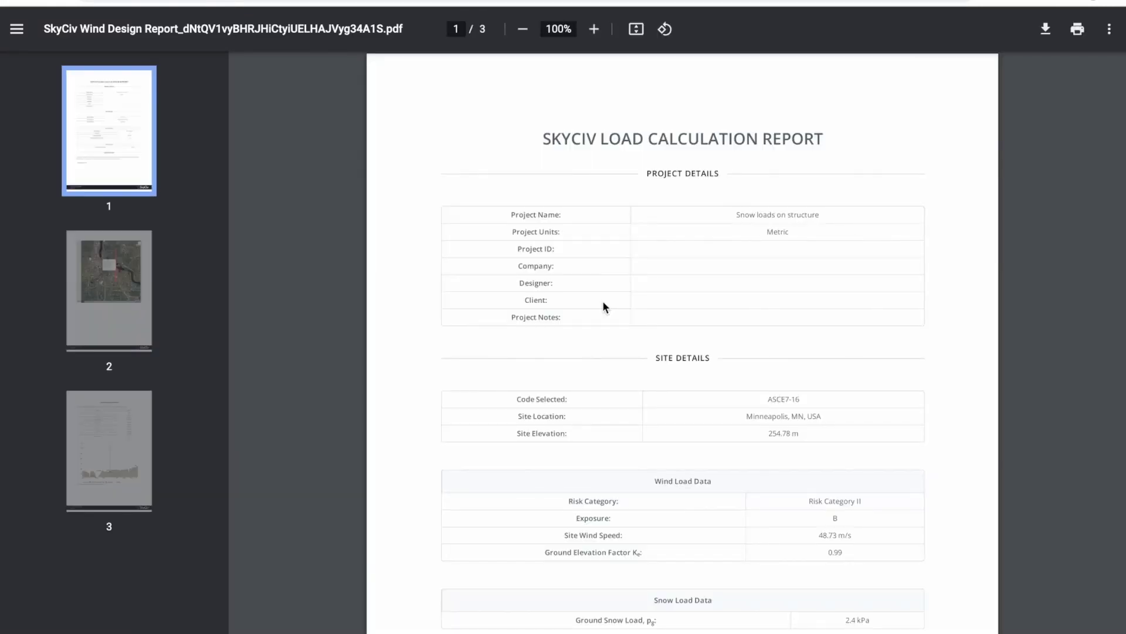
pyautogui.scroll(-10, 503, 393)
pyautogui.scroll(-20, 501, 392)
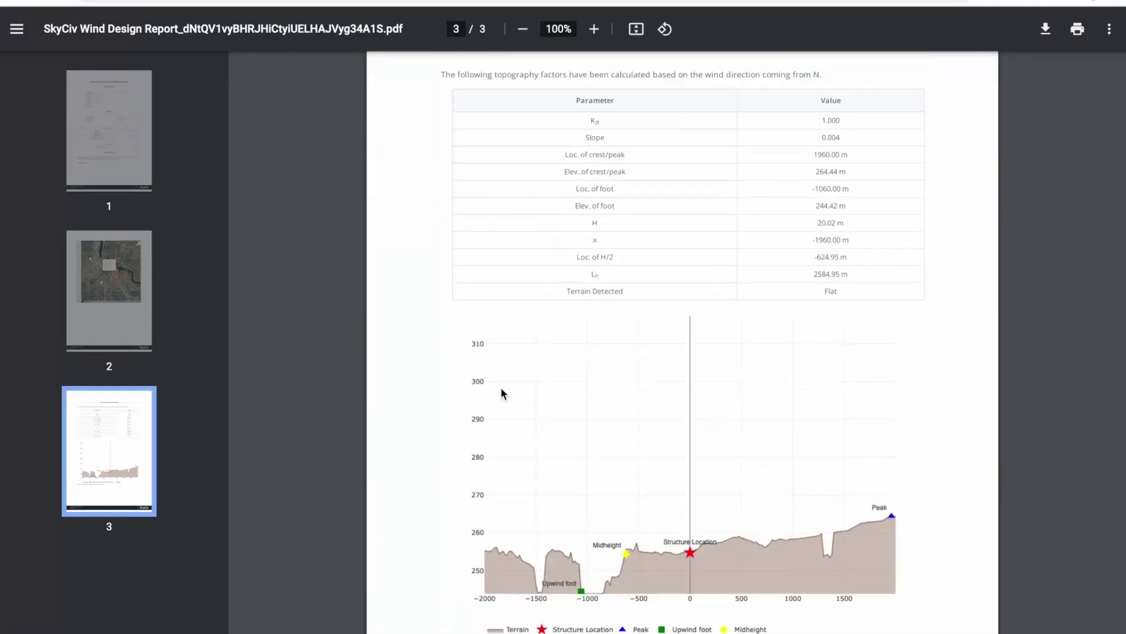
pyautogui.scroll(9, 501, 392)
pyautogui.scroll(20, 501, 391)
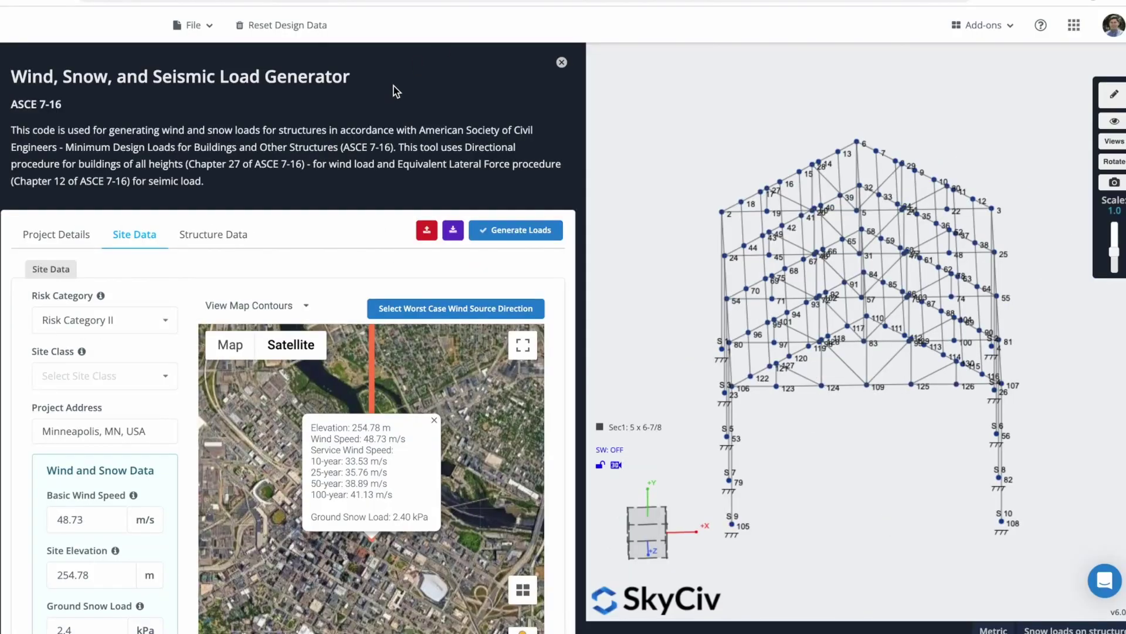
# Recheck the site and terrain inputs, open the structure data and examine the roof profile options and building dimensions.
pyautogui.scroll(-15, 392, 87)
pyautogui.scroll(-6, 392, 94)
pyautogui.scroll(1, 390, 88)
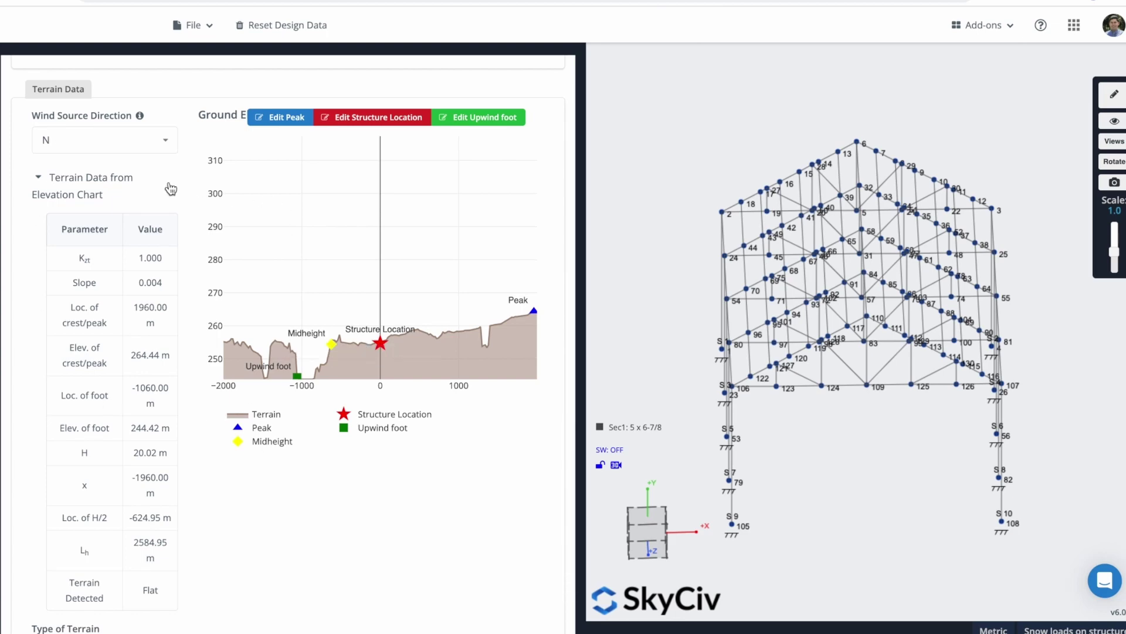
pyautogui.scroll(4, 171, 188)
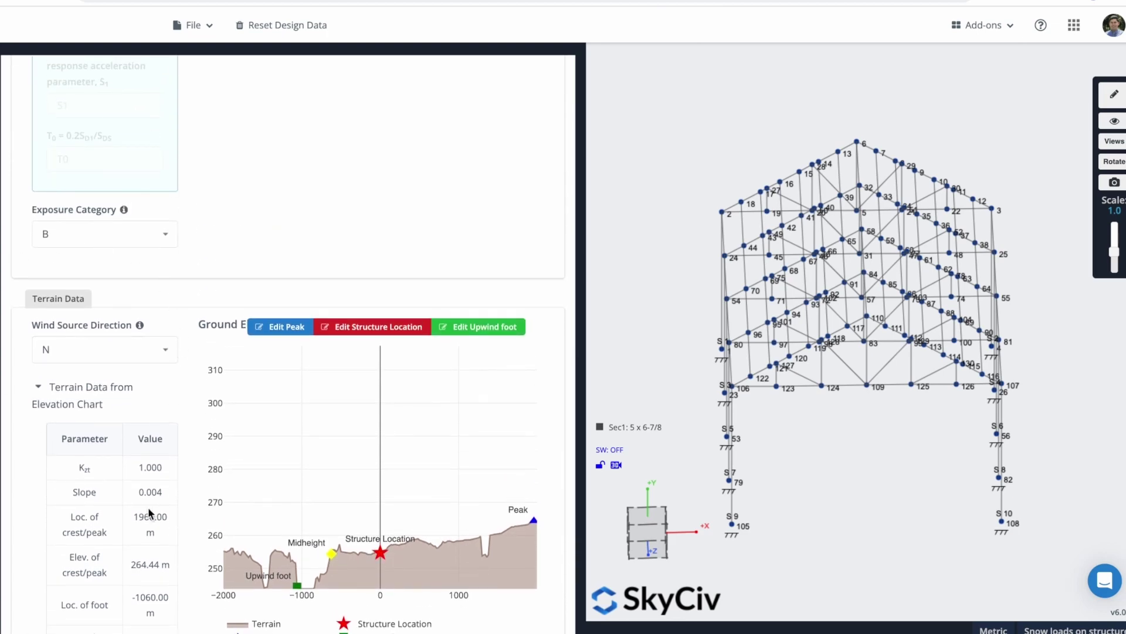
pyautogui.scroll(15, 204, 233)
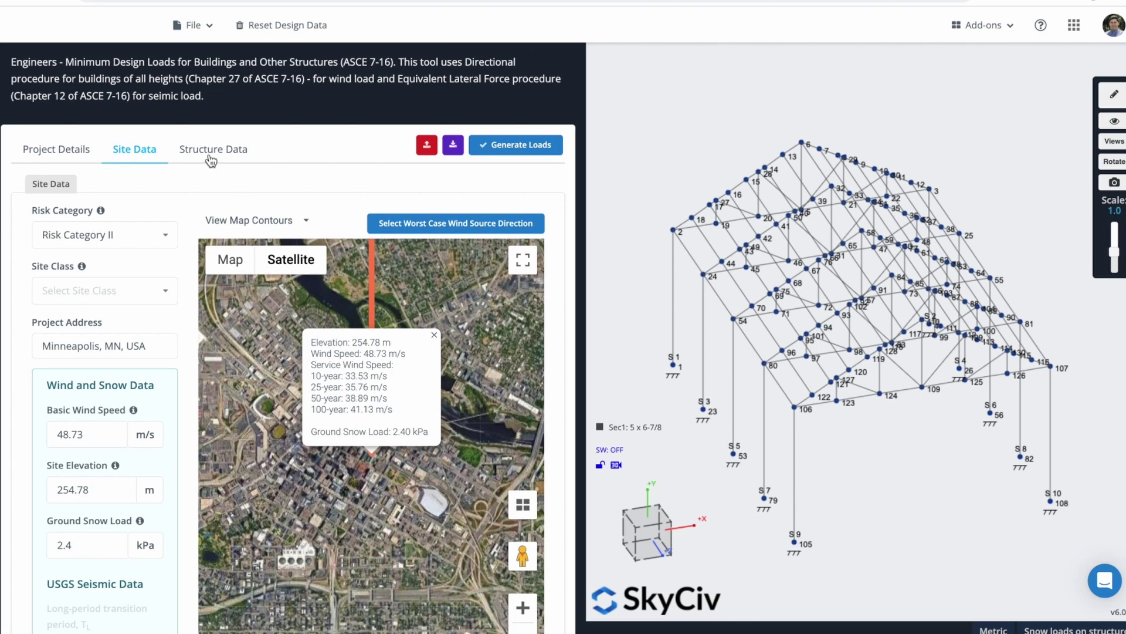
pyautogui.click(210, 158)
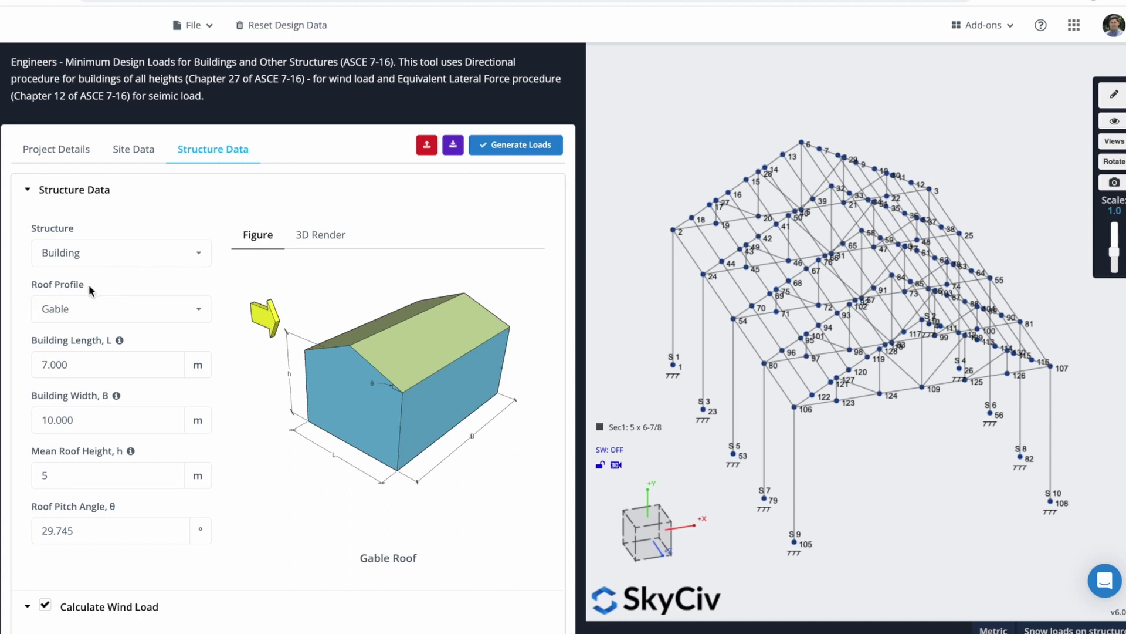
pyautogui.click(135, 314)
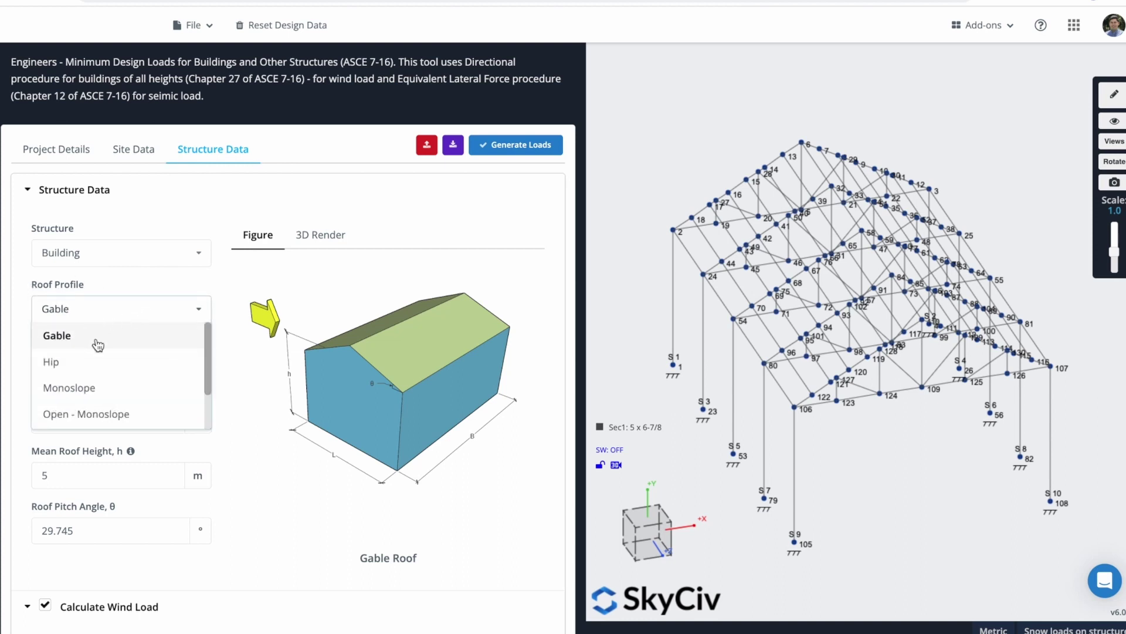
pyautogui.click(146, 307)
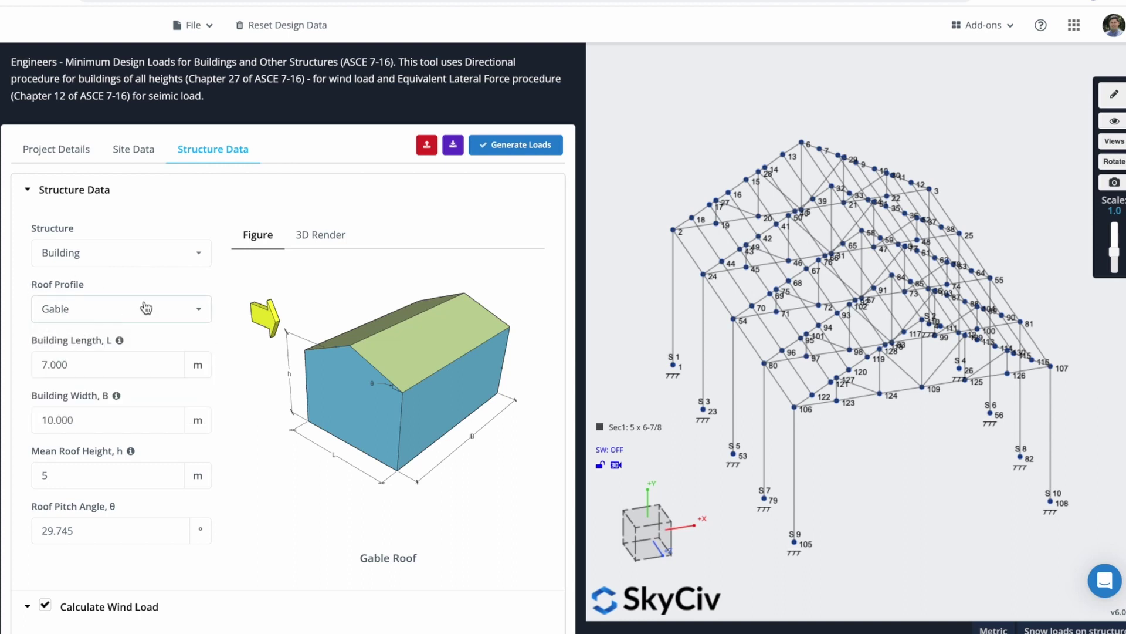
pyautogui.click(83, 364)
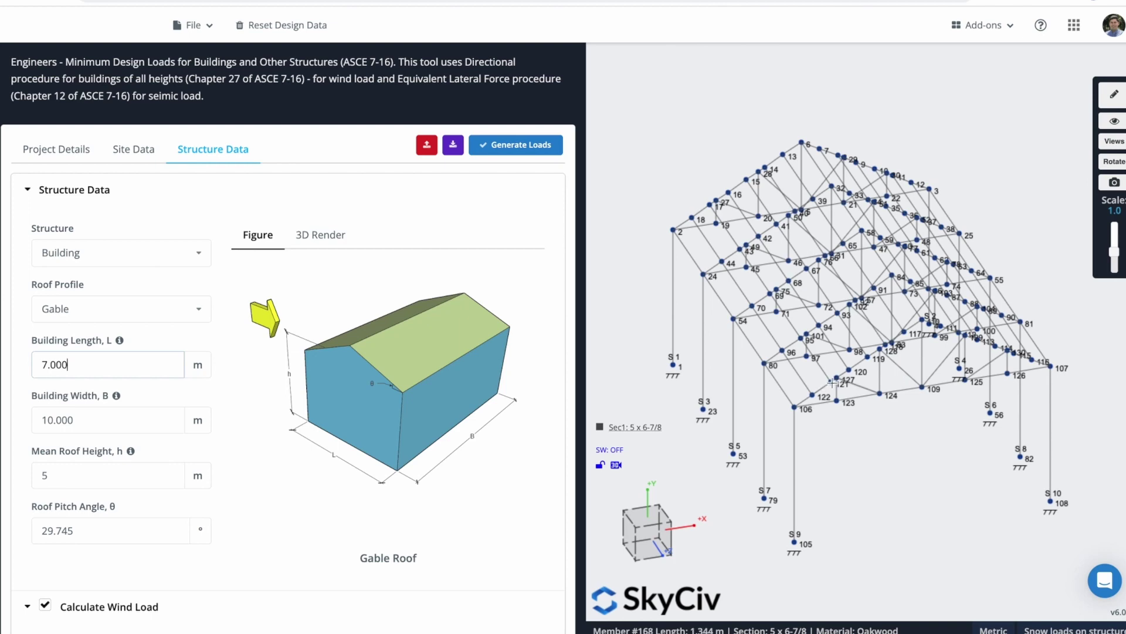
pyautogui.scroll(2, 287, 352)
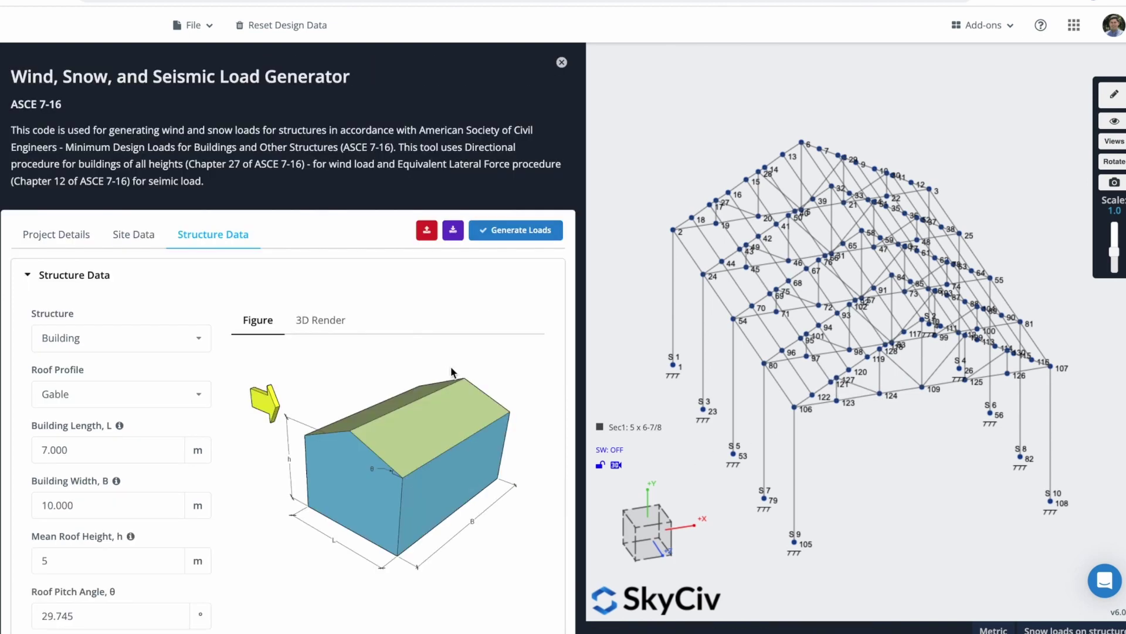
# Exclude the wind load calculation and set the terrain category for snow loads to B.
pyautogui.scroll(-6, 452, 371)
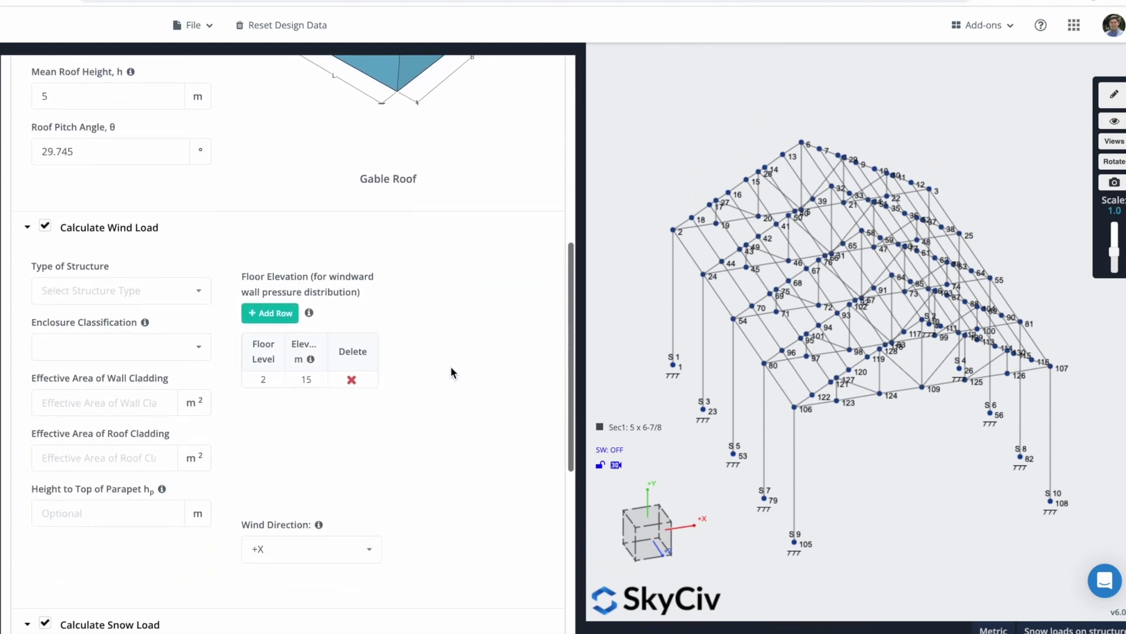
pyautogui.click(46, 221)
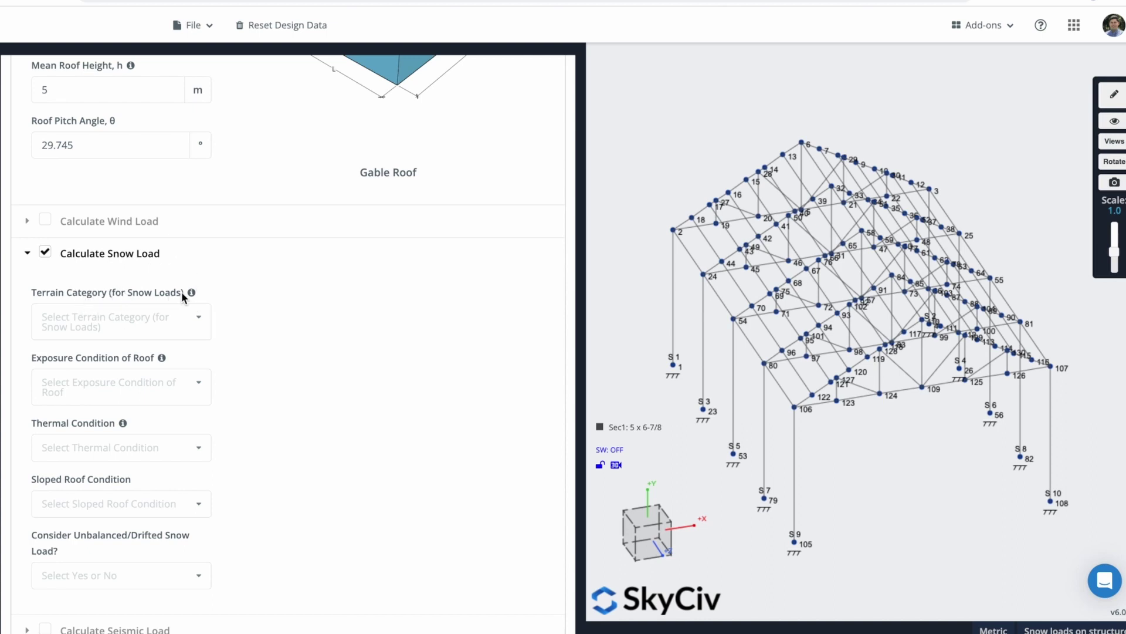
pyautogui.moveTo(194, 292)
pyautogui.click(187, 332)
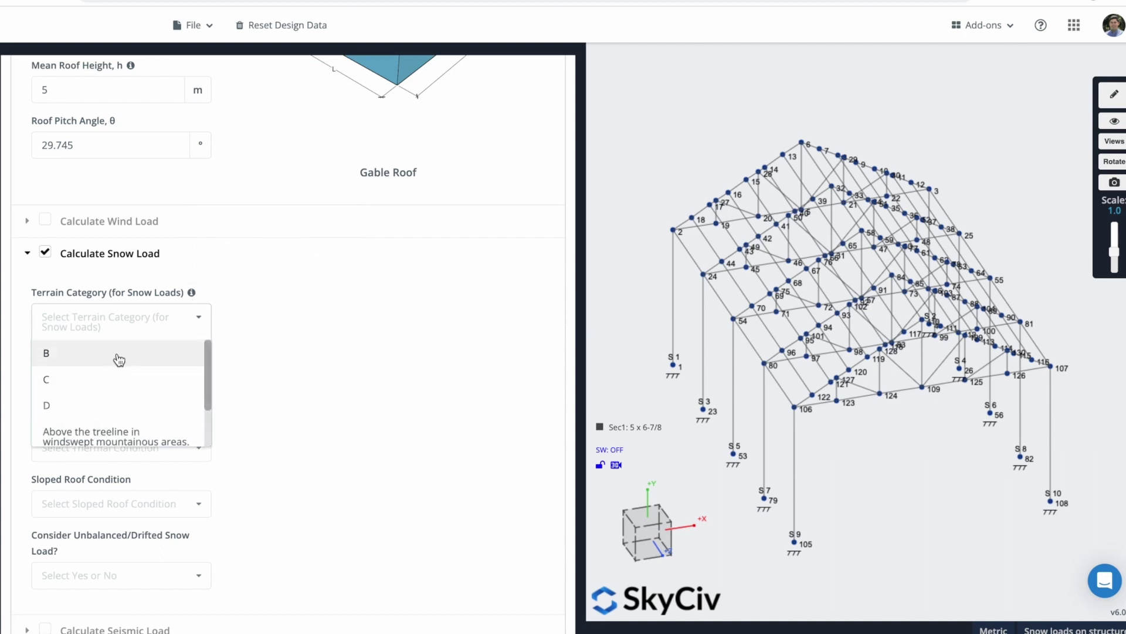
pyautogui.click(115, 356)
pyautogui.click(188, 326)
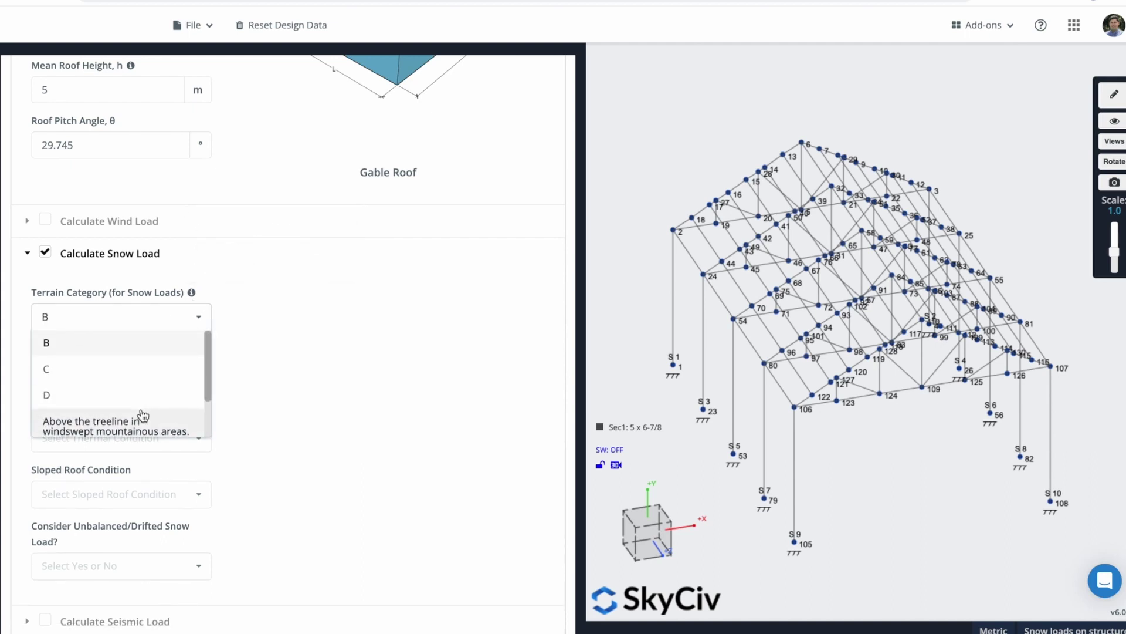
pyautogui.scroll(-1, 141, 414)
pyautogui.scroll(2, 143, 414)
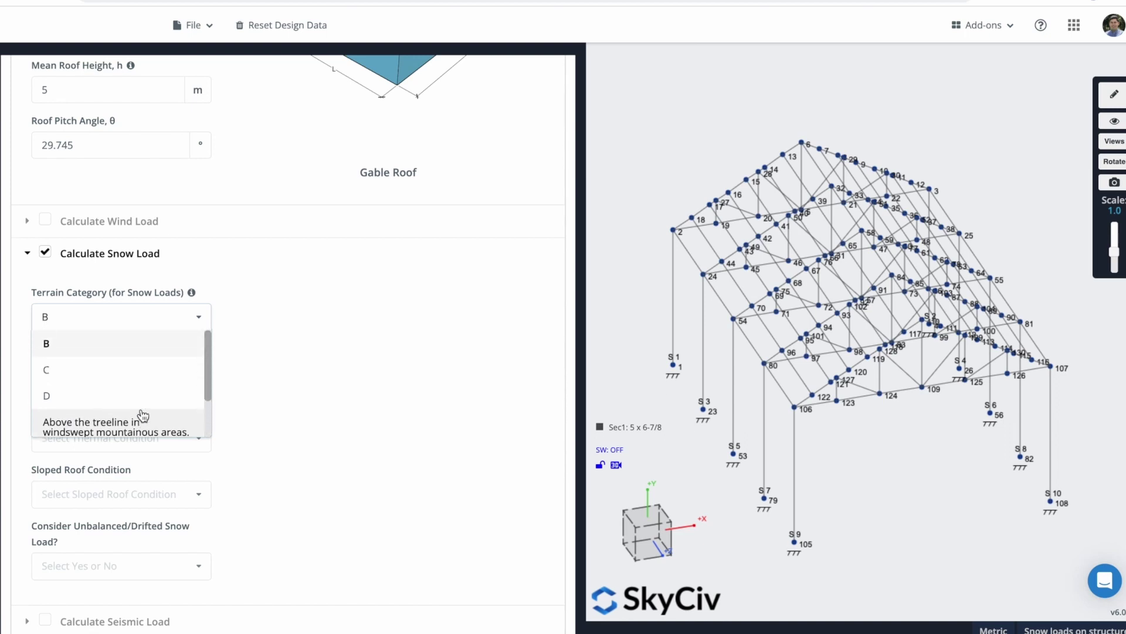
pyautogui.click(252, 318)
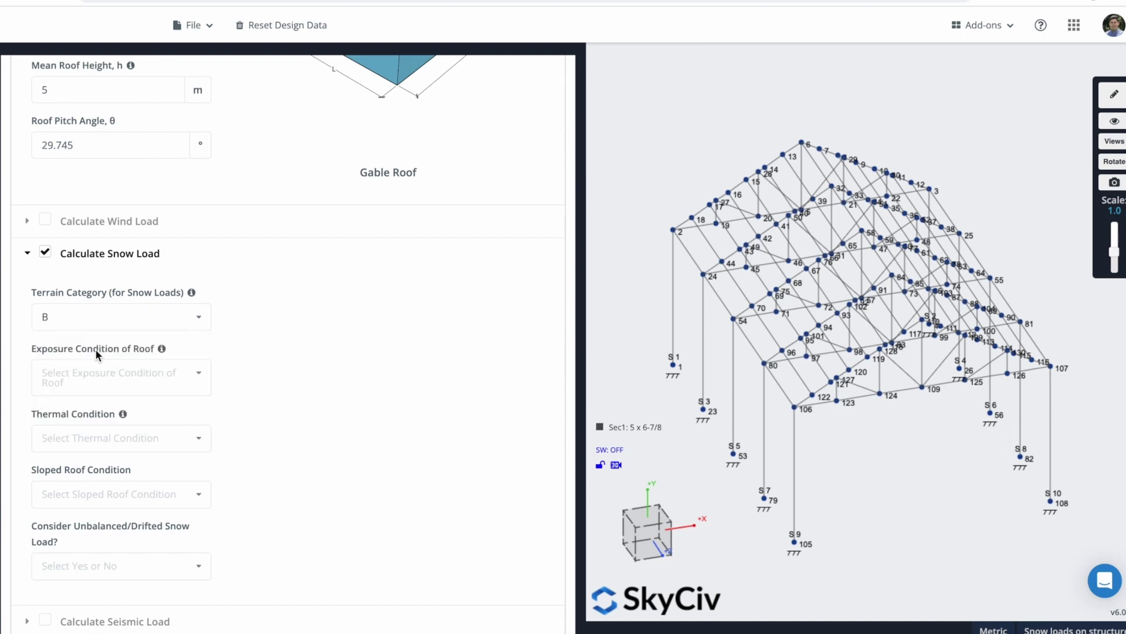
# Read the roof exposure condition definitions and set the exposure condition of the roof to Fully Exposed.
pyautogui.click(161, 349)
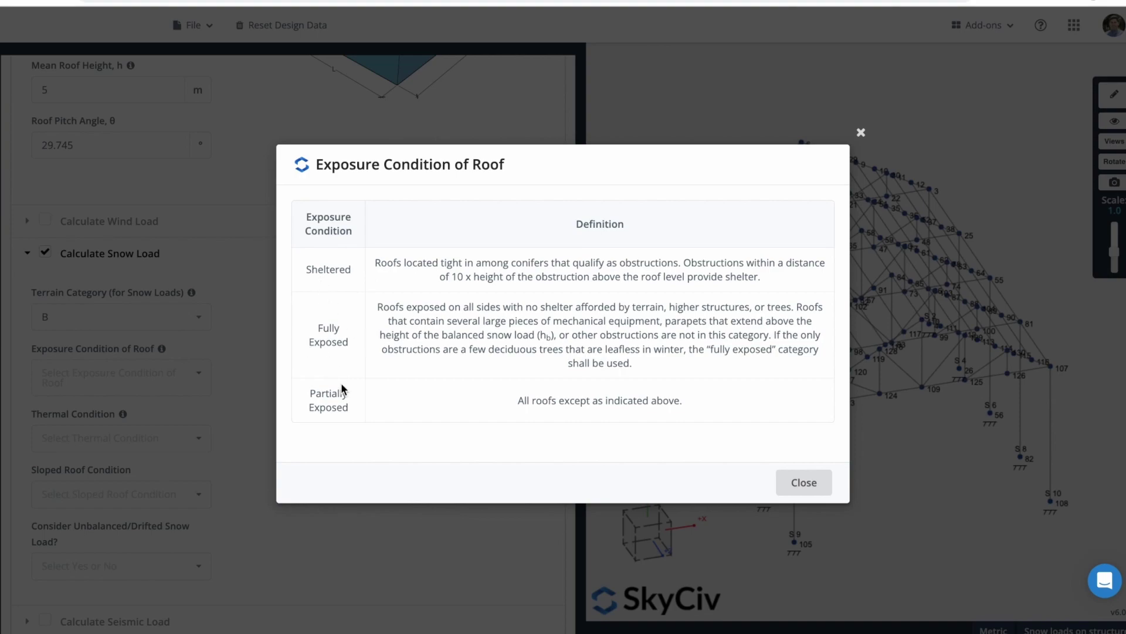
pyautogui.click(860, 137)
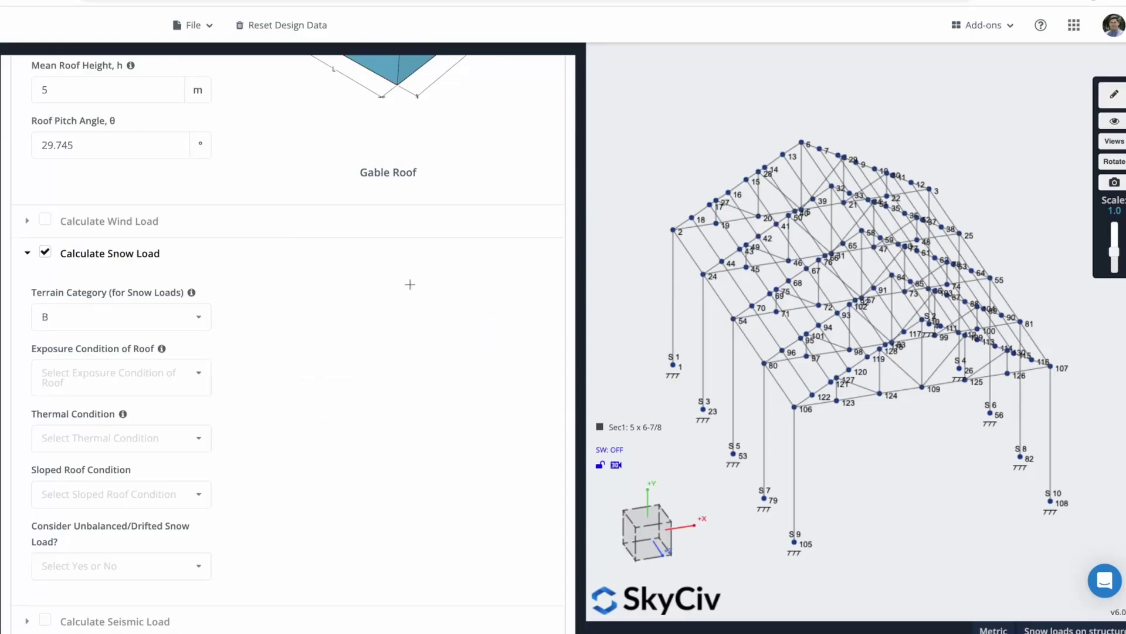
pyautogui.click(130, 381)
pyautogui.click(100, 409)
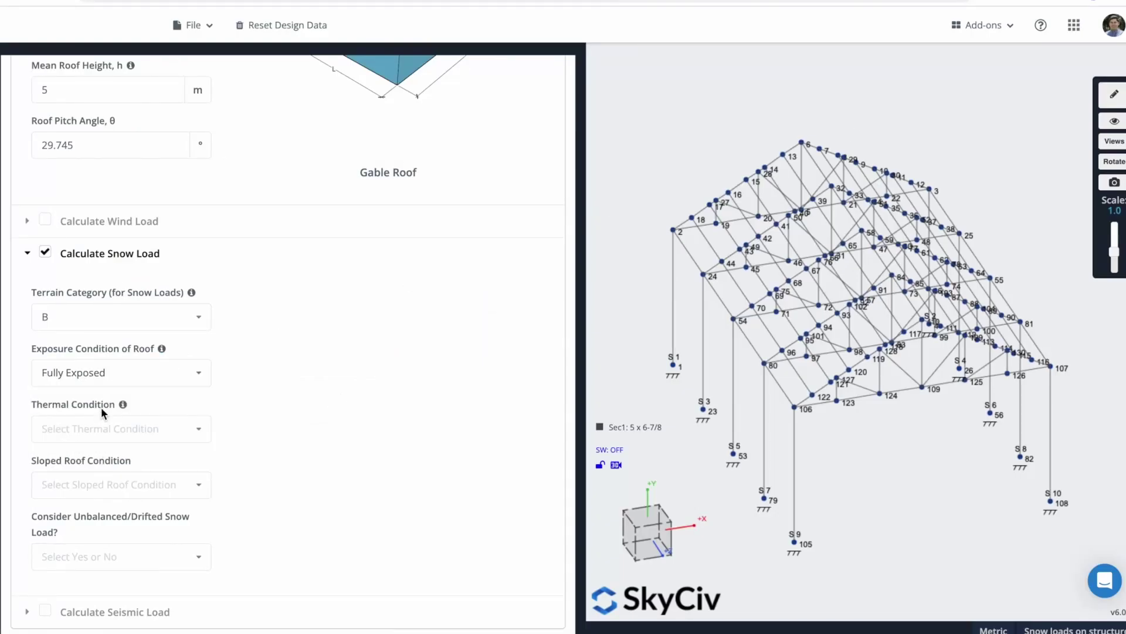
# Set the thermal condition for the snow load to All other structures.
pyautogui.click(158, 429)
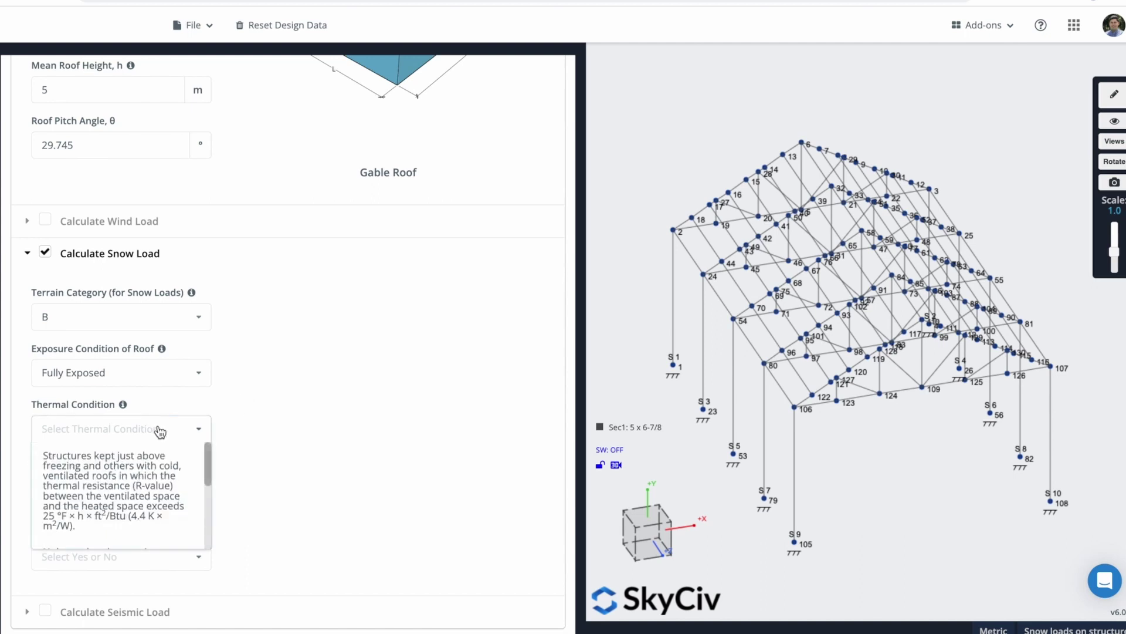
pyautogui.scroll(-5, 159, 481)
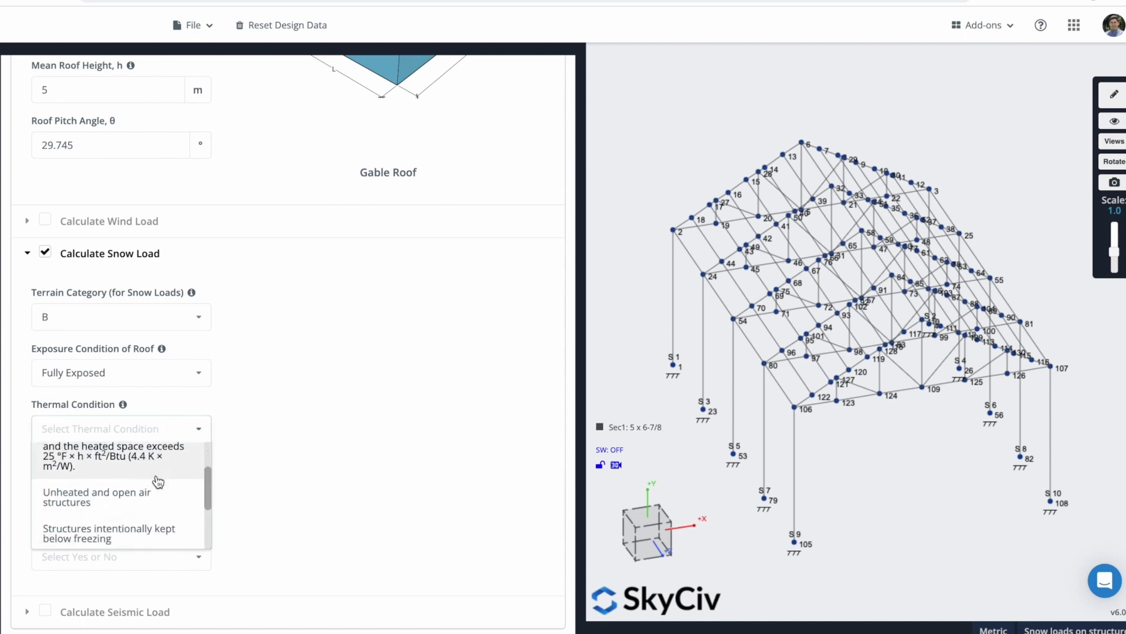
pyautogui.scroll(-2, 159, 481)
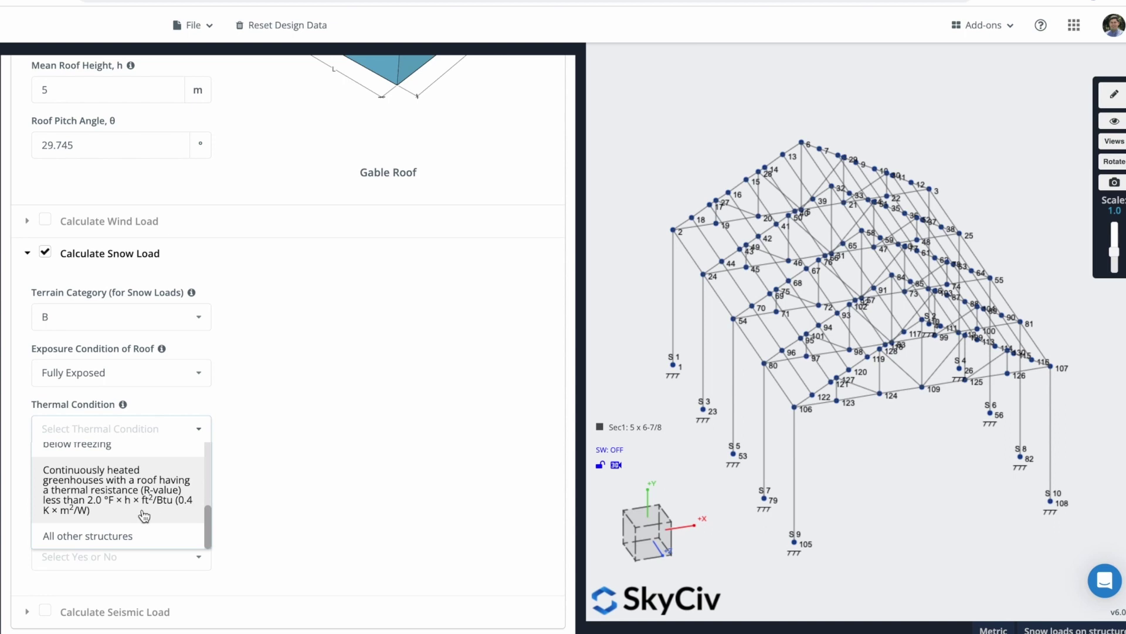
pyautogui.click(133, 540)
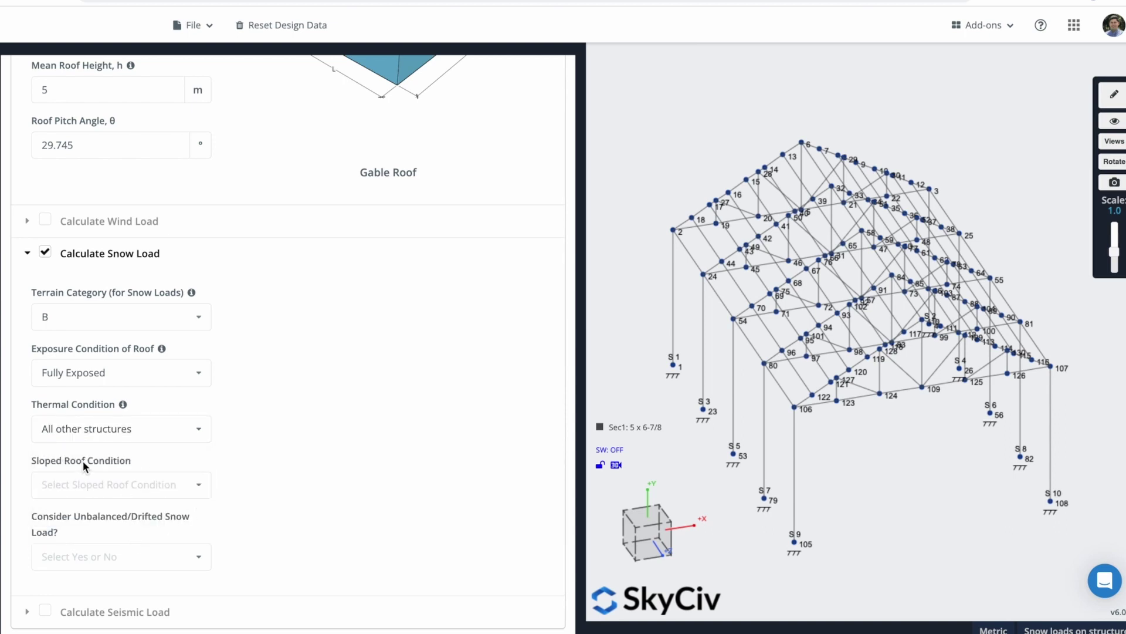
# Set the sloped roof condition to Slippery and choose No for considering unbalanced/drifted snow load.
pyautogui.click(137, 482)
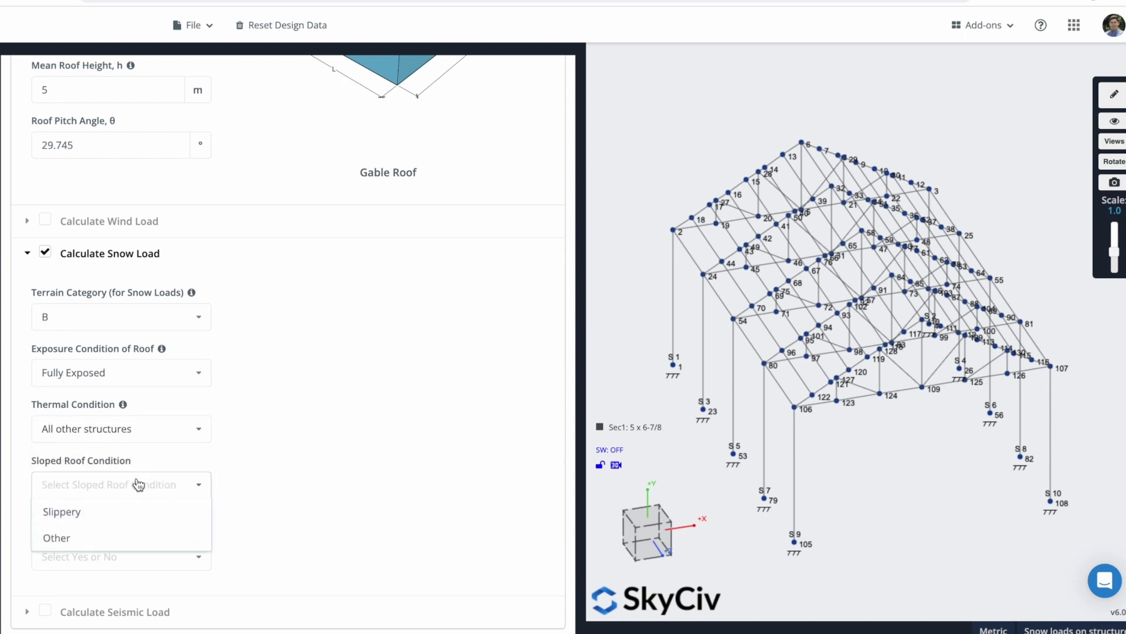
pyautogui.click(92, 516)
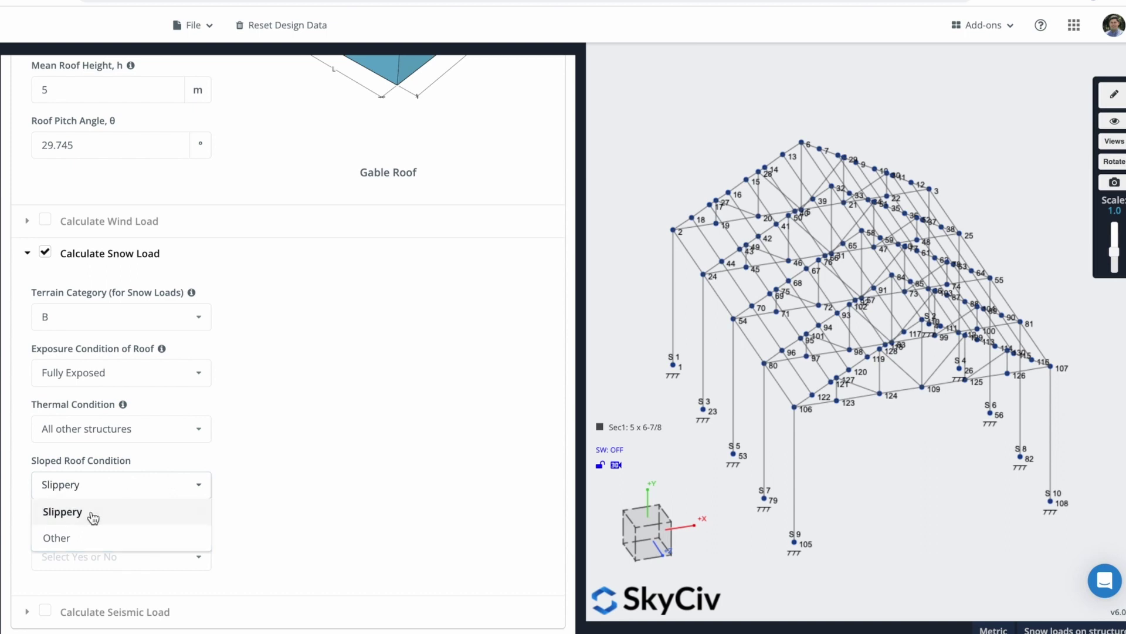
pyautogui.click(155, 560)
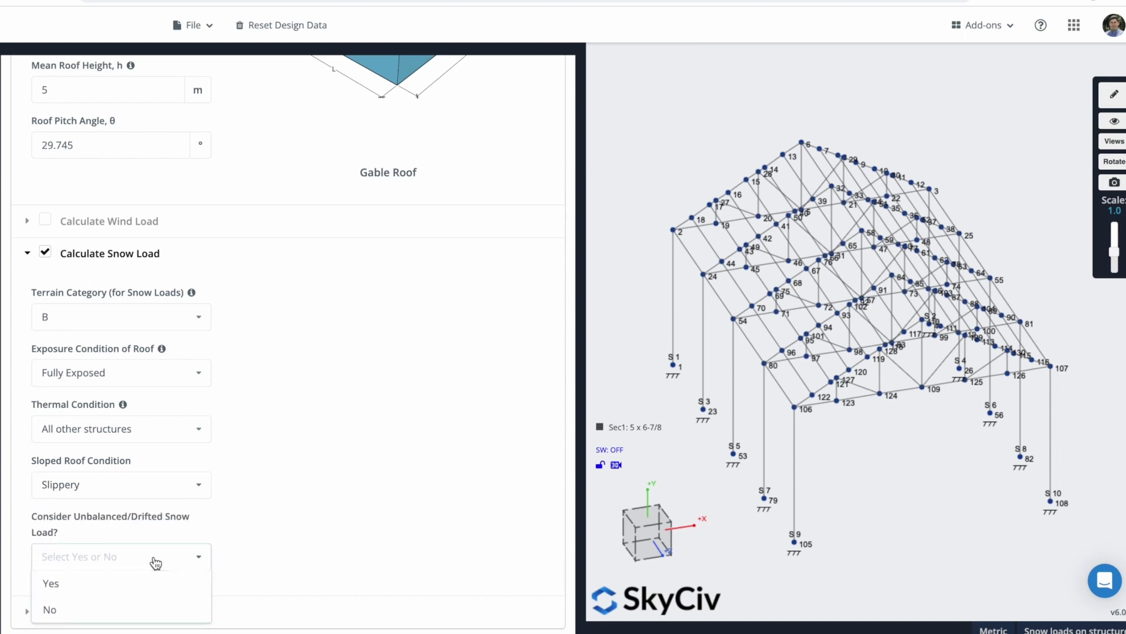
pyautogui.click(87, 609)
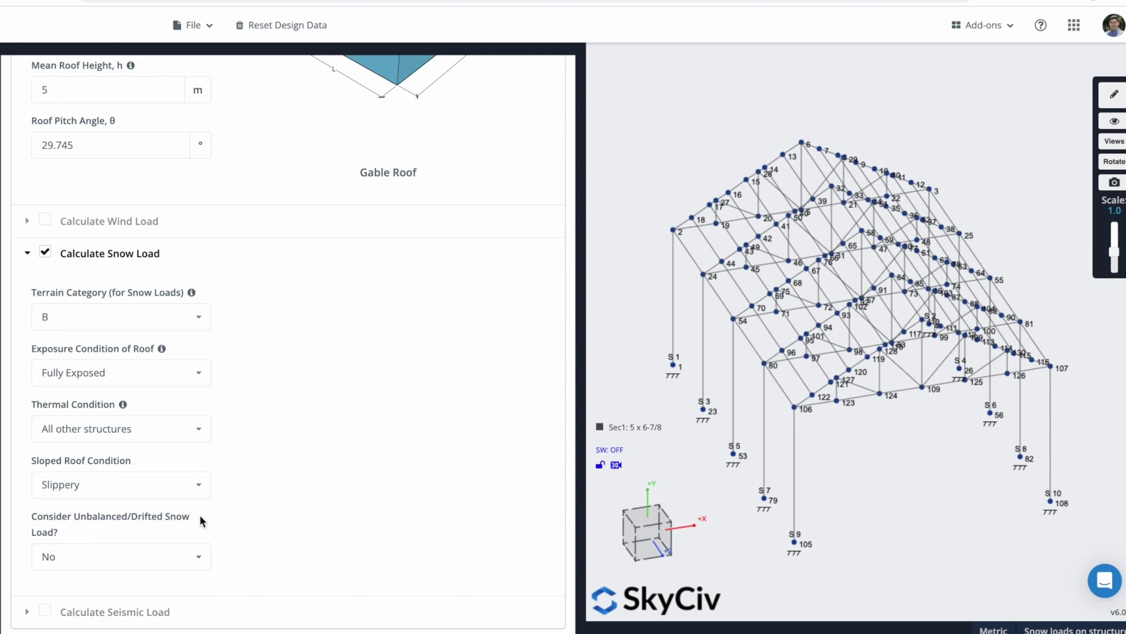
# Recheck the structure and snow load inputs, then generate the loads.
pyautogui.scroll(-1, 254, 509)
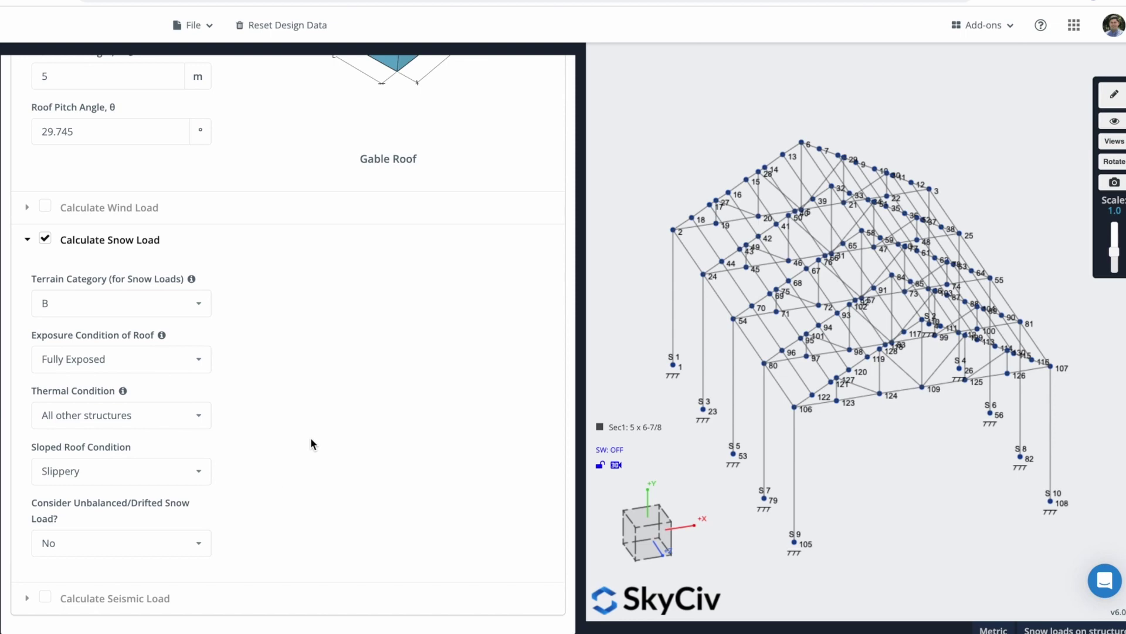
pyautogui.scroll(2, 311, 441)
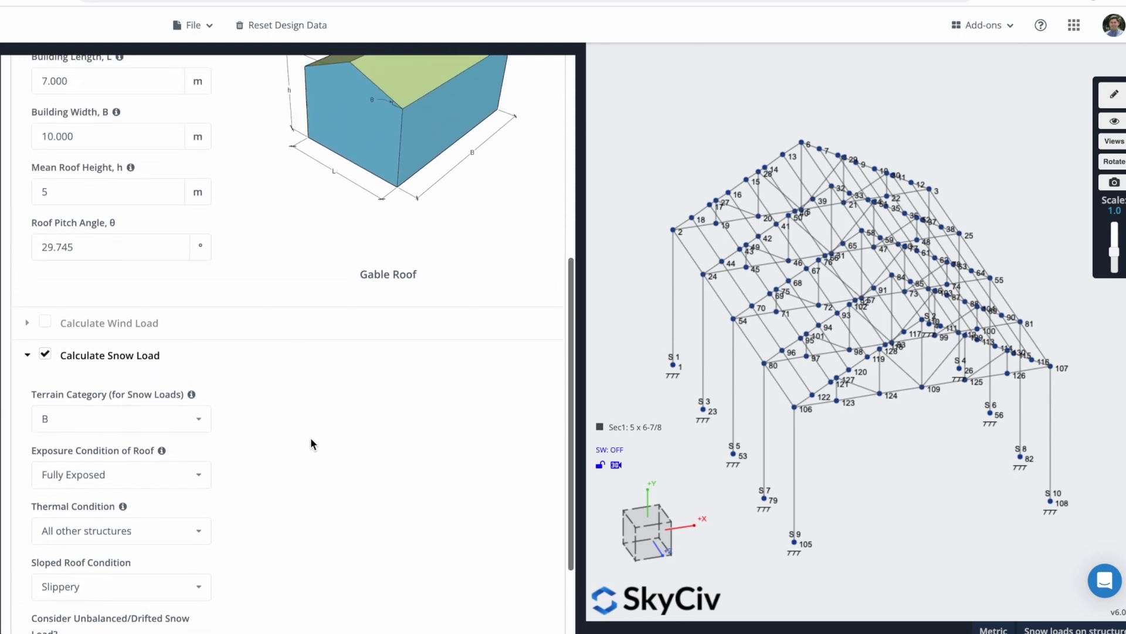
pyautogui.scroll(6, 293, 392)
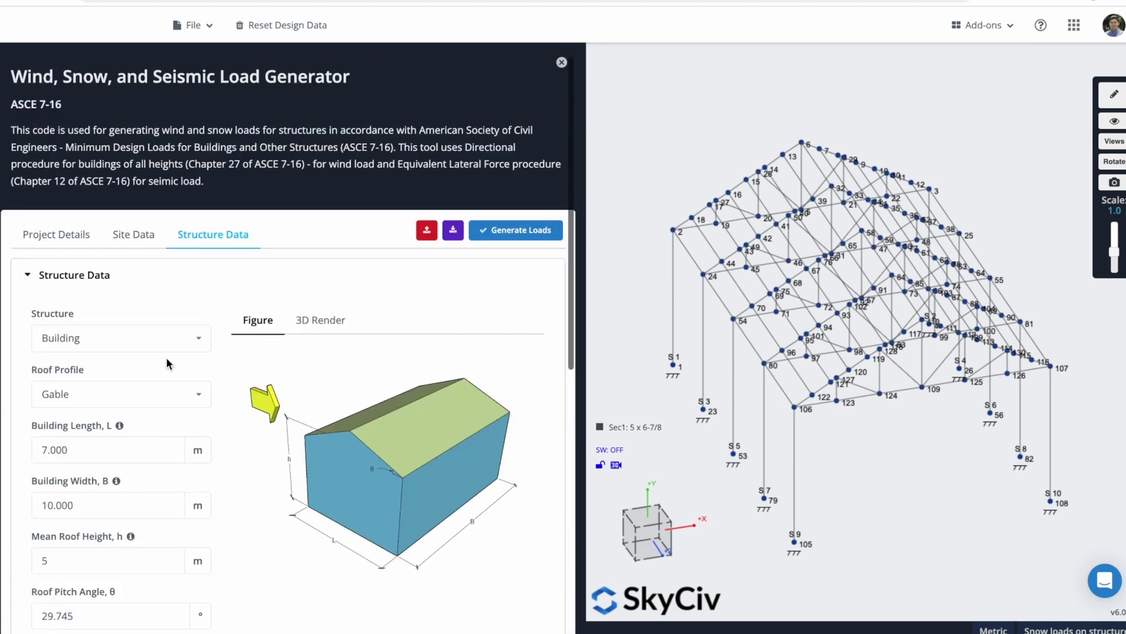
pyautogui.click(519, 235)
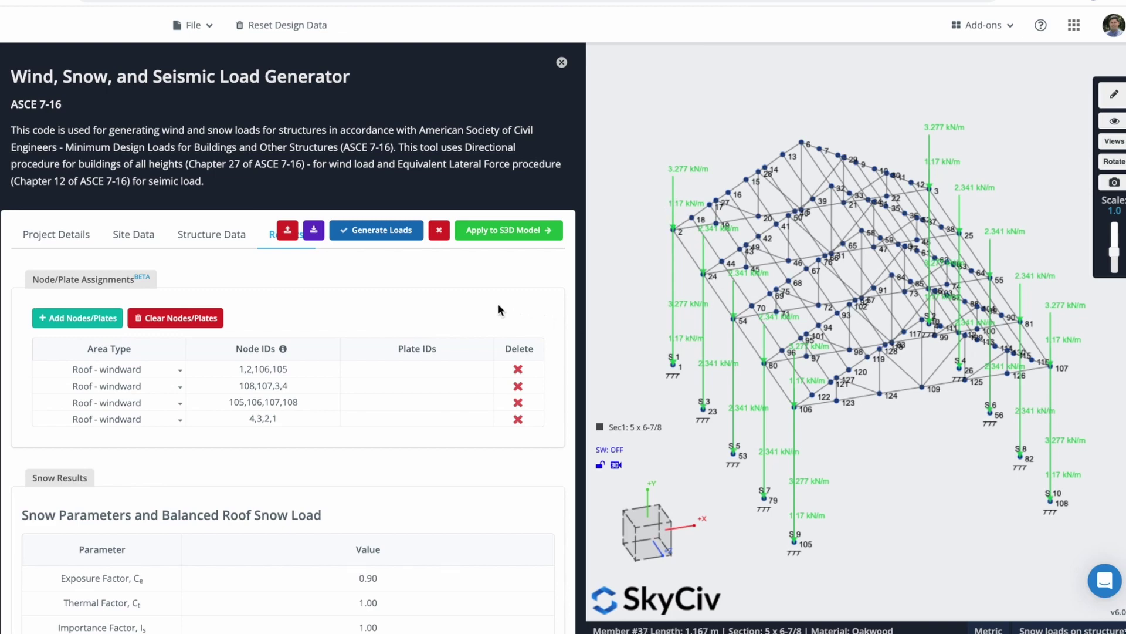
# Delete all the existing windward roof node assignments and clear the snow loads displayed on the model.
pyautogui.click(518, 419)
pyautogui.click(520, 403)
pyautogui.click(519, 386)
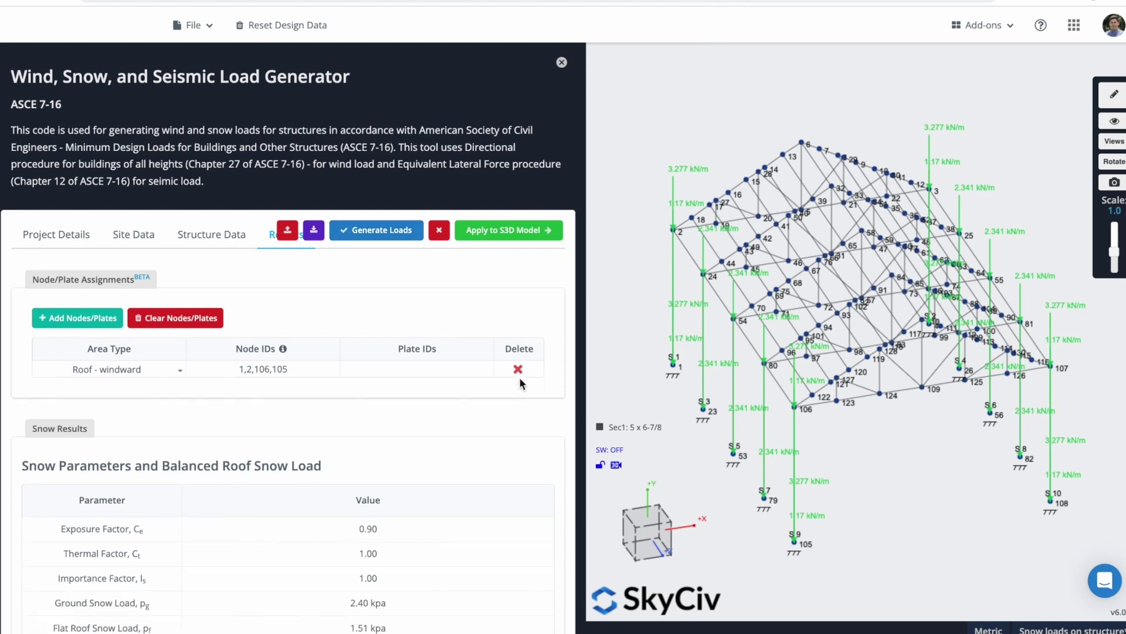
pyautogui.click(518, 370)
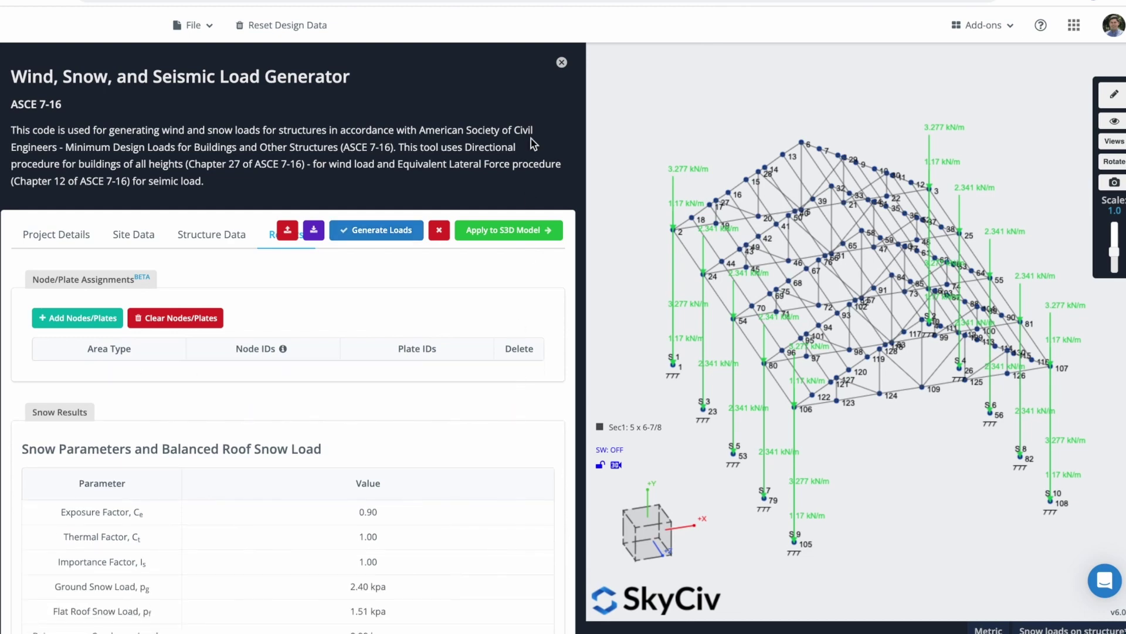
pyautogui.click(439, 232)
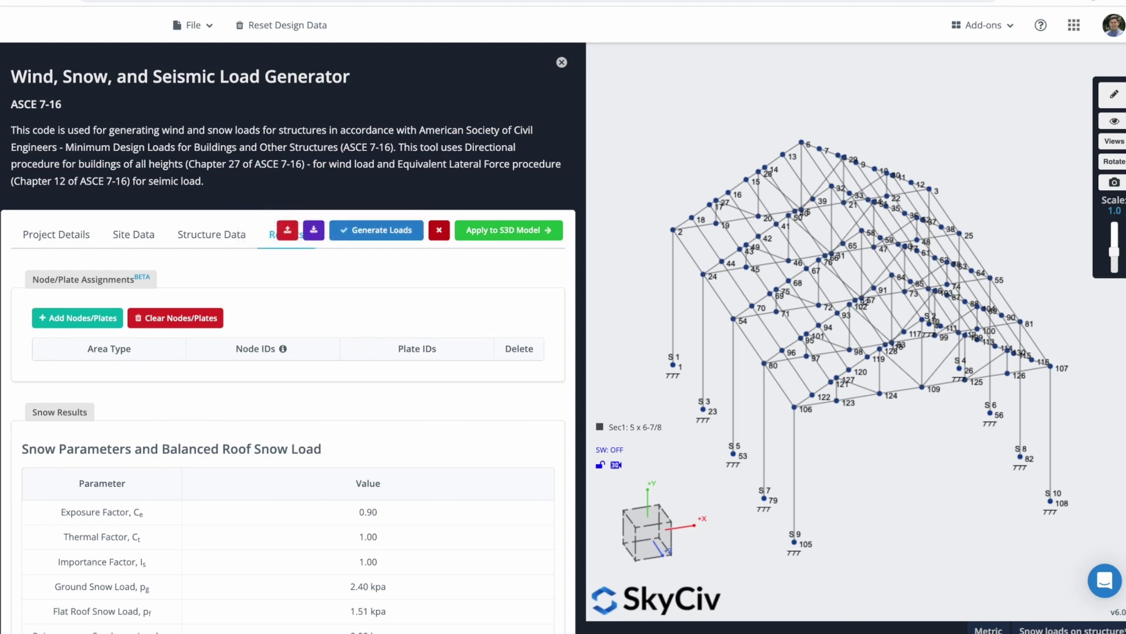
# Add a windward roof assignment row and read through the node input guide for the wall and roof node order.
pyautogui.click(85, 320)
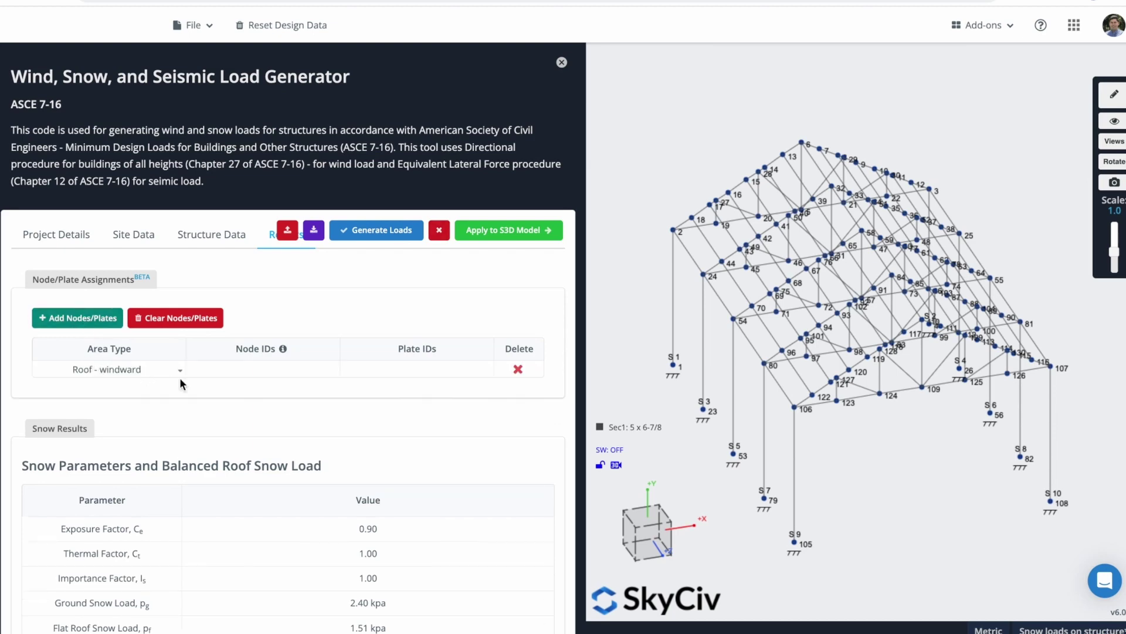
pyautogui.click(286, 351)
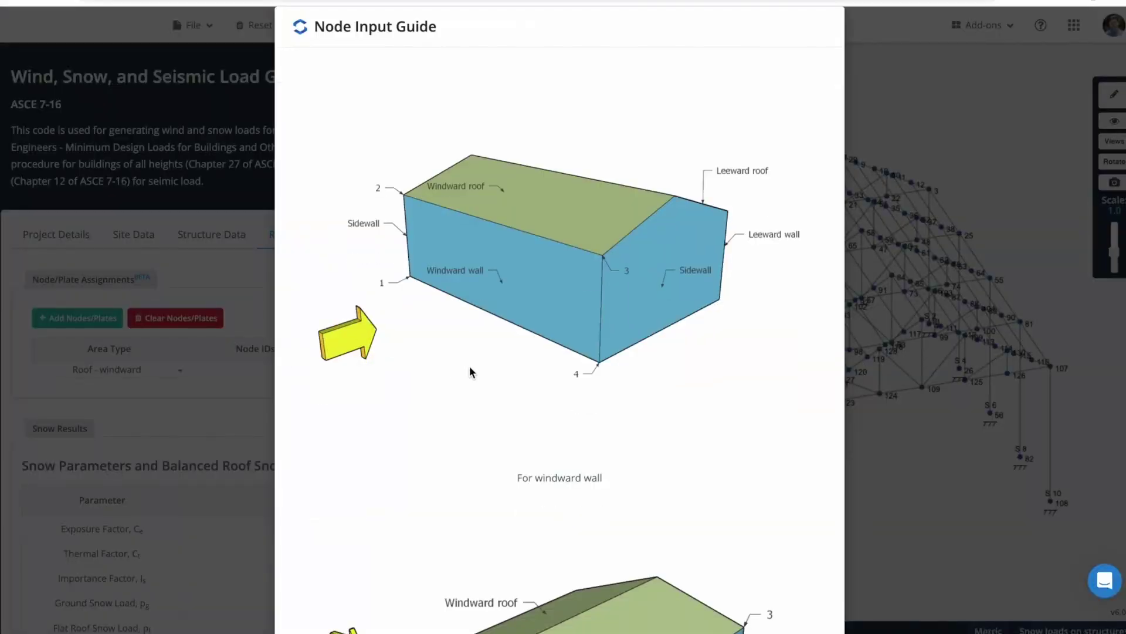
pyautogui.scroll(-15, 469, 372)
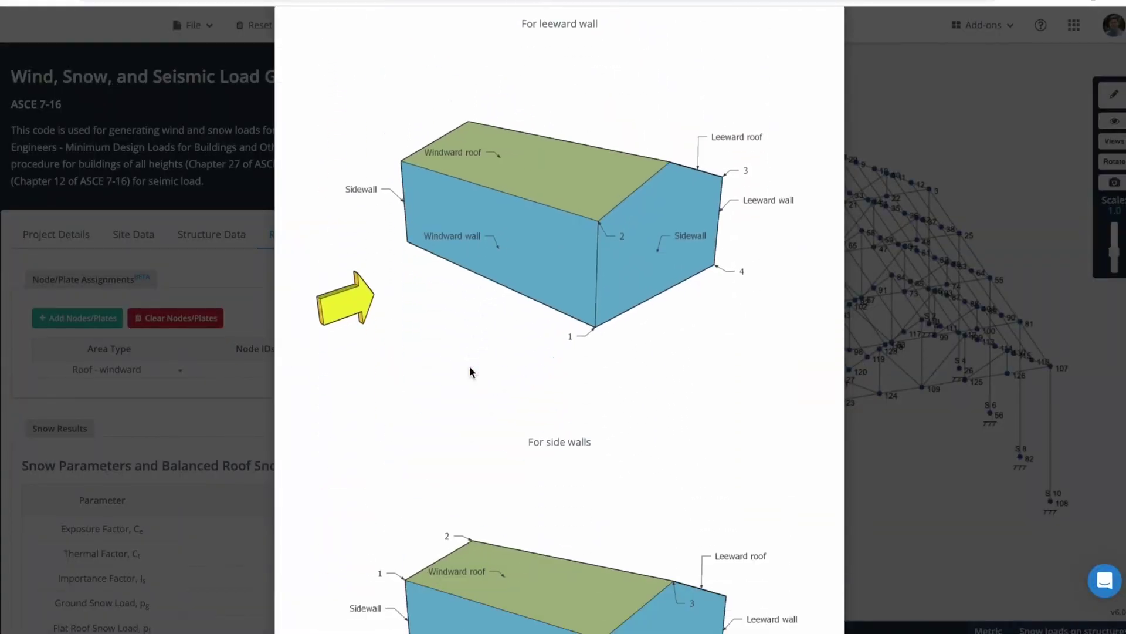
pyautogui.scroll(-7, 471, 371)
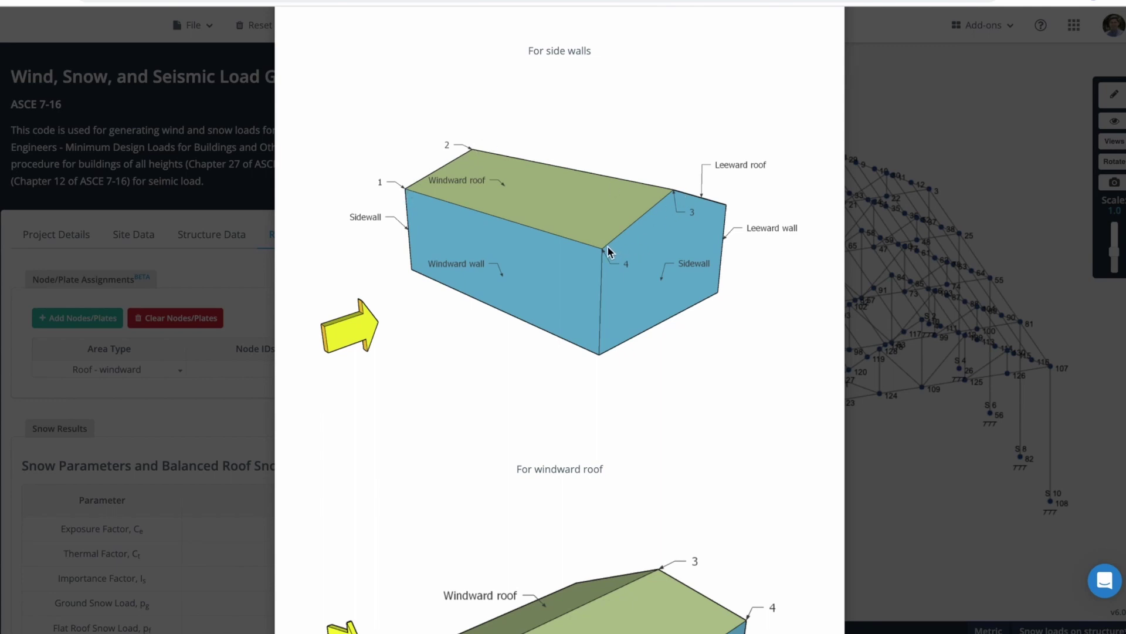
pyautogui.scroll(-8, 609, 294)
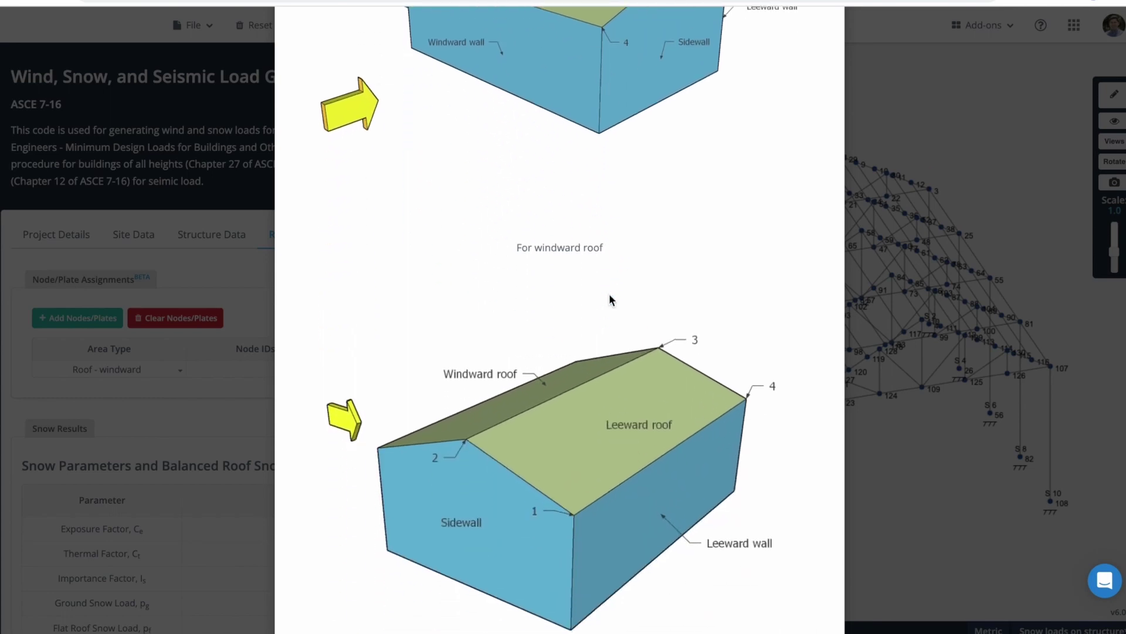
pyautogui.scroll(-1, 610, 297)
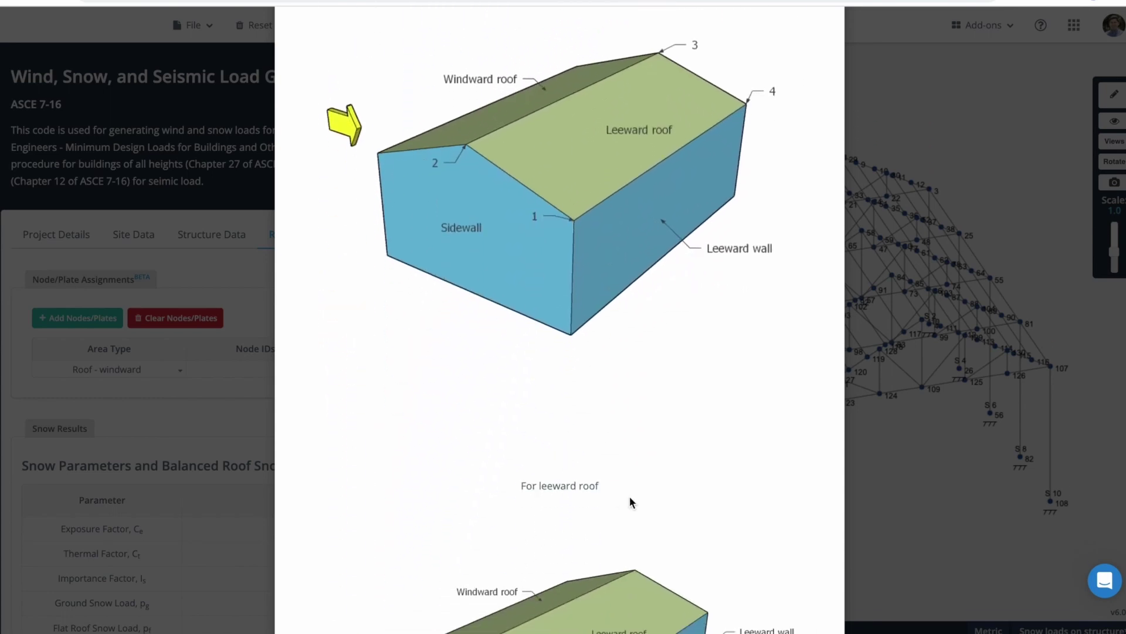
pyautogui.scroll(2, 522, 158)
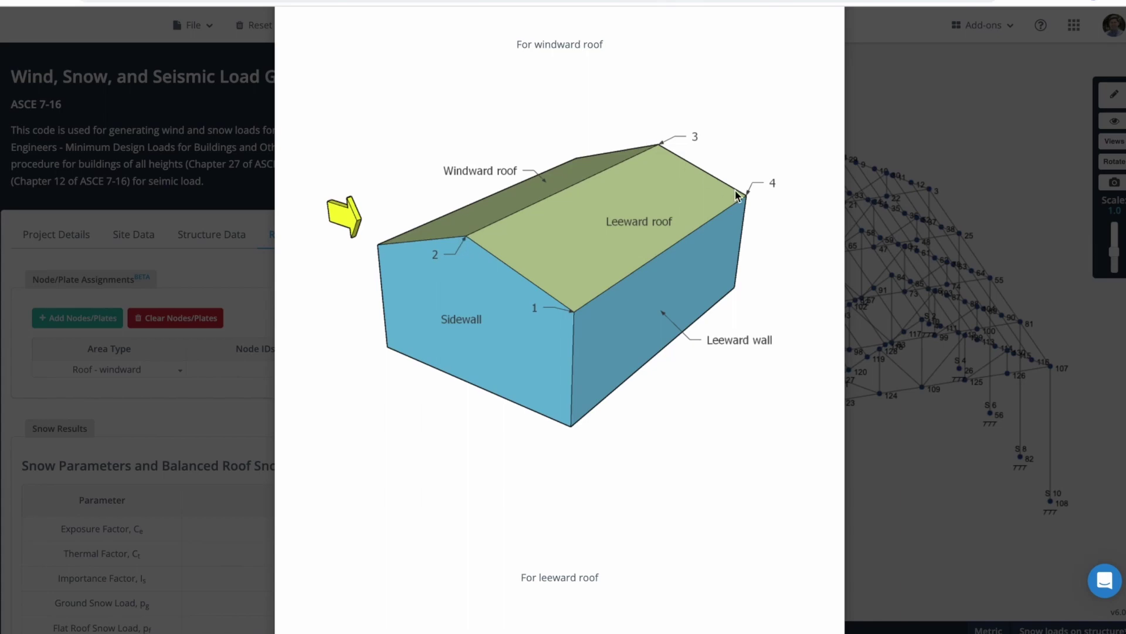
pyautogui.scroll(-10, 724, 402)
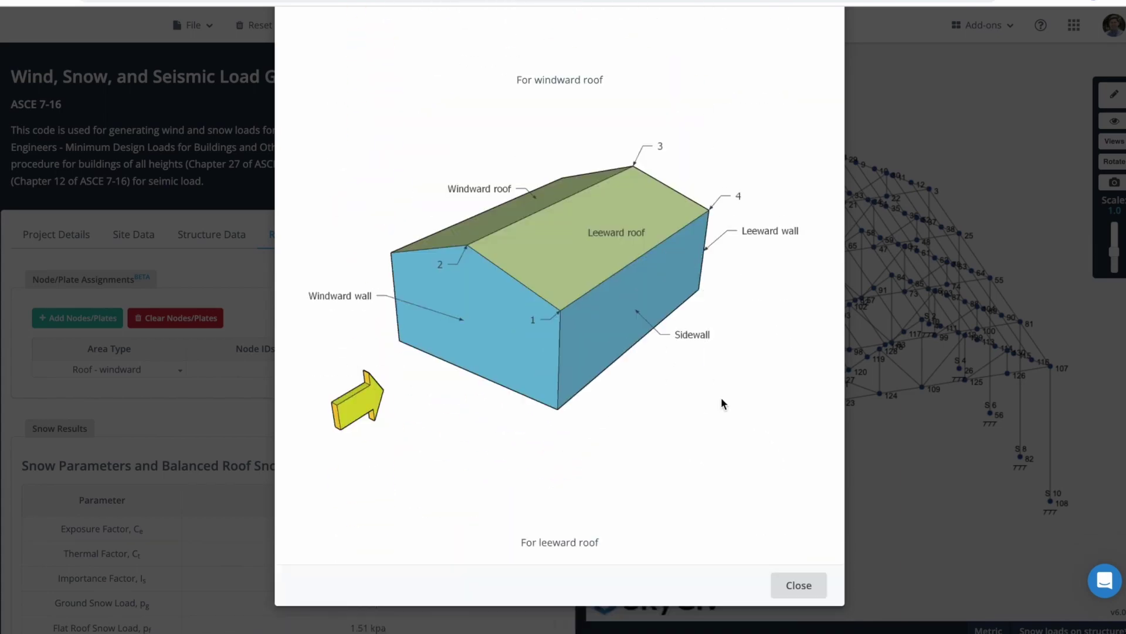
pyautogui.click(792, 581)
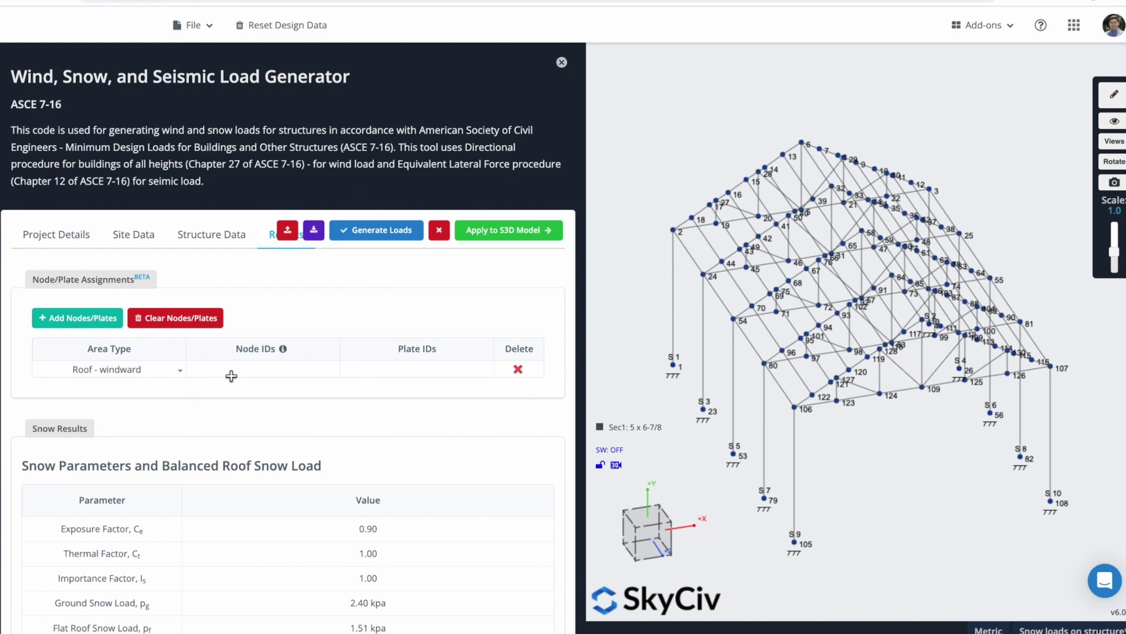
# Assign corner nodes 2,6,110,106 to the windward roof row and apply the snow load to the structural model.
pyautogui.click(238, 371)
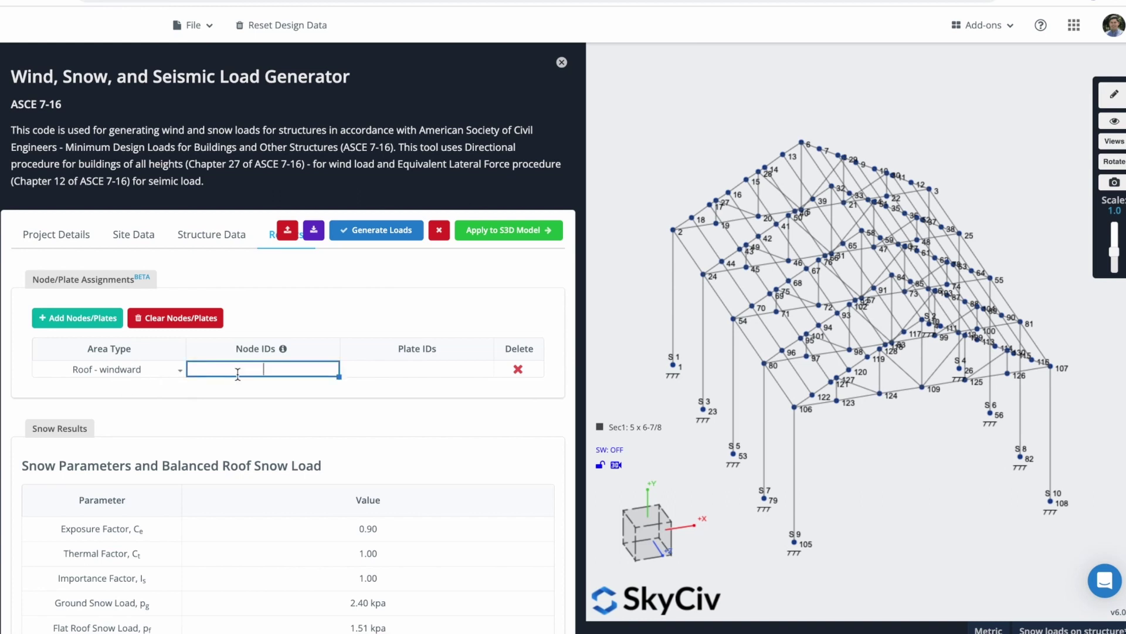
pyautogui.moveTo(743, 521); pyautogui.dragTo(770, 524)
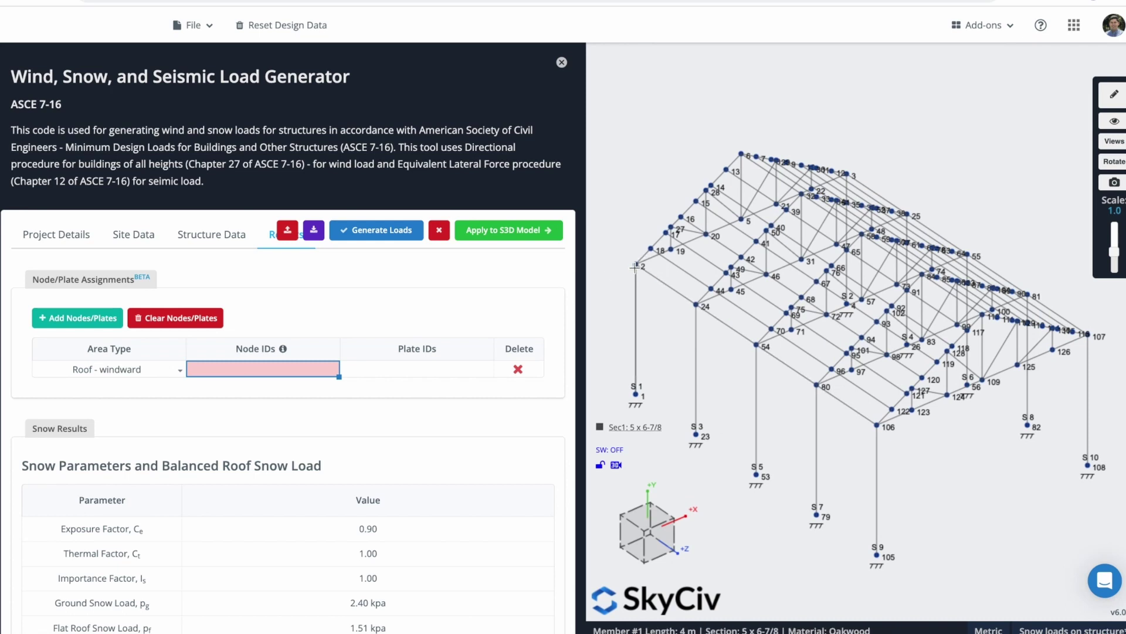
pyautogui.doubleClick(275, 366)
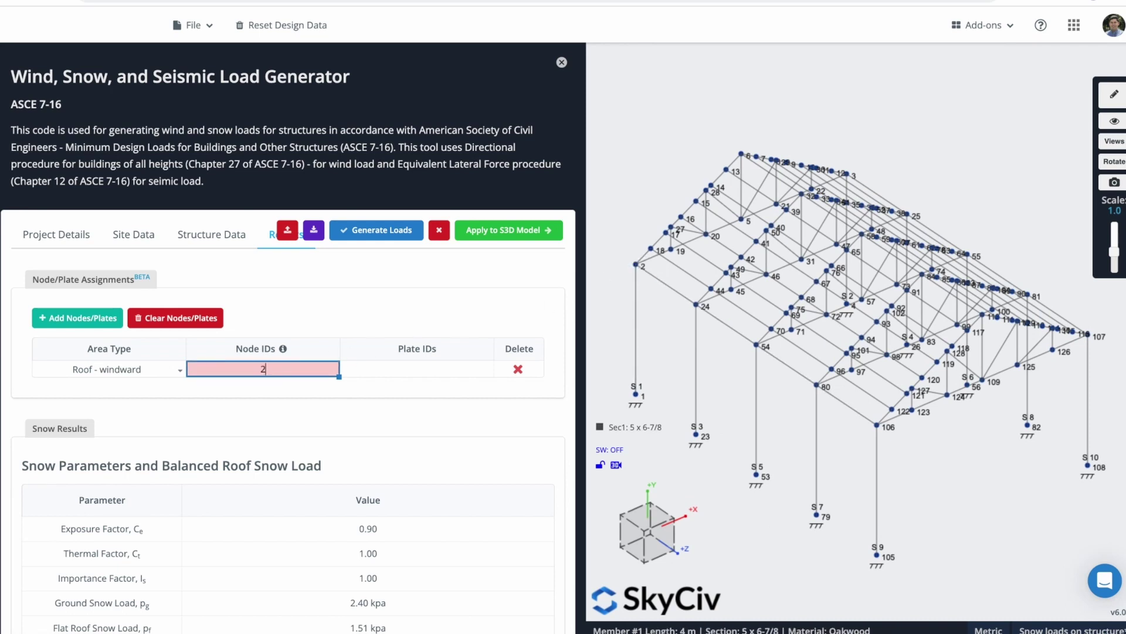
pyautogui.write(',')
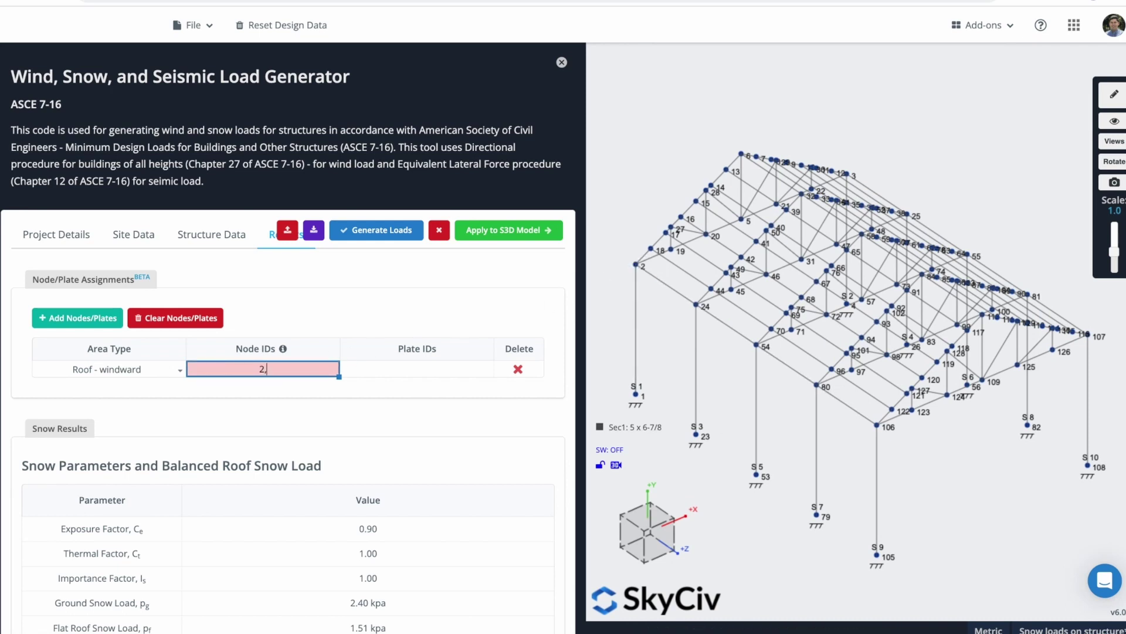
pyautogui.write('6,')
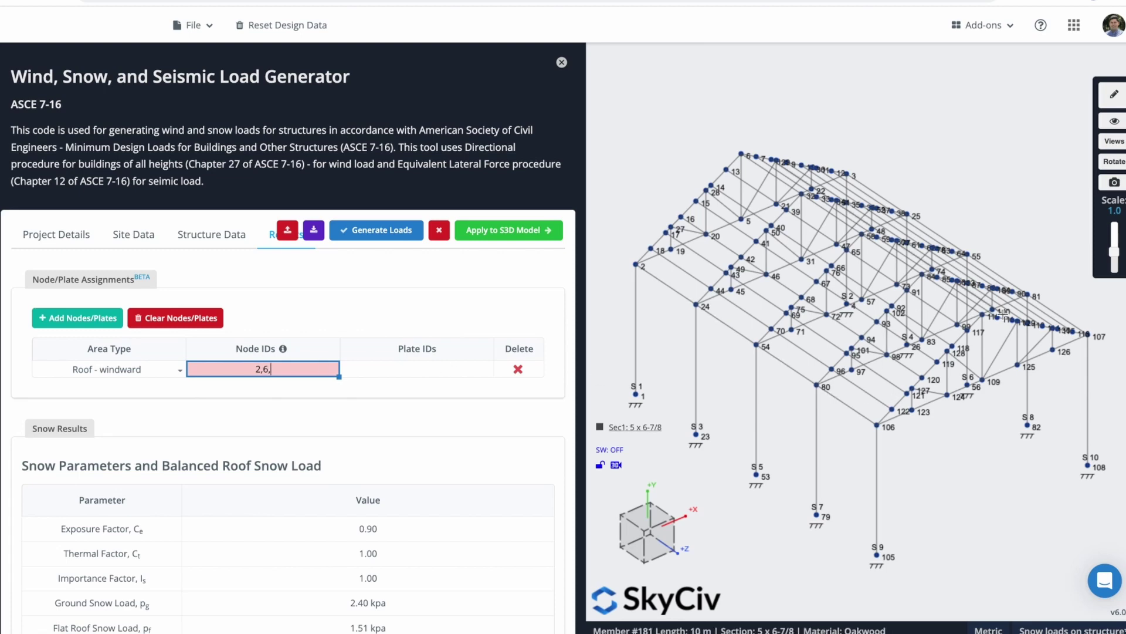
pyautogui.scroll(3, 984, 320)
pyautogui.scroll(3, 984, 320)
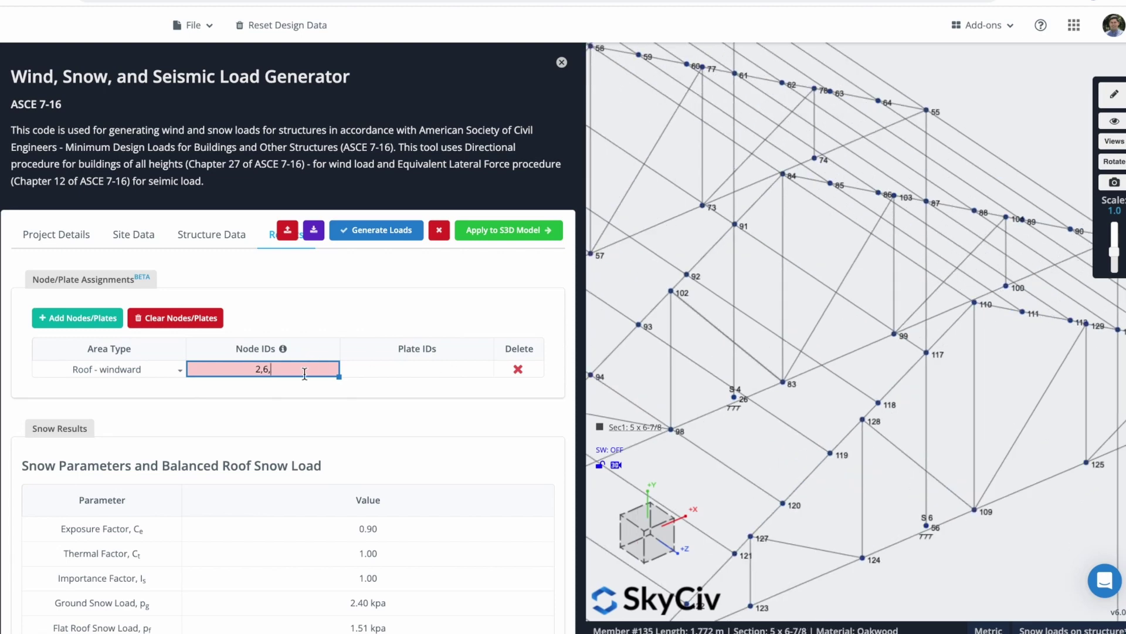
pyautogui.write('110')
pyautogui.scroll(-5, 770, 560)
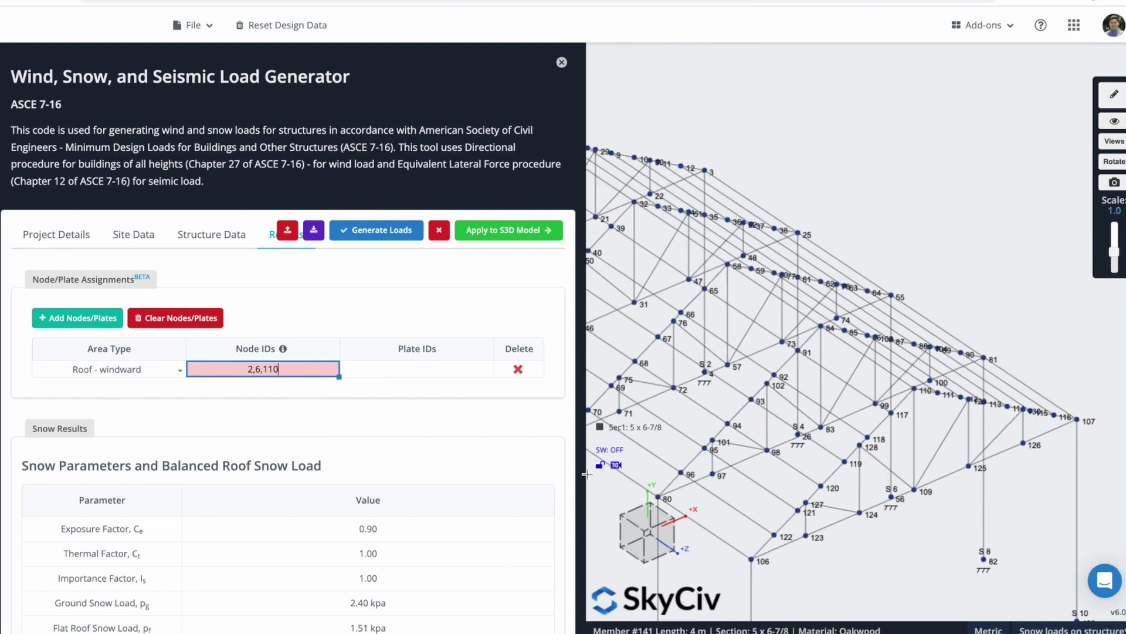
pyautogui.click(308, 374)
pyautogui.write(',106')
pyautogui.click(447, 392)
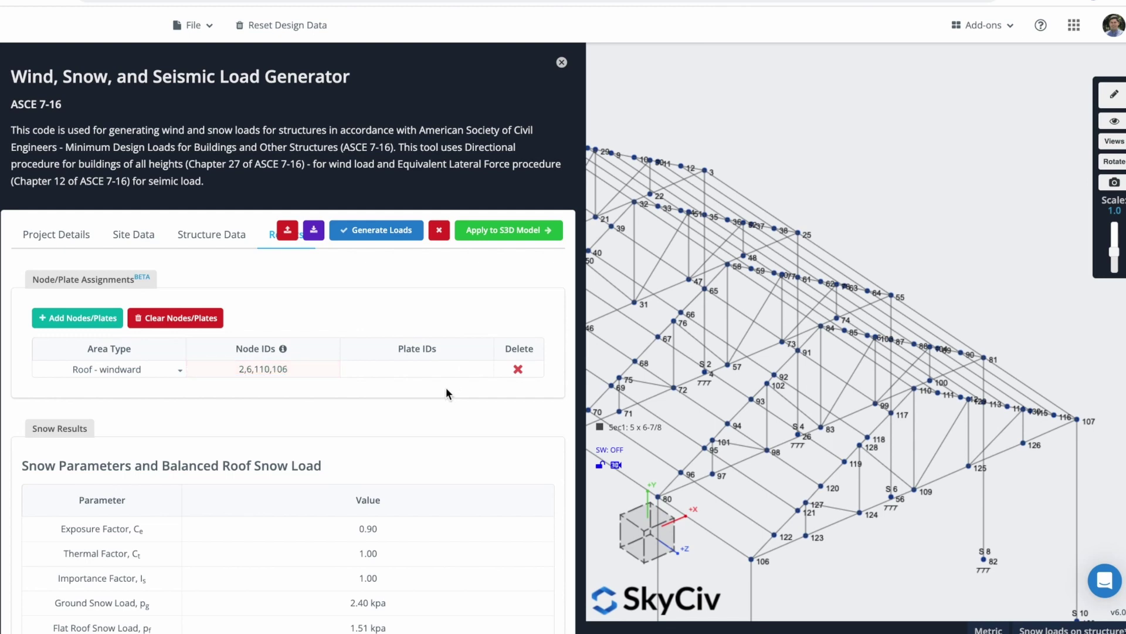
pyautogui.click(506, 235)
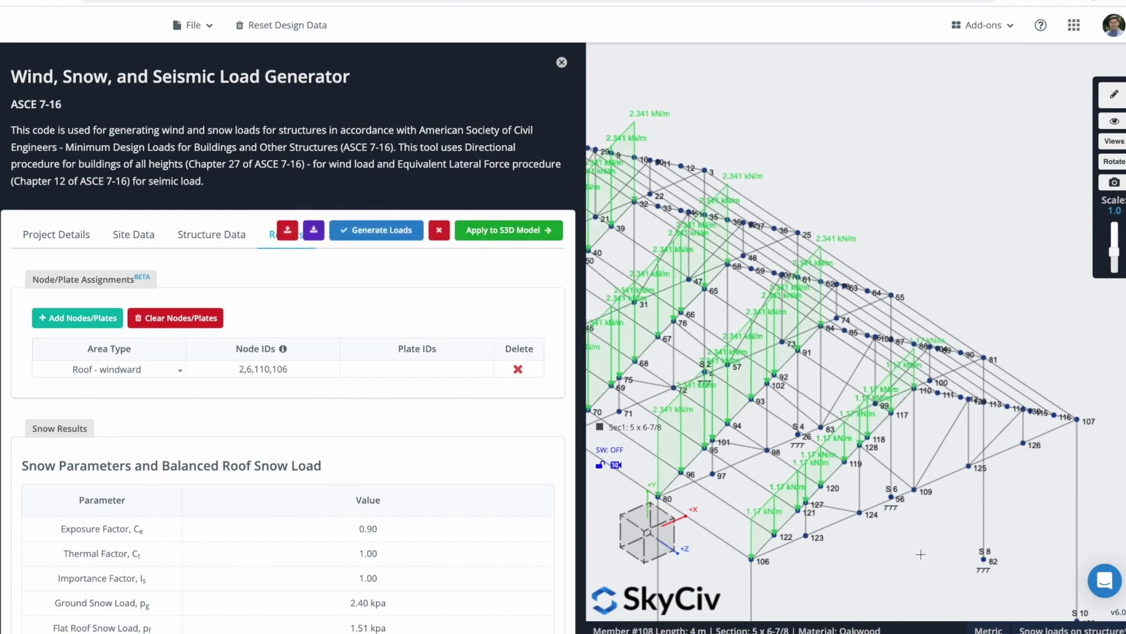
pyautogui.moveTo(921, 554); pyautogui.dragTo(908, 513)
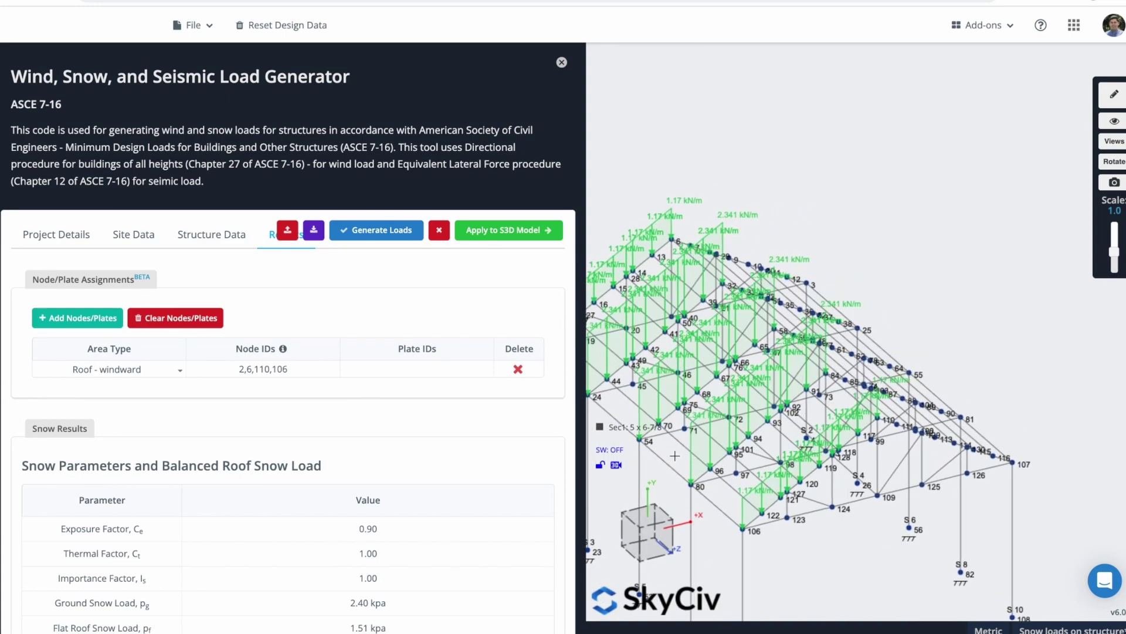
# Add a leeward roof assignment with nodes 107,110,6,3 and apply the snow loads to both roof slopes.
pyautogui.click(147, 374)
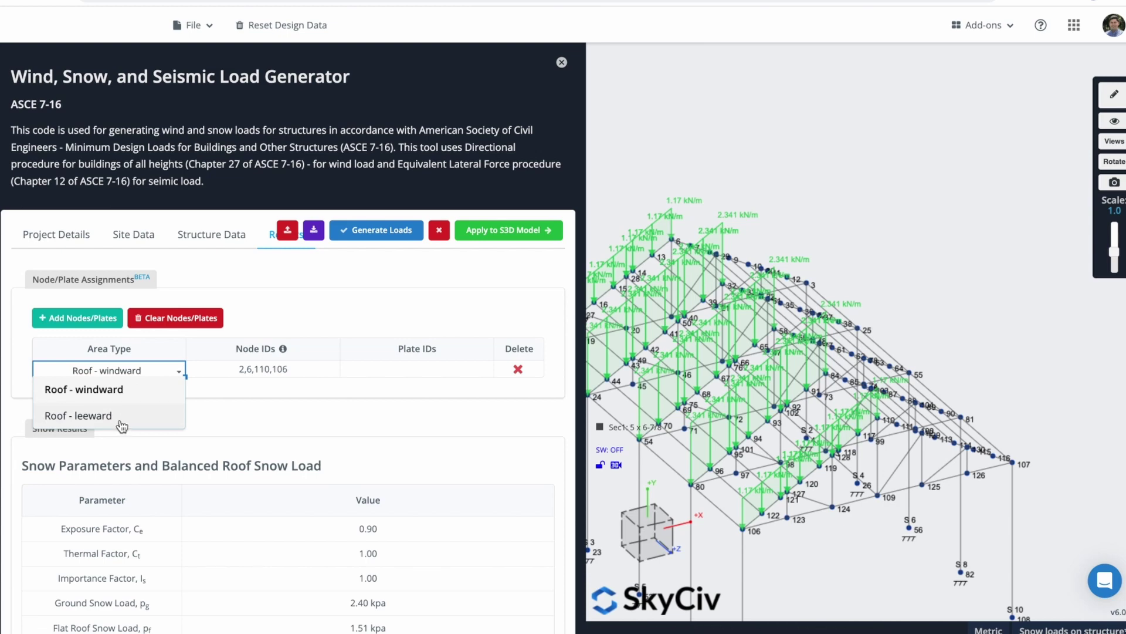
pyautogui.click(166, 372)
pyautogui.click(77, 317)
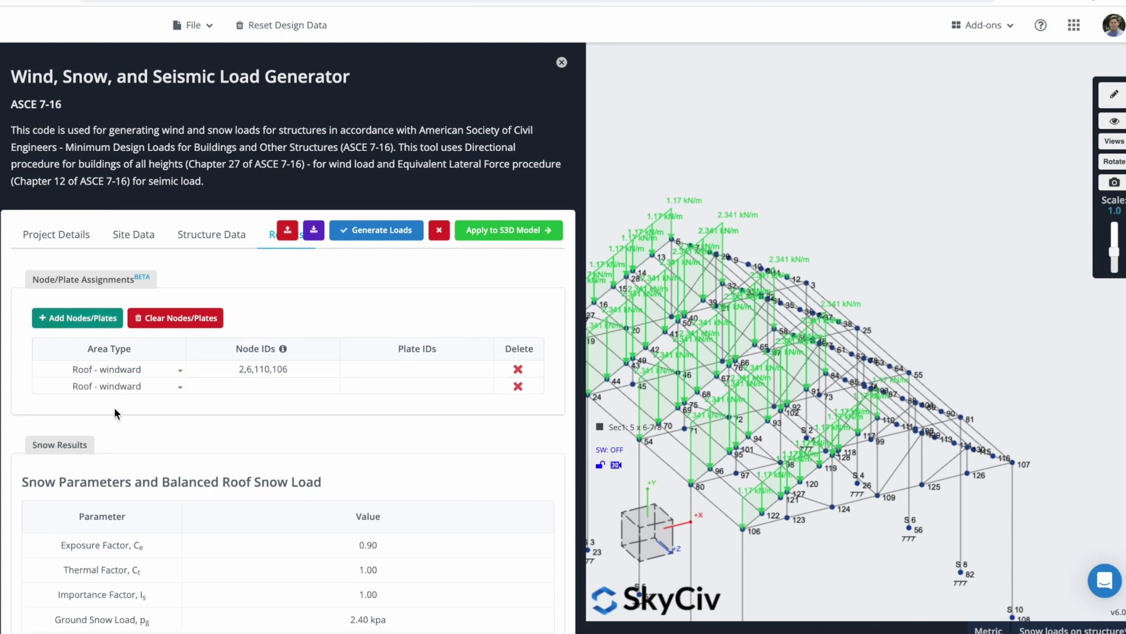
pyautogui.click(317, 386)
pyautogui.write('10')
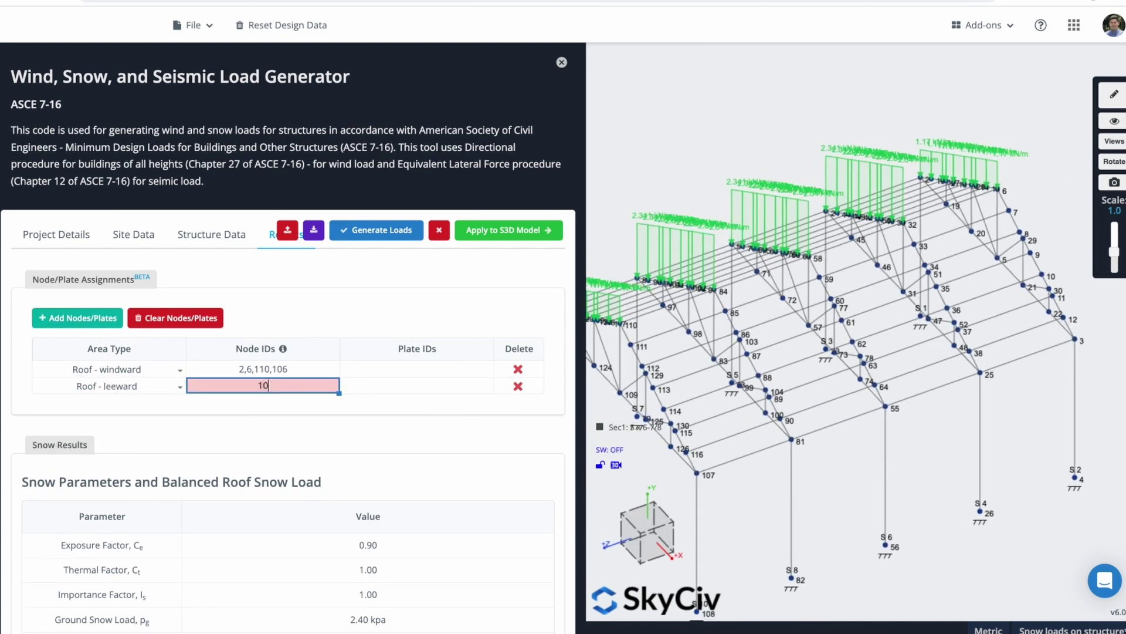
pyautogui.write('7,110,6,3')
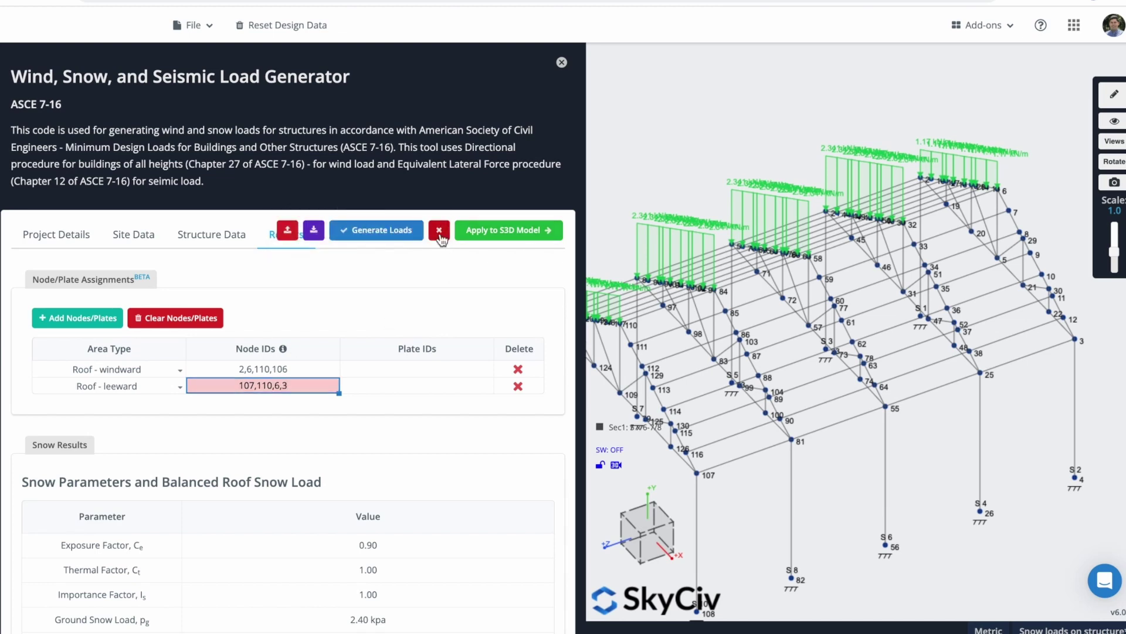
pyautogui.click(376, 230)
pyautogui.click(642, 532)
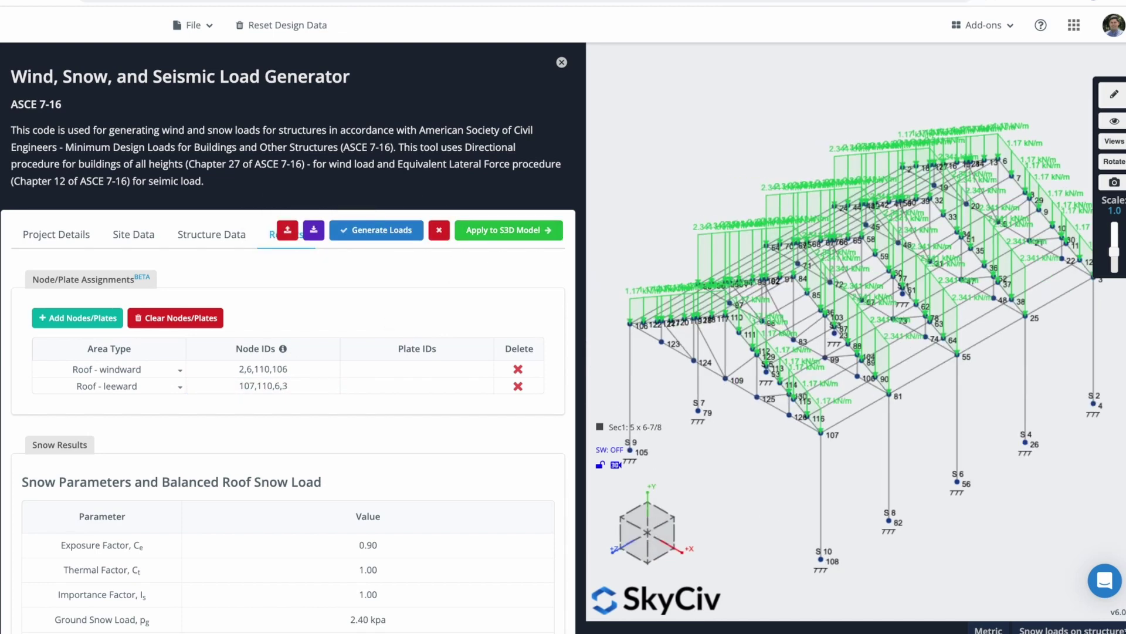
# Turn the equivalent area load display off and on again to compare the roof pressures with the member loads.
pyautogui.click(1113, 123)
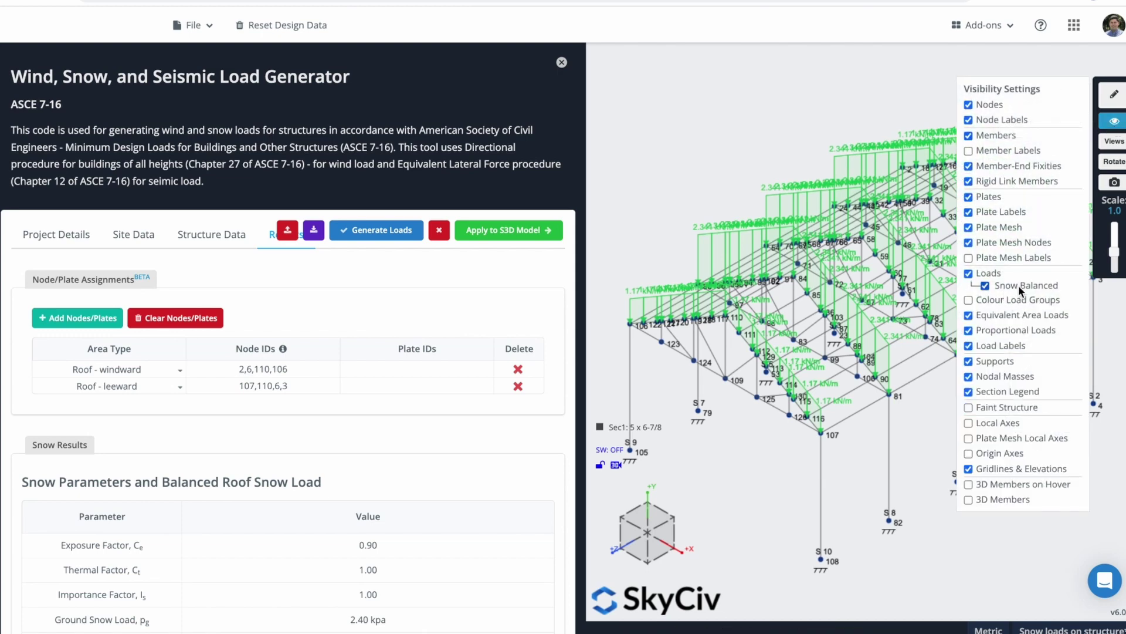
pyautogui.click(969, 315)
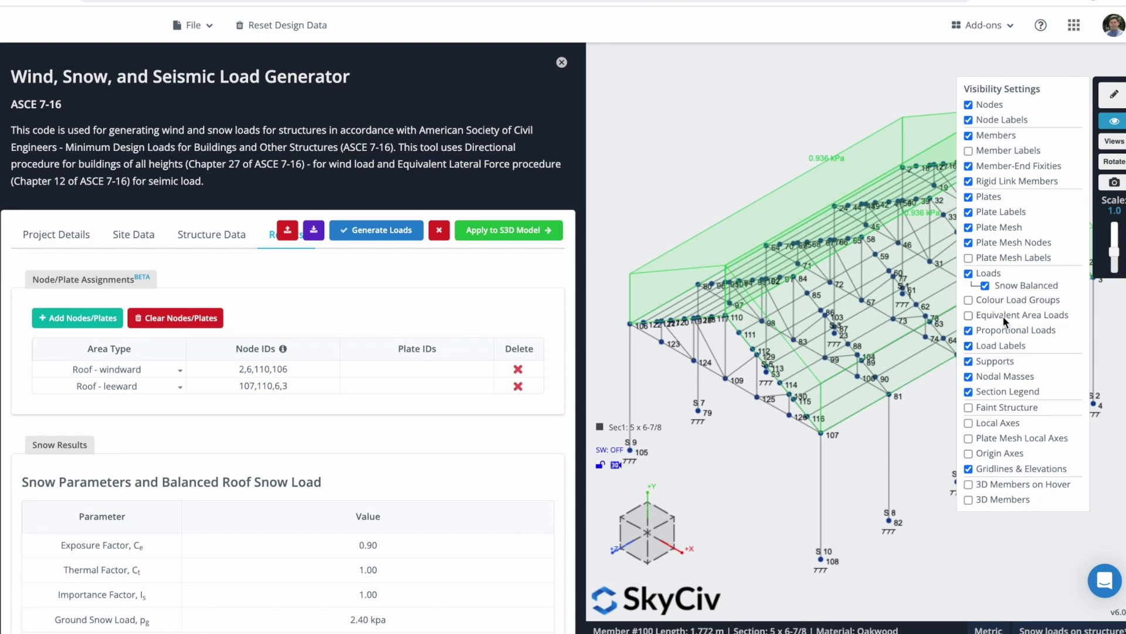
pyautogui.click(969, 315)
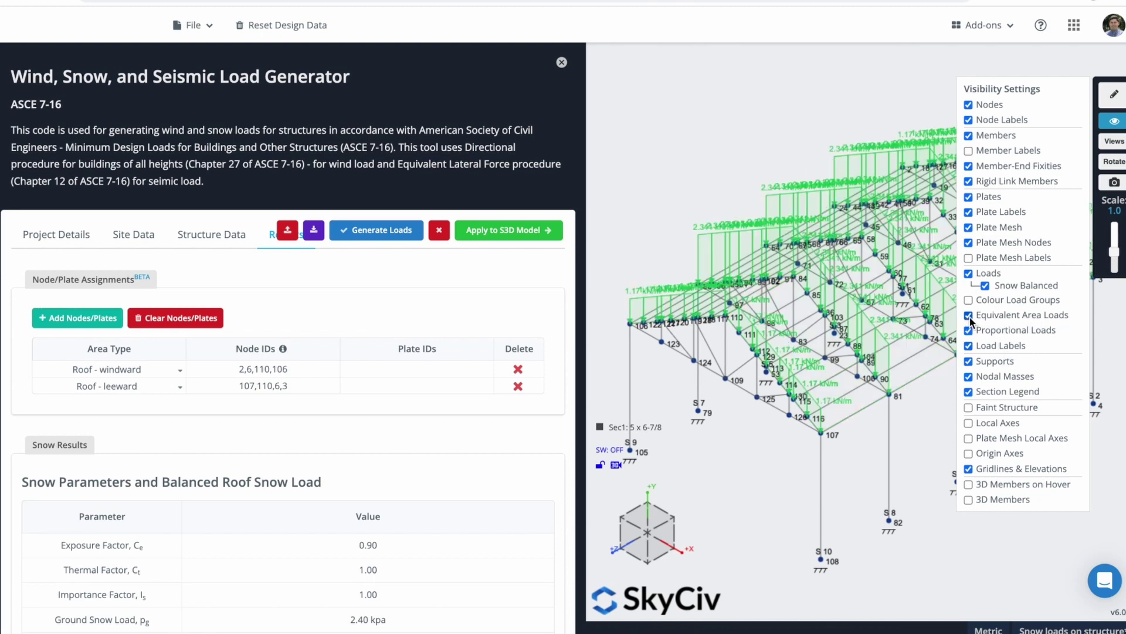
pyautogui.click(1115, 121)
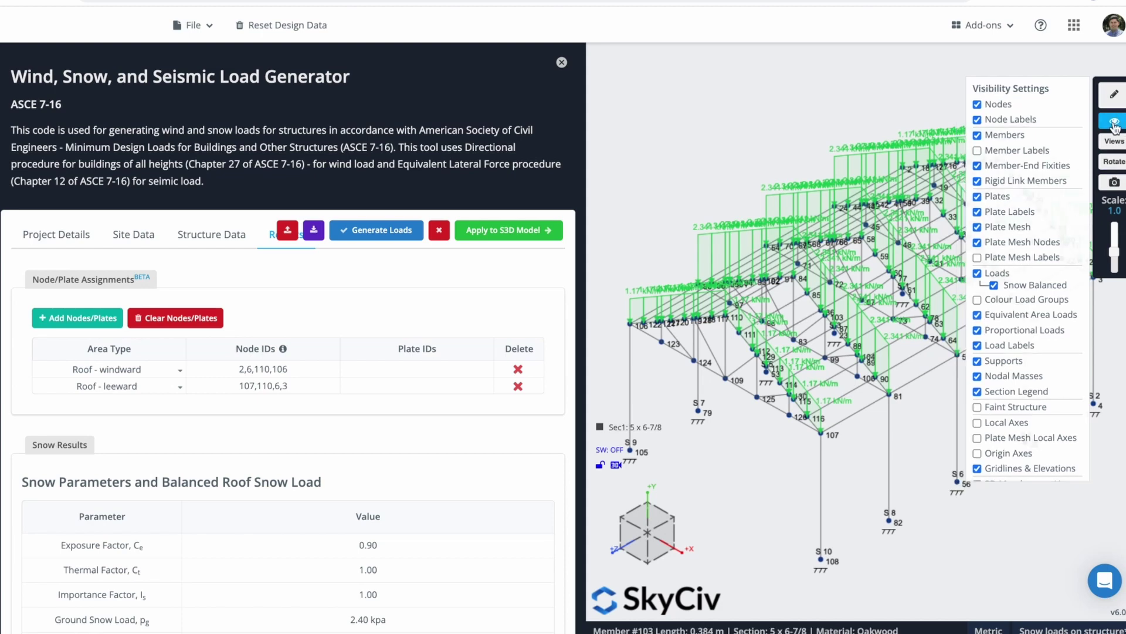
# Review the balanced roof snow load parameters and generate the snow load calculation report to read through it.
pyautogui.scroll(-2, 320, 419)
pyautogui.scroll(-2, 321, 419)
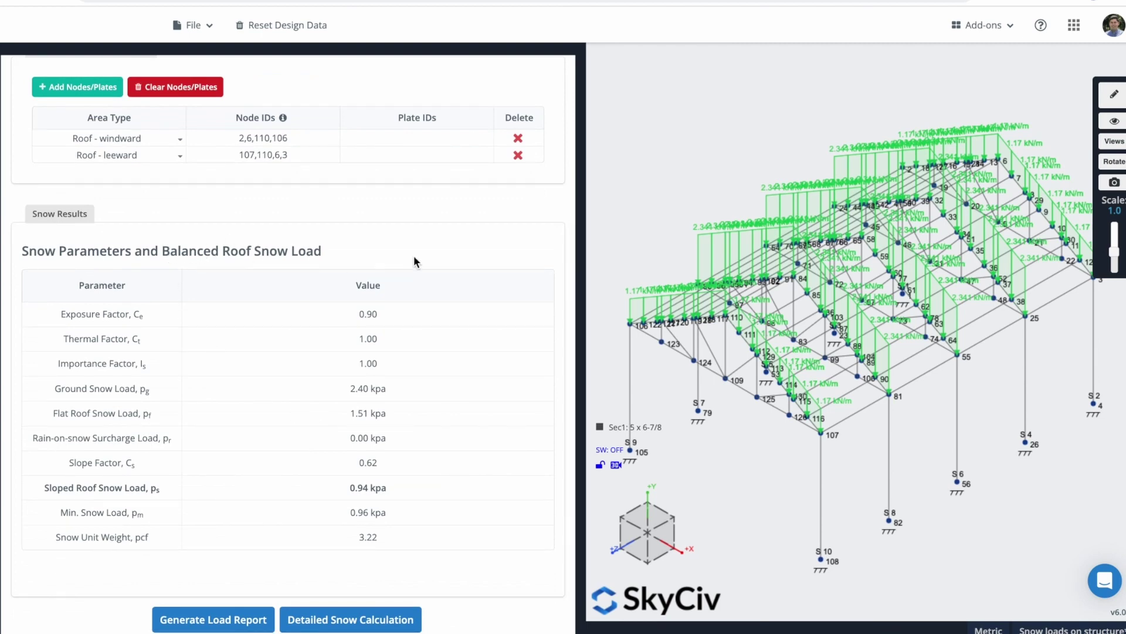
pyautogui.scroll(-1, 465, 261)
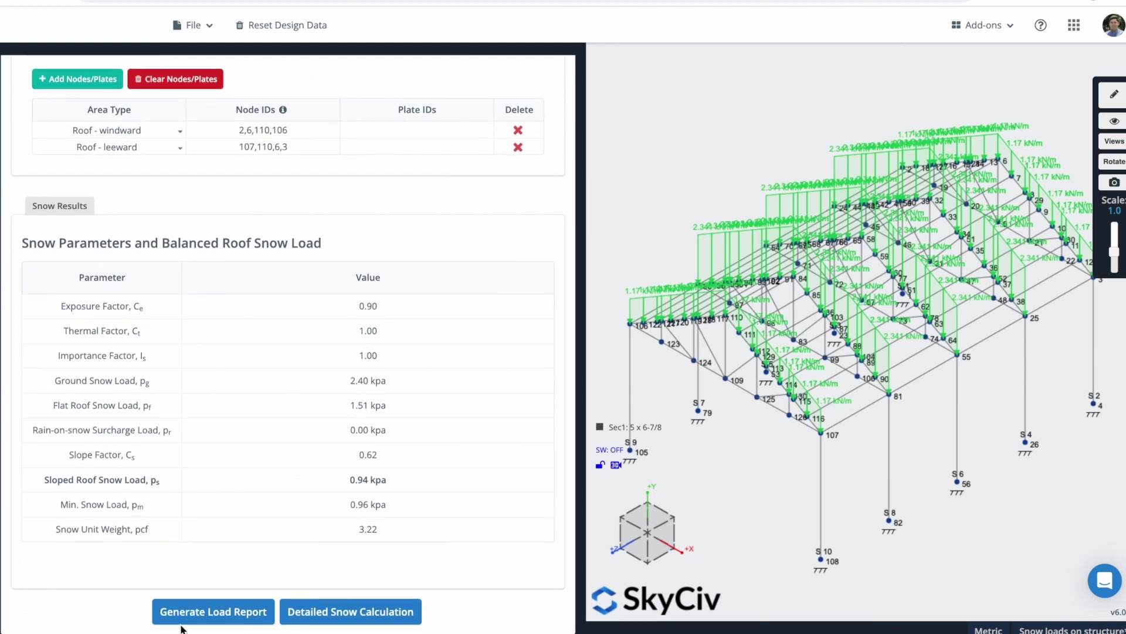
pyautogui.click(207, 618)
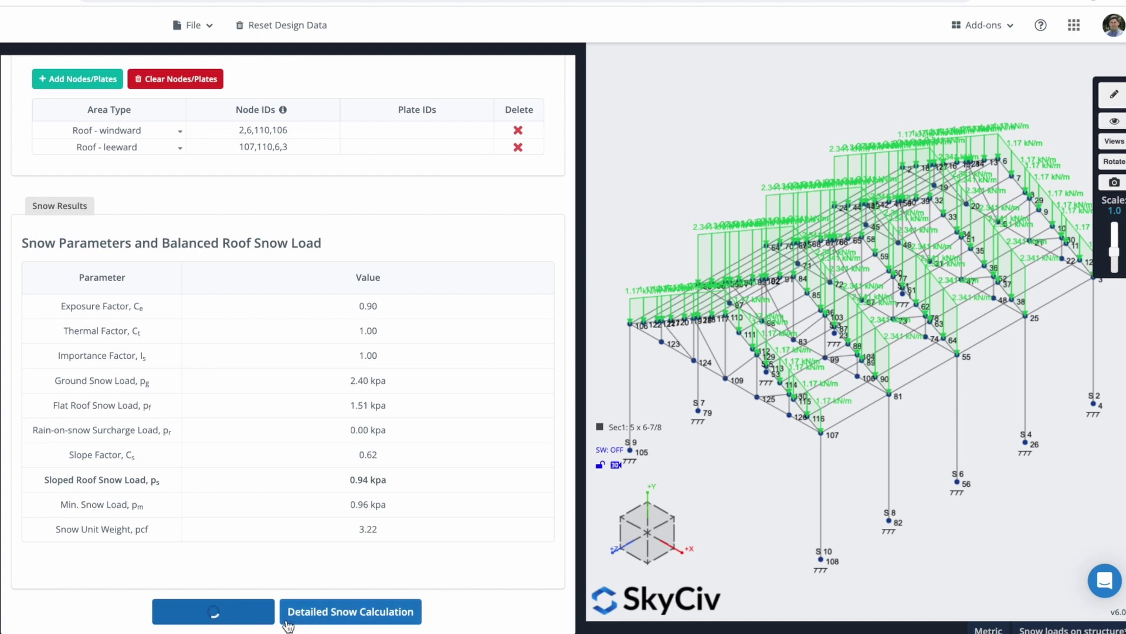
pyautogui.click(403, 614)
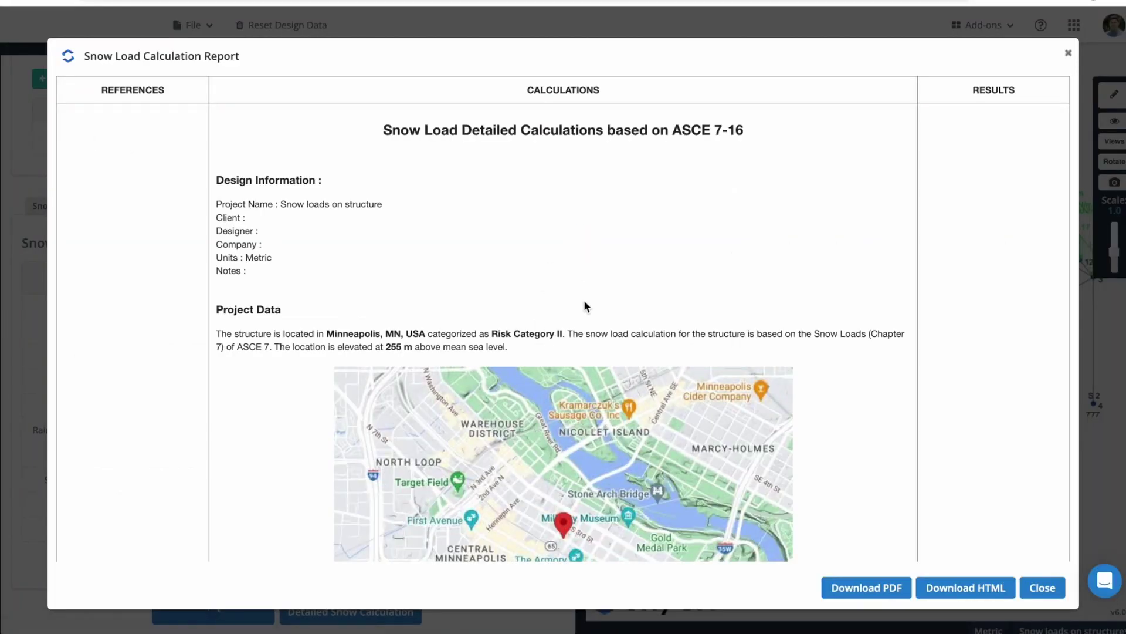
pyautogui.scroll(-4, 585, 306)
pyautogui.scroll(-15, 585, 302)
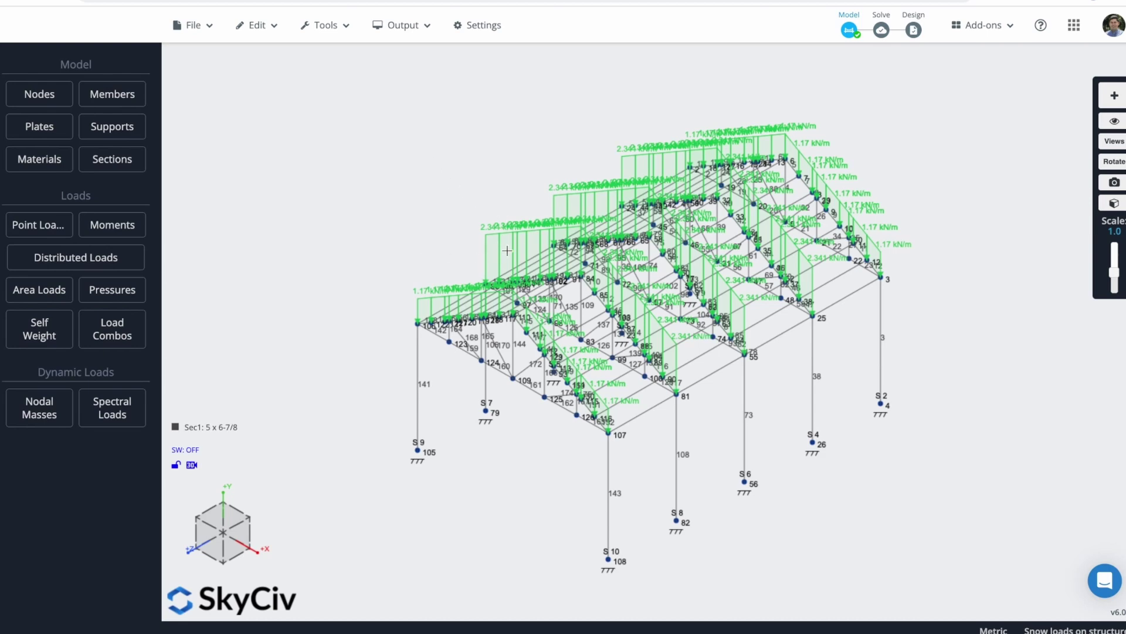
# Inspect the windward roof area load's settings and check its projected direction in the front view.
pyautogui.click(507, 251)
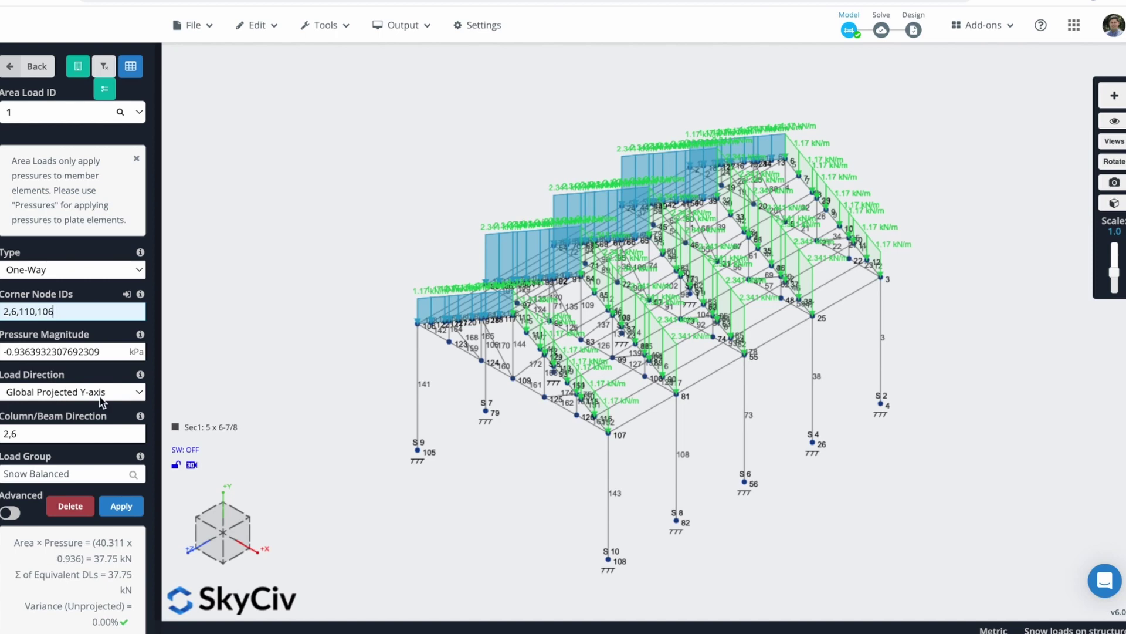
pyautogui.click(209, 539)
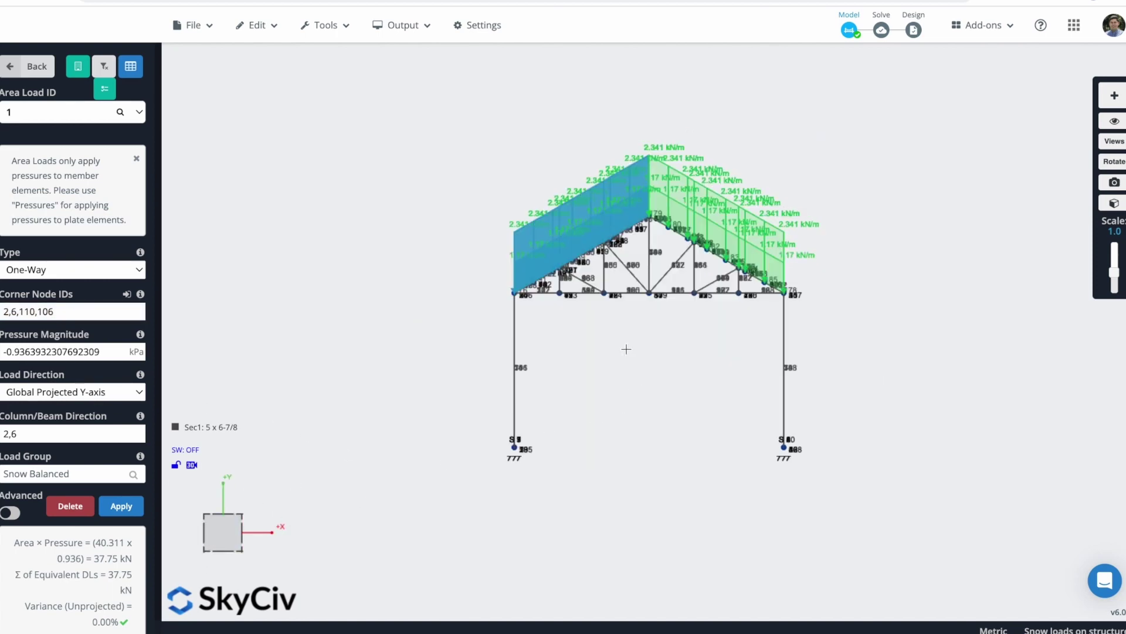
pyautogui.scroll(5, 626, 349)
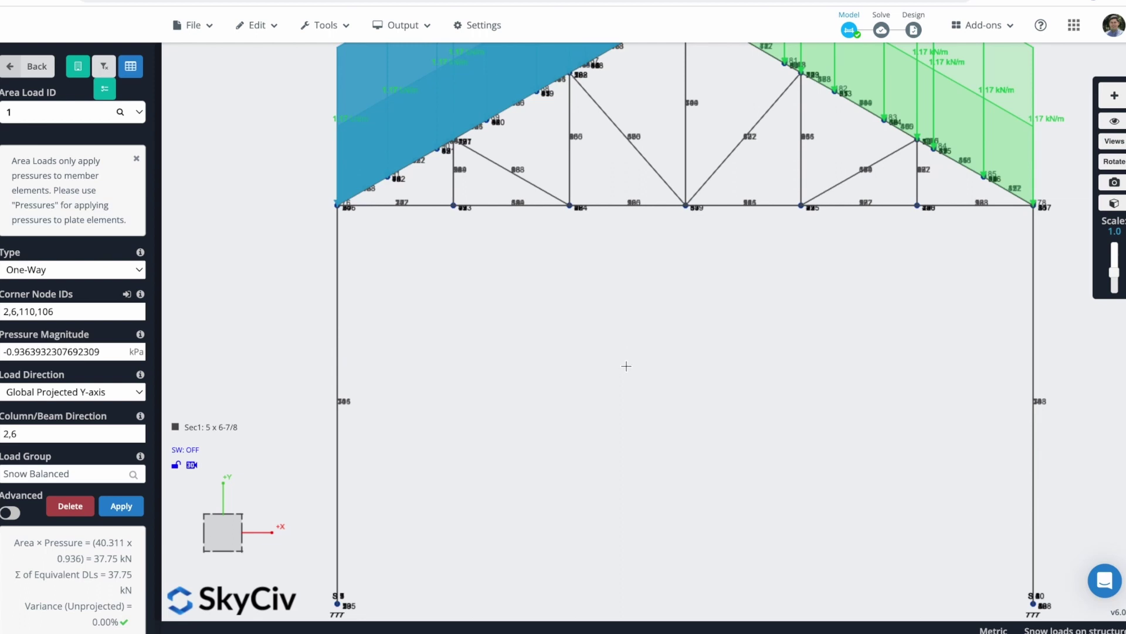
pyautogui.moveTo(627, 367); pyautogui.dragTo(626, 477, button='right')
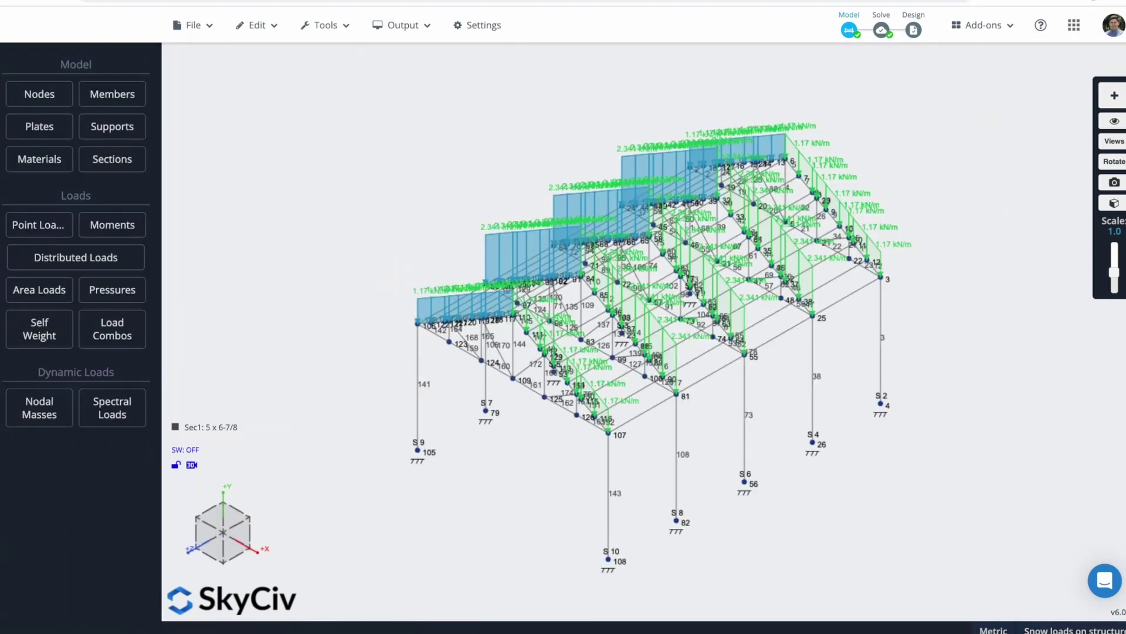
# Solve the model with the Linear Static analysis and check which load groups have results.
pyautogui.moveTo(881, 30)
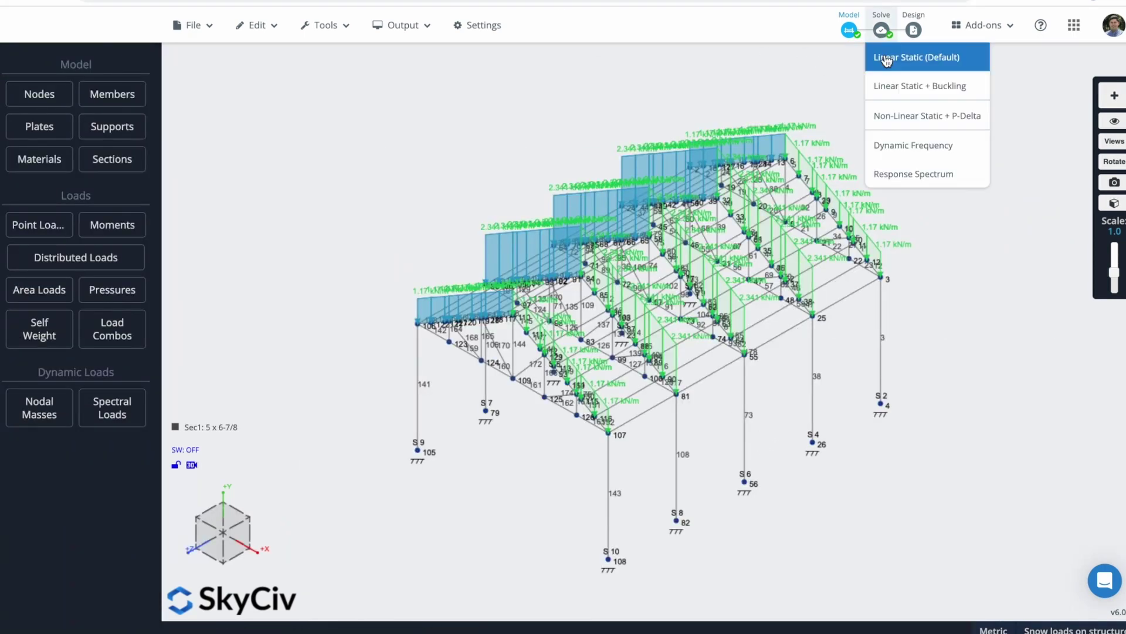
pyautogui.click(886, 54)
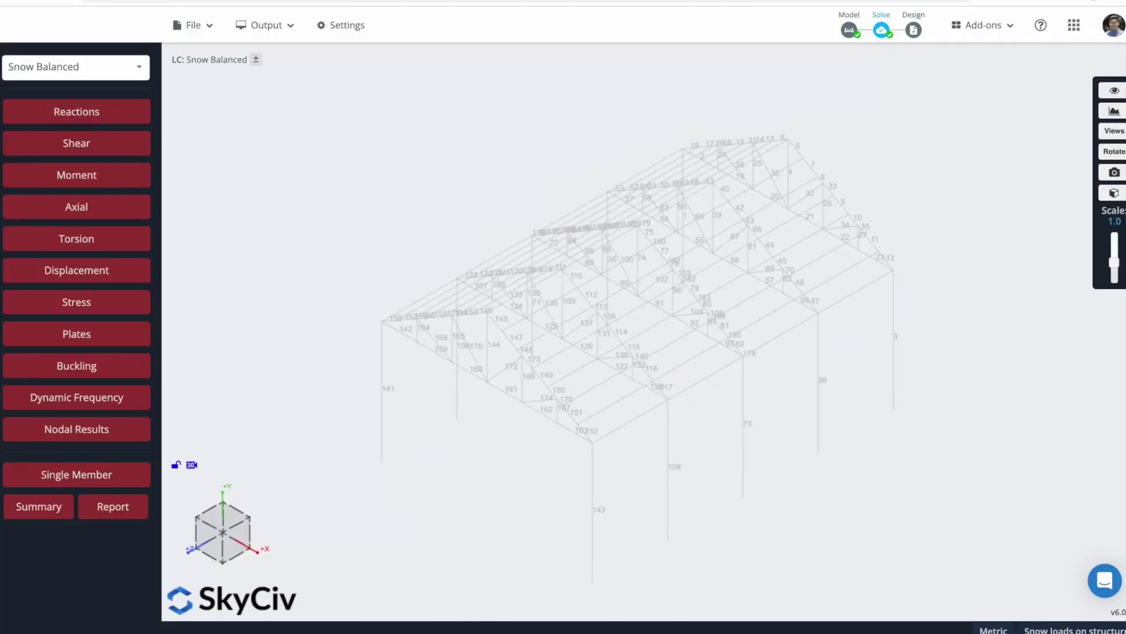
pyautogui.click(105, 73)
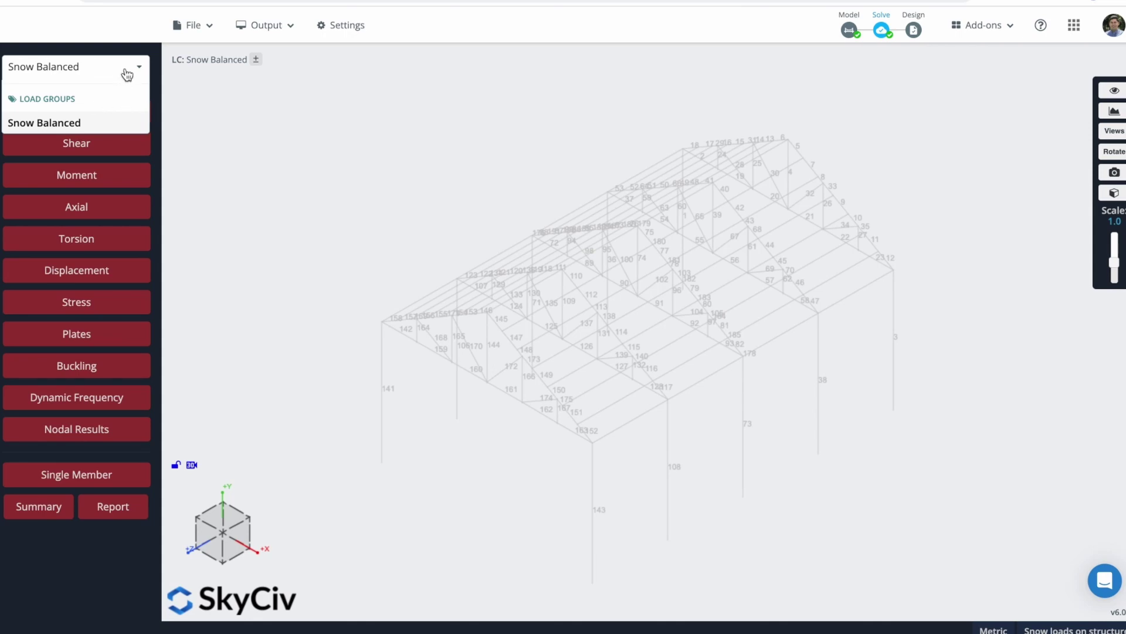
pyautogui.click(127, 73)
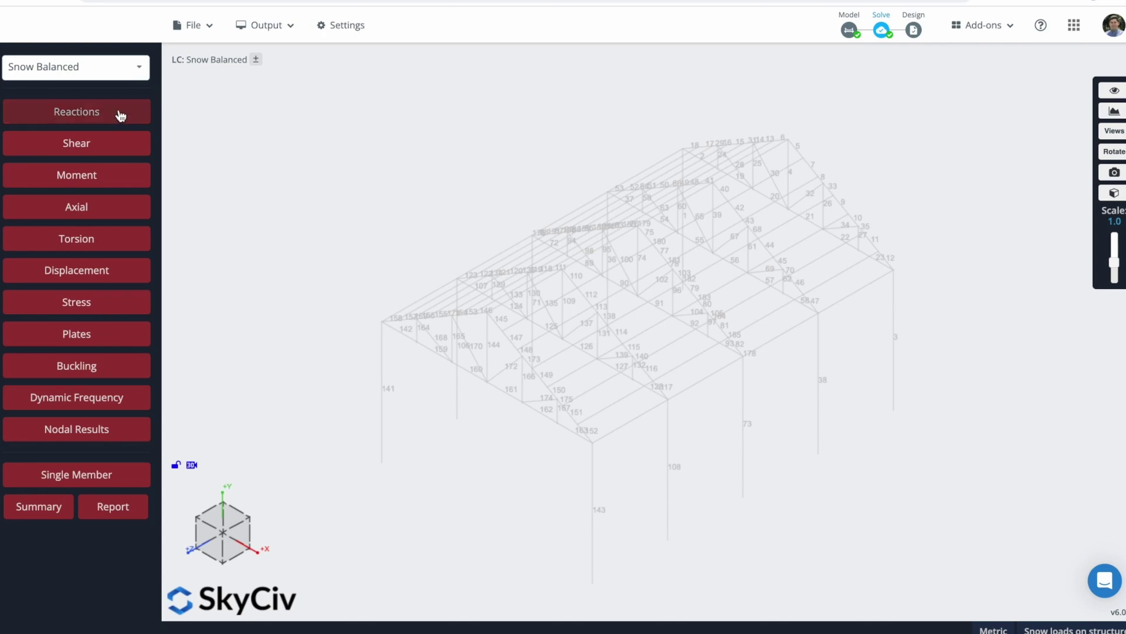
# Examine the support reactions and the shear diagram in Y for the Snow Balanced group, reducing the diagram scale to 0.4.
pyautogui.click(120, 115)
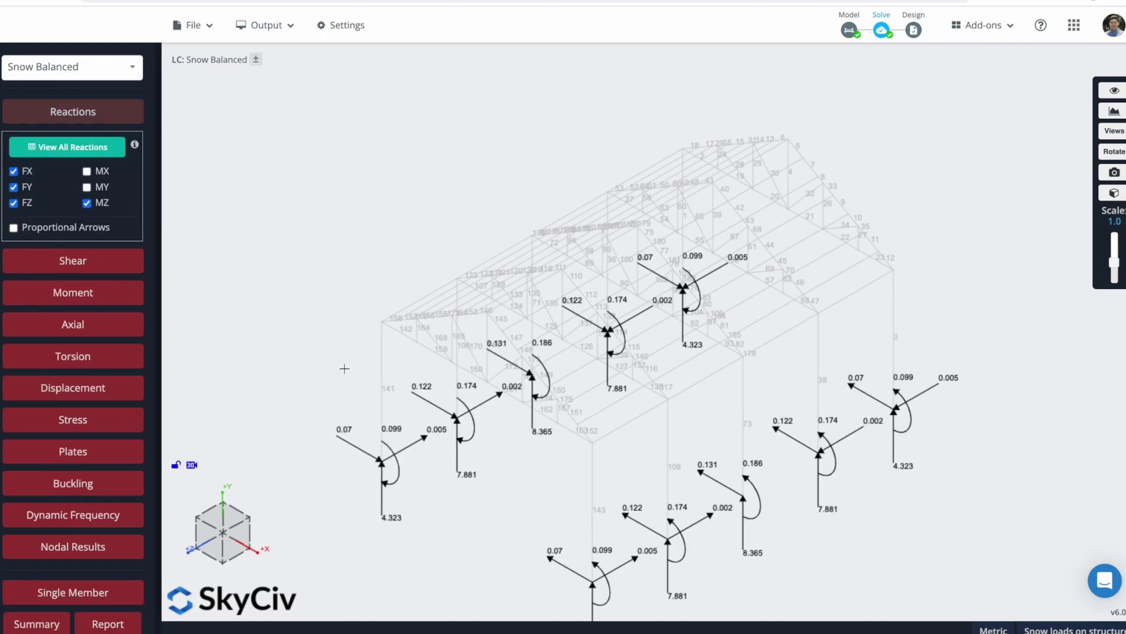
pyautogui.click(106, 122)
pyautogui.click(107, 145)
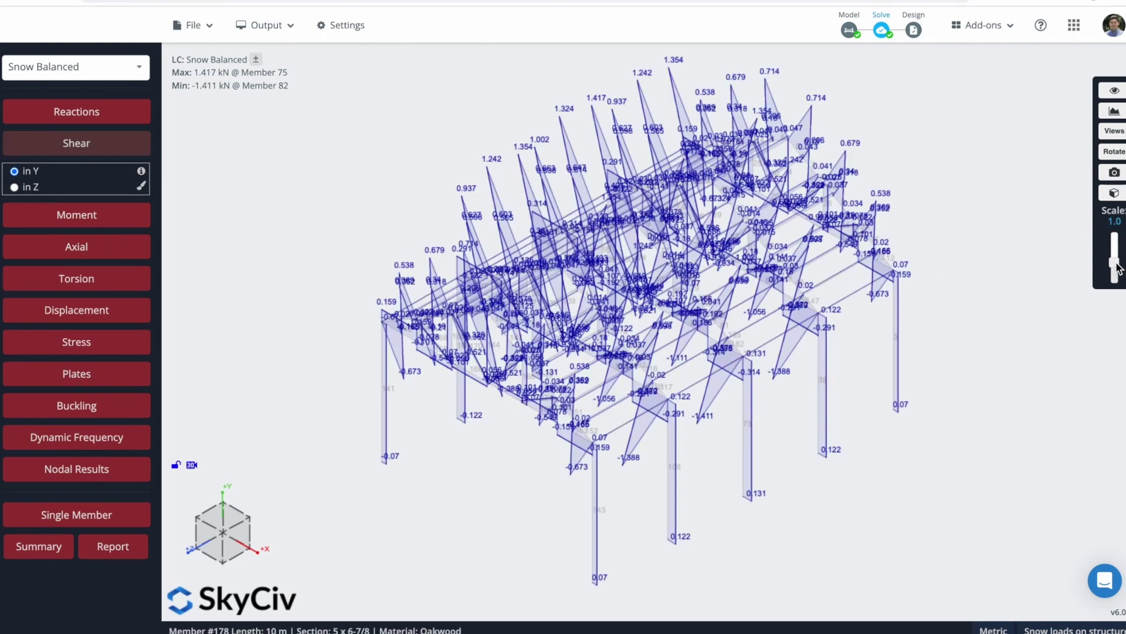
pyautogui.moveTo(1114, 263); pyautogui.dragTo(1116, 282)
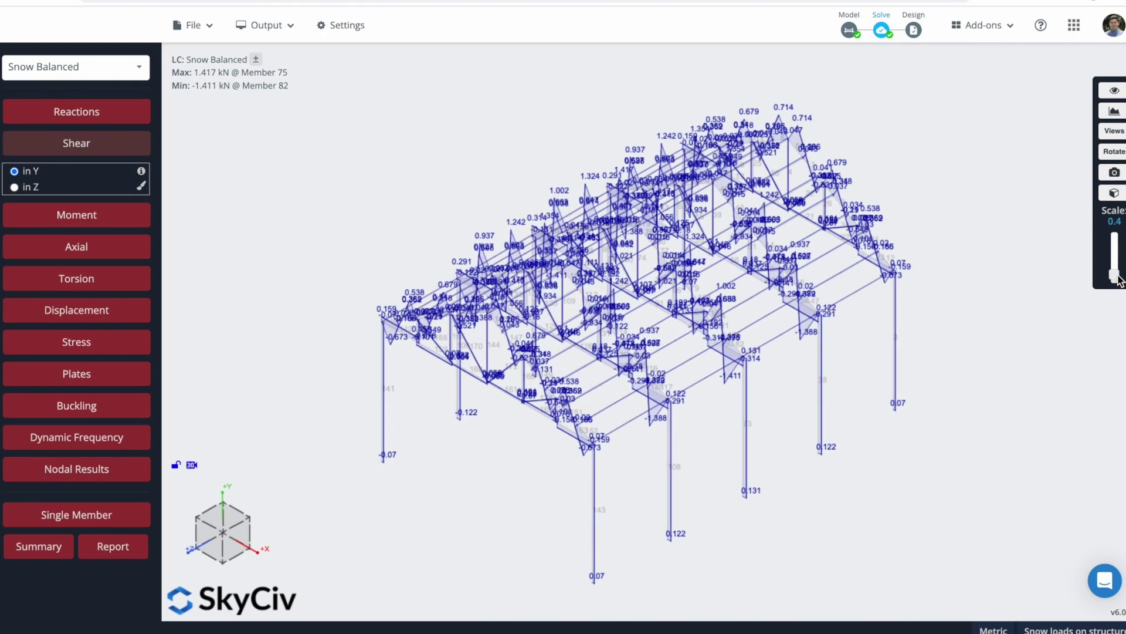
# Examine the bending moment diagram and the simple axial forces for the Snow Balanced group.
pyautogui.click(109, 147)
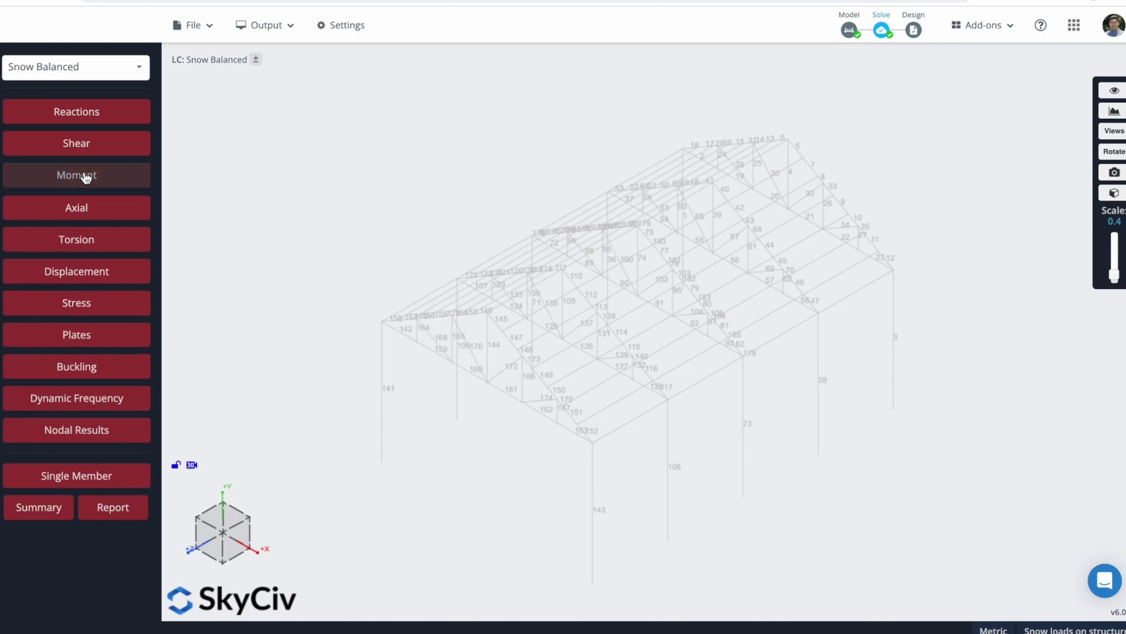
pyautogui.click(83, 176)
pyautogui.click(86, 176)
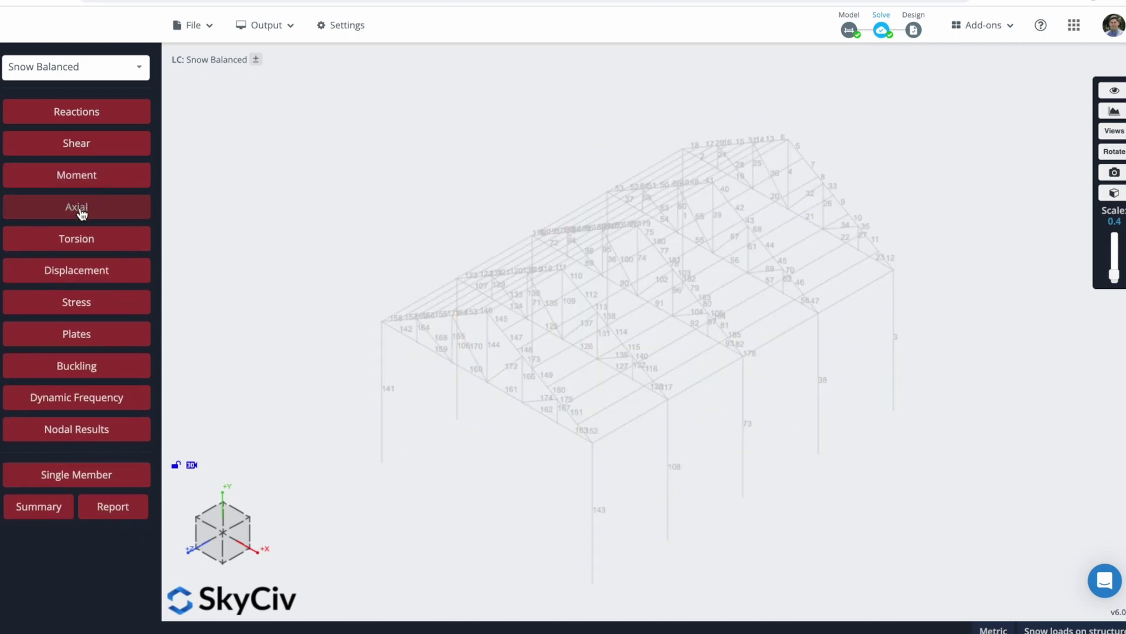
pyautogui.click(83, 209)
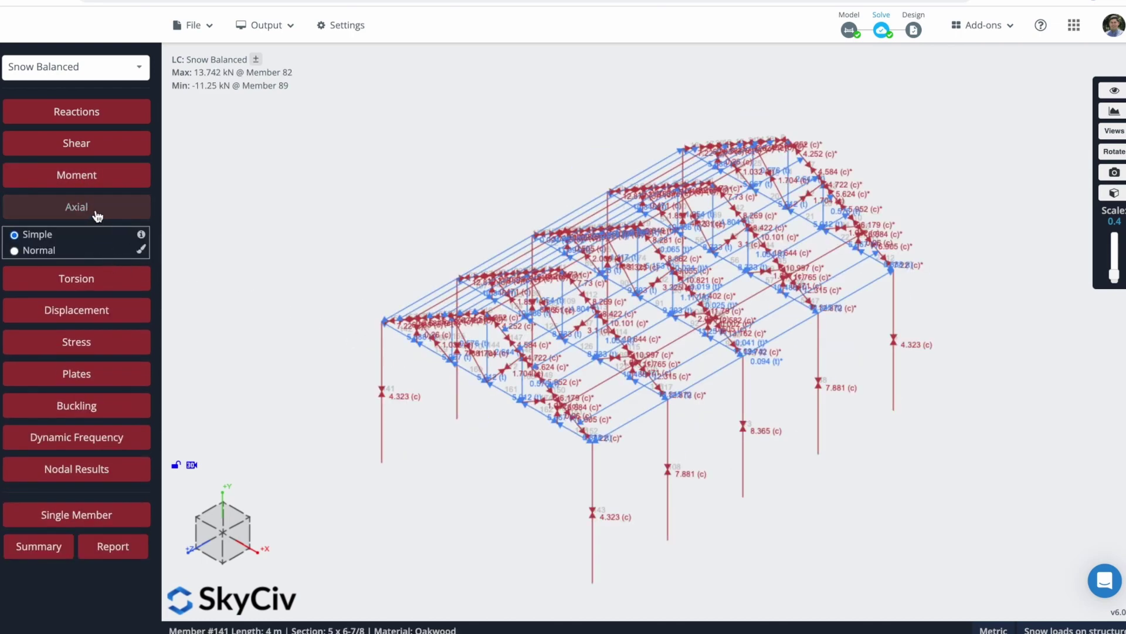
pyautogui.click(97, 212)
# Examine the X and Y displacements for the Snow Balanced group with the diagram scale reduced to 0.0.
pyautogui.click(106, 265)
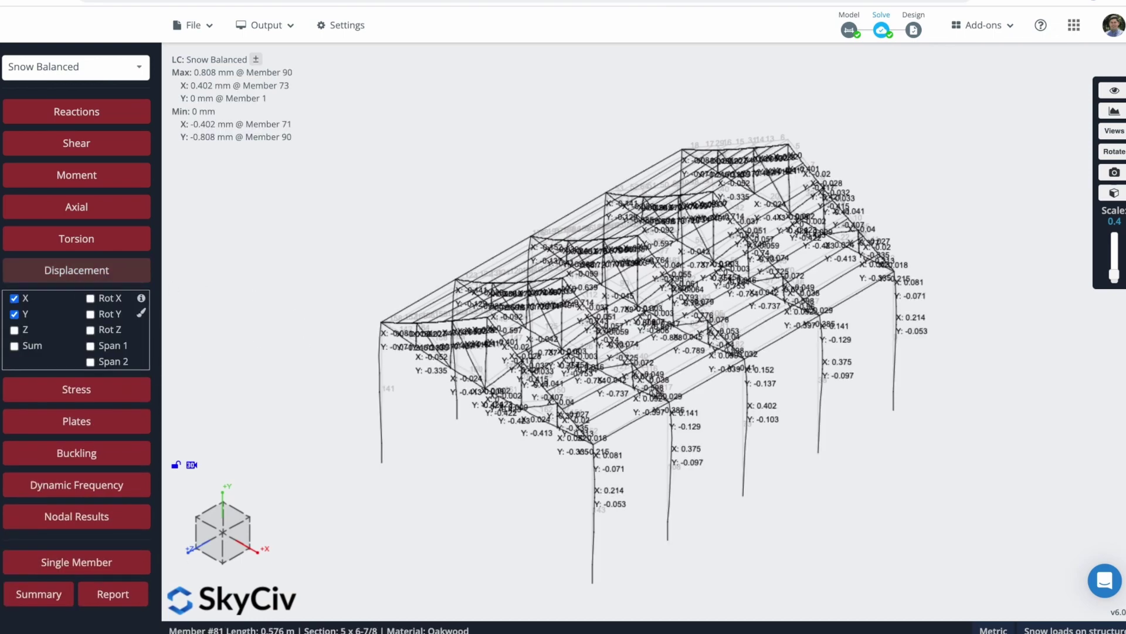
pyautogui.moveTo(1114, 280)
pyautogui.mouseDown()
pyautogui.moveTo(1114, 254)
pyautogui.moveTo(1121, 293)
pyautogui.mouseUp()
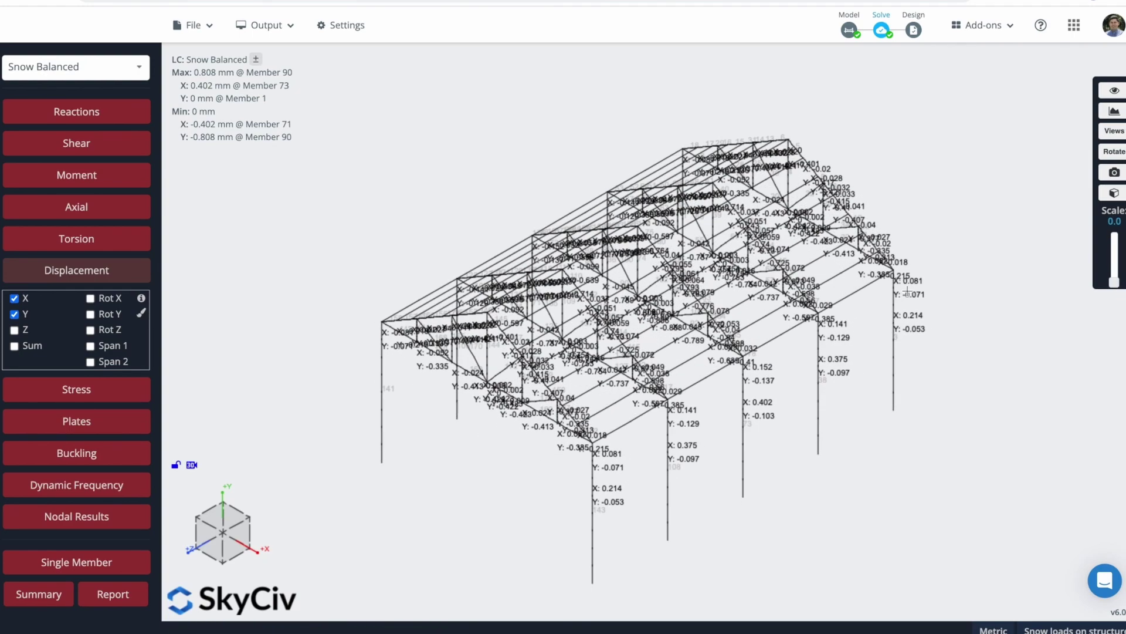
pyautogui.click(70, 271)
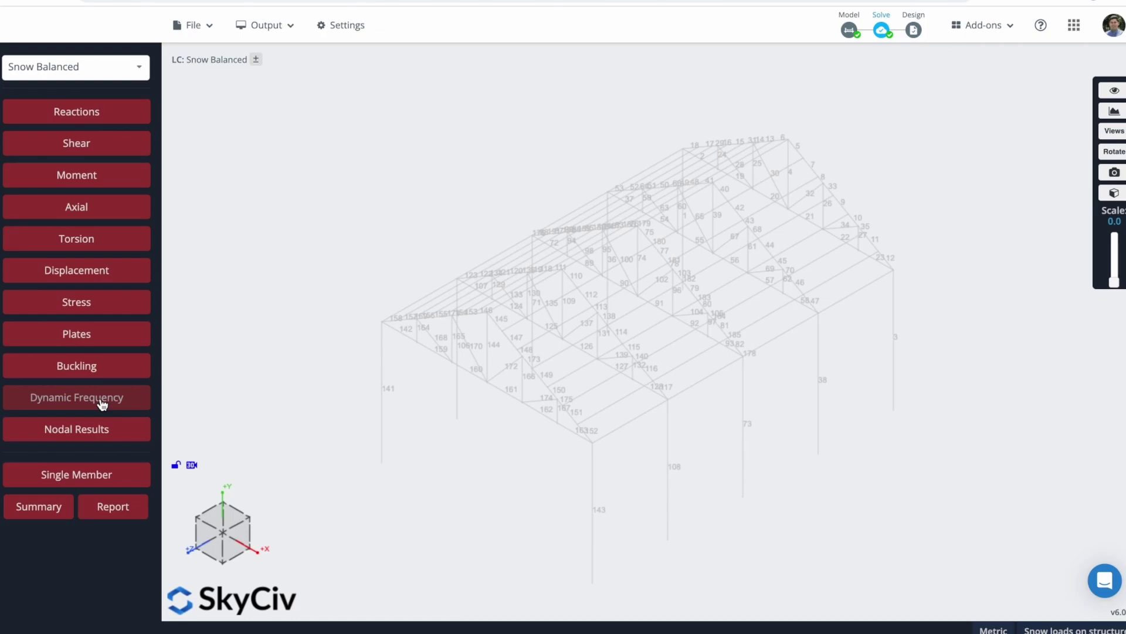
# Create the analysis report with job setup, bill of materials and nodal results, and read through its members section.
pyautogui.click(110, 508)
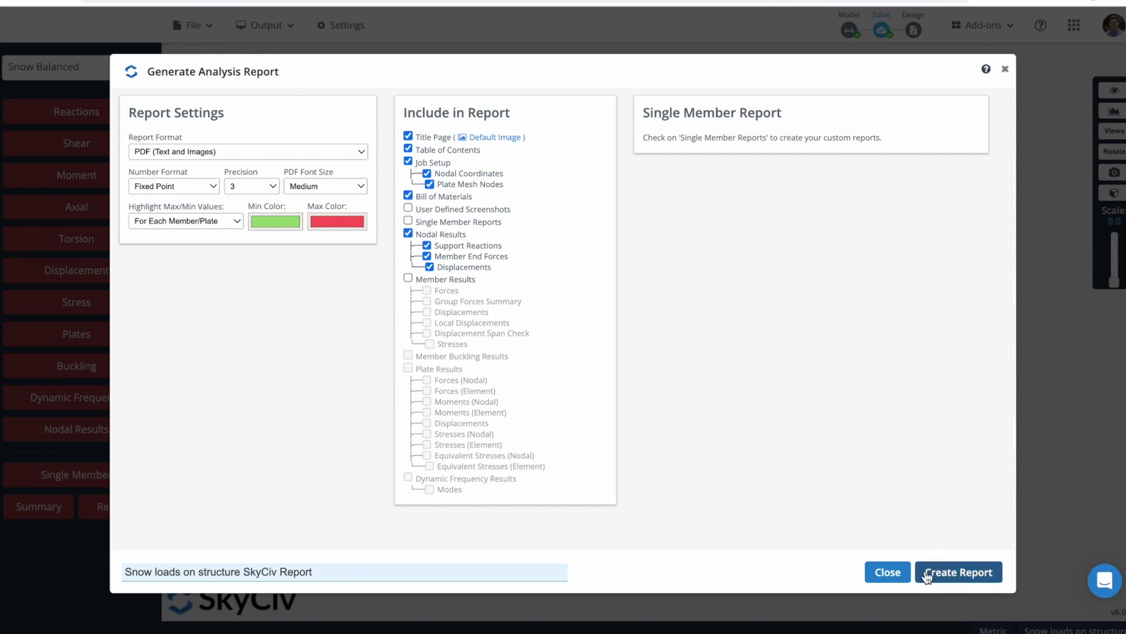
pyautogui.click(959, 572)
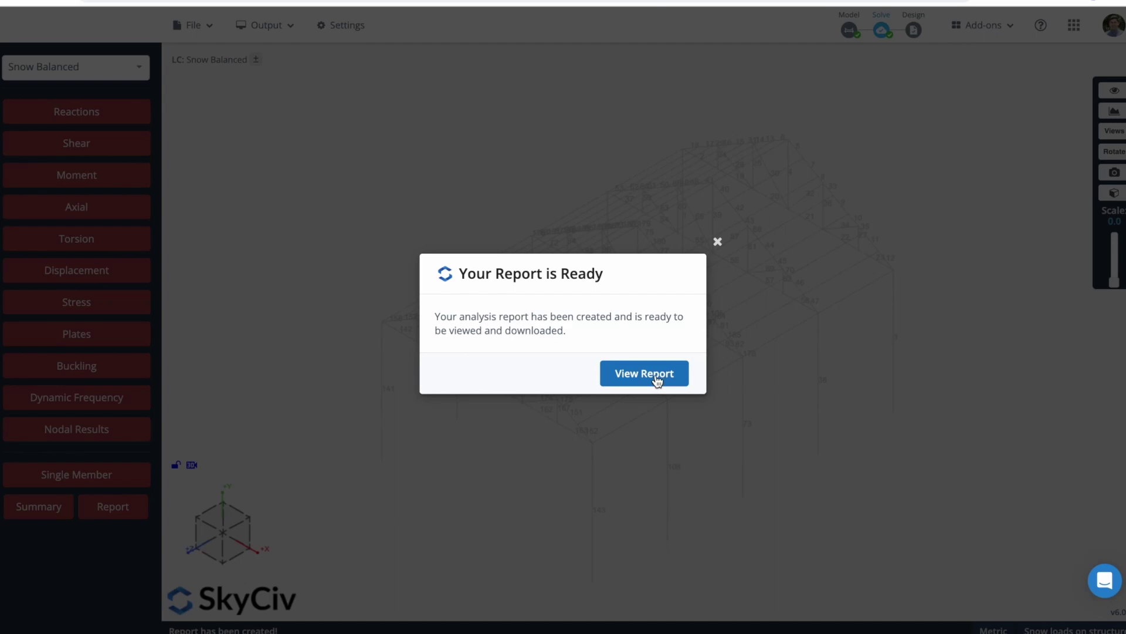
pyautogui.click(657, 380)
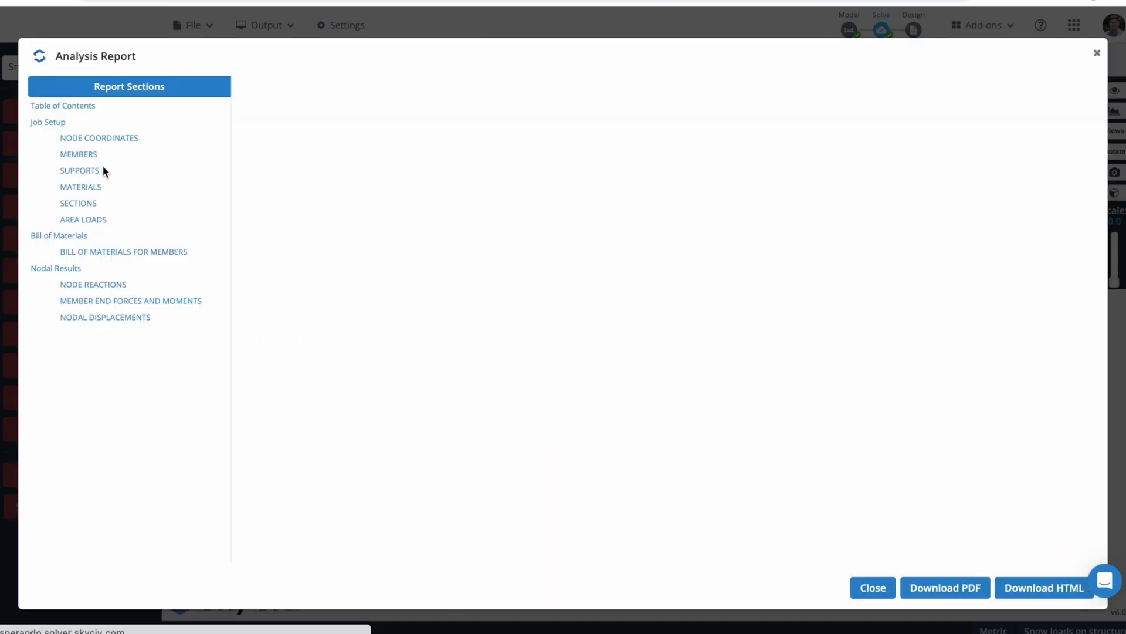
pyautogui.click(86, 158)
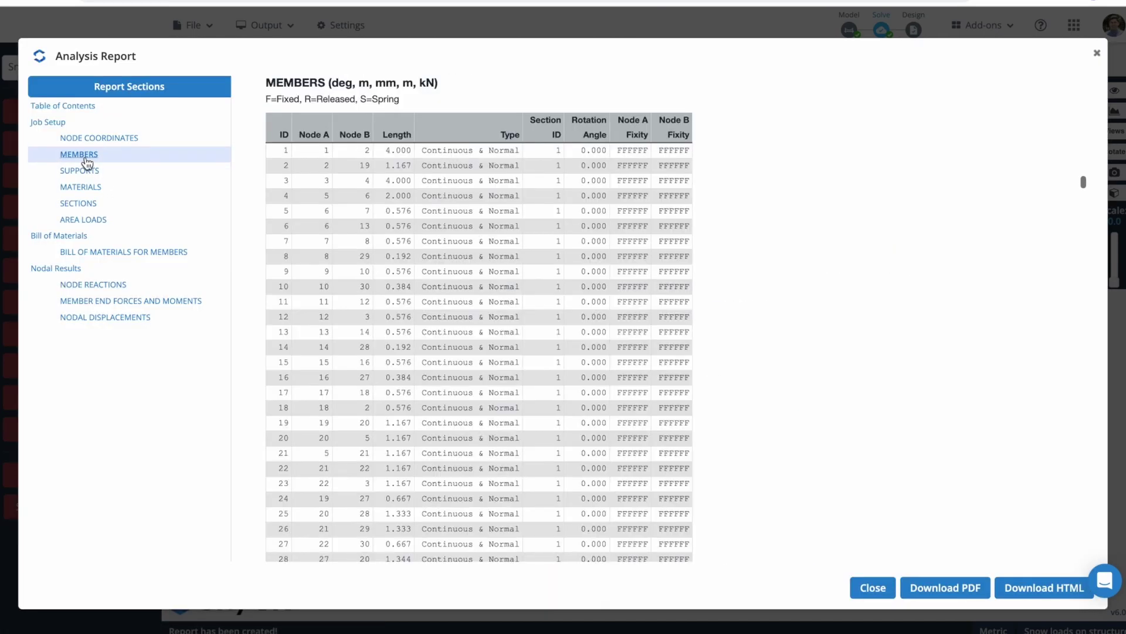
pyautogui.scroll(-4, 359, 284)
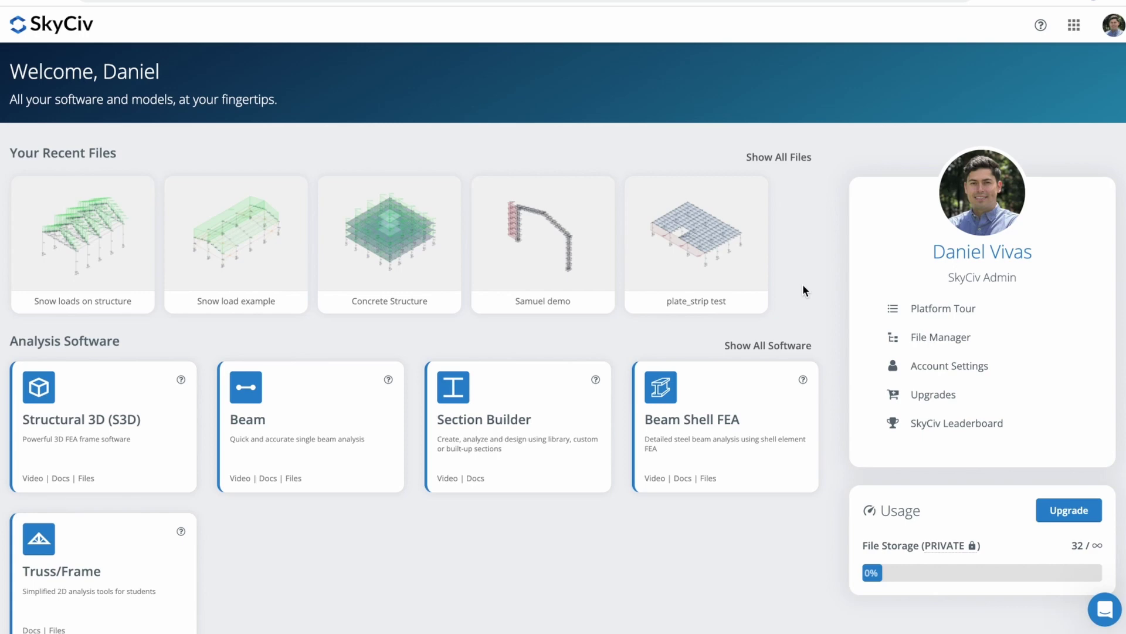
# Open the SkyCiv support messenger from the dashboard.
pyautogui.click(1107, 610)
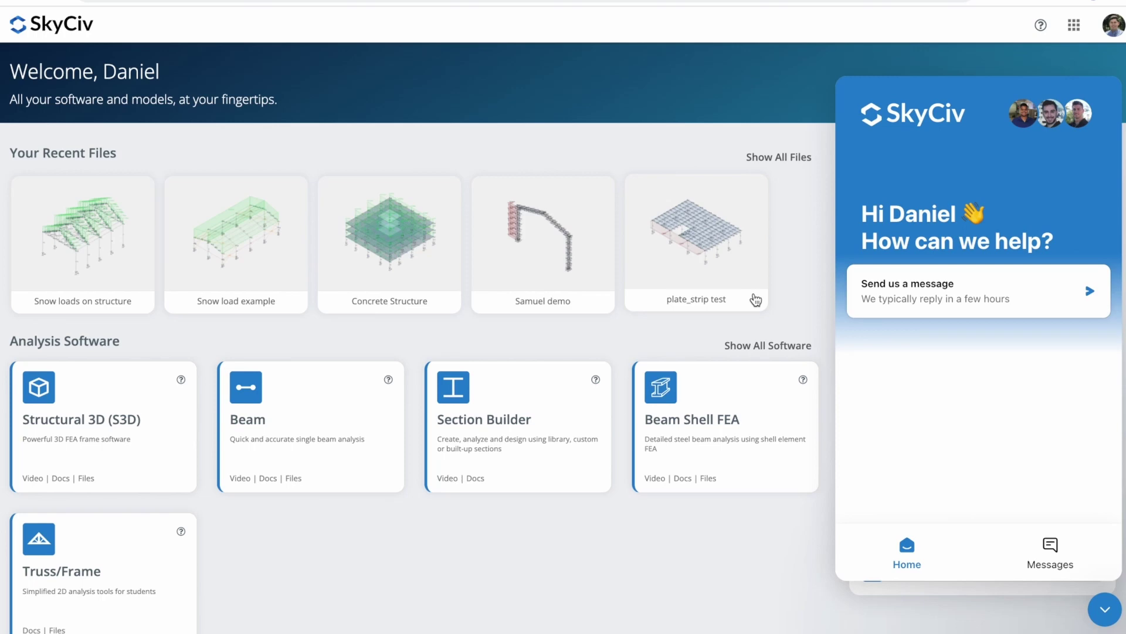